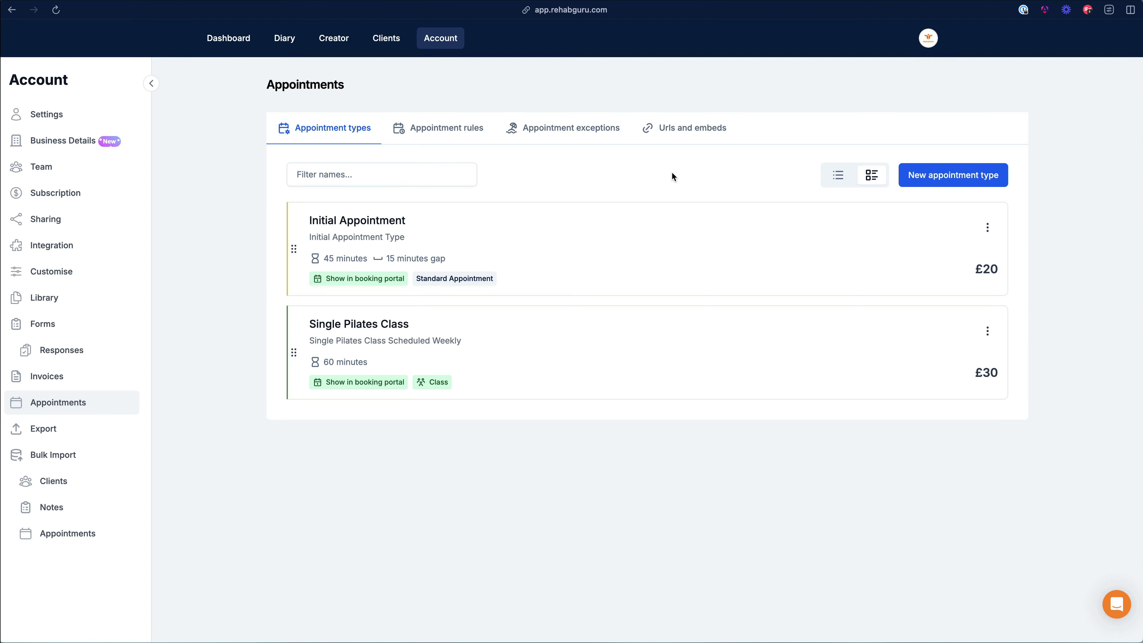
Step: Start a new appointment type, then abandon it without choosing a meeting type
{"action": "left_click", "coordinate": [951, 180]}
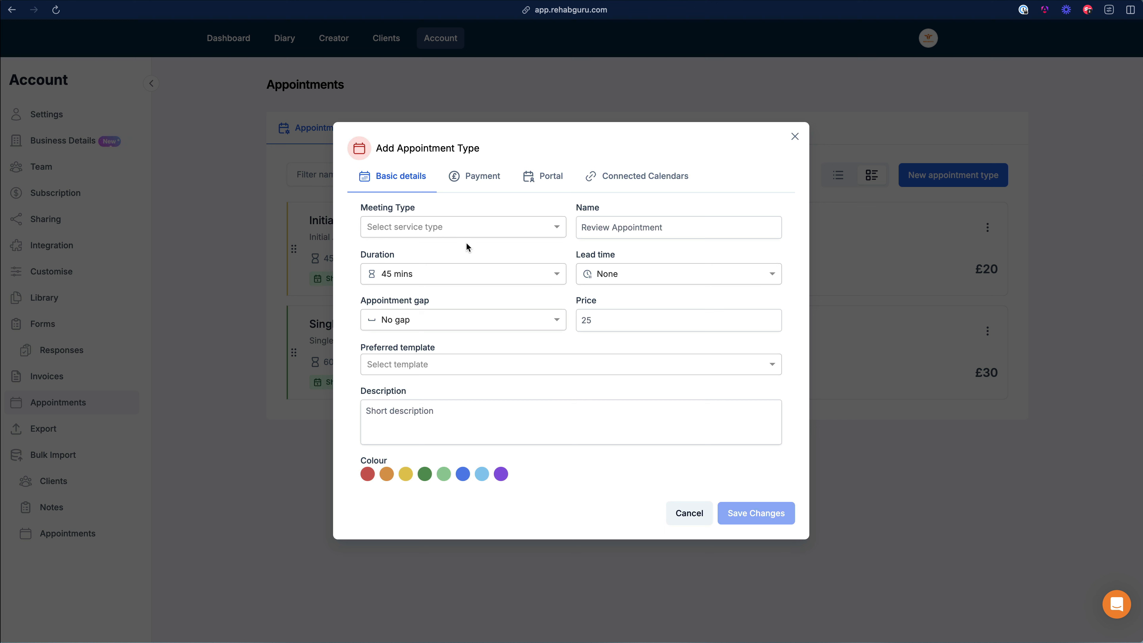
{"action": "left_click", "coordinate": [462, 230]}
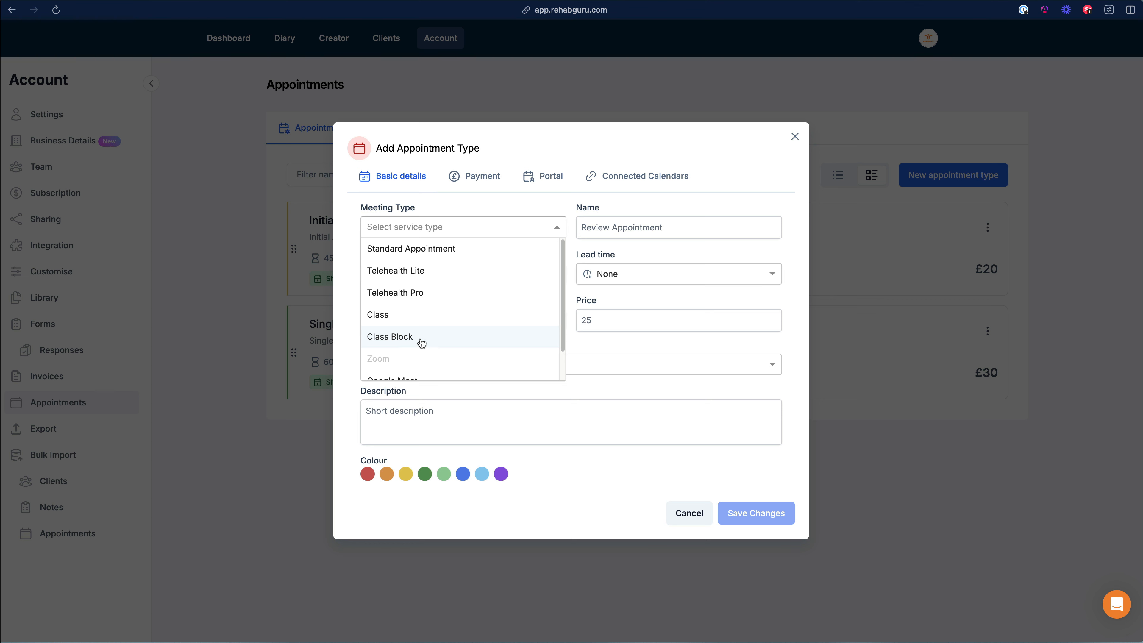
{"action": "left_click", "coordinate": [773, 145]}
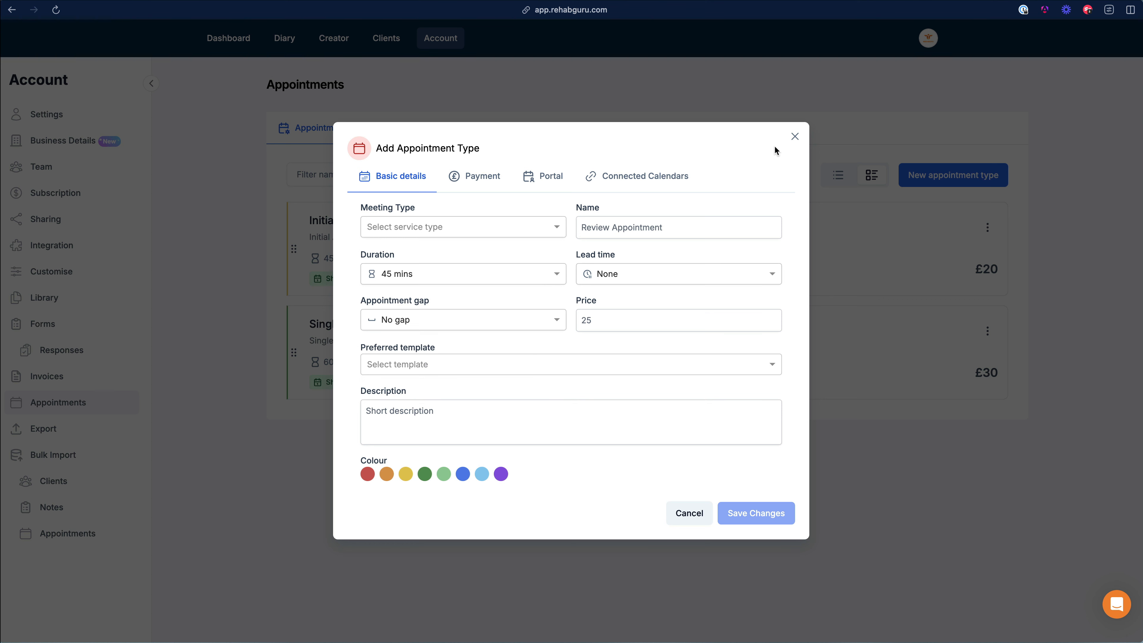
{"action": "left_click", "coordinate": [794, 138]}
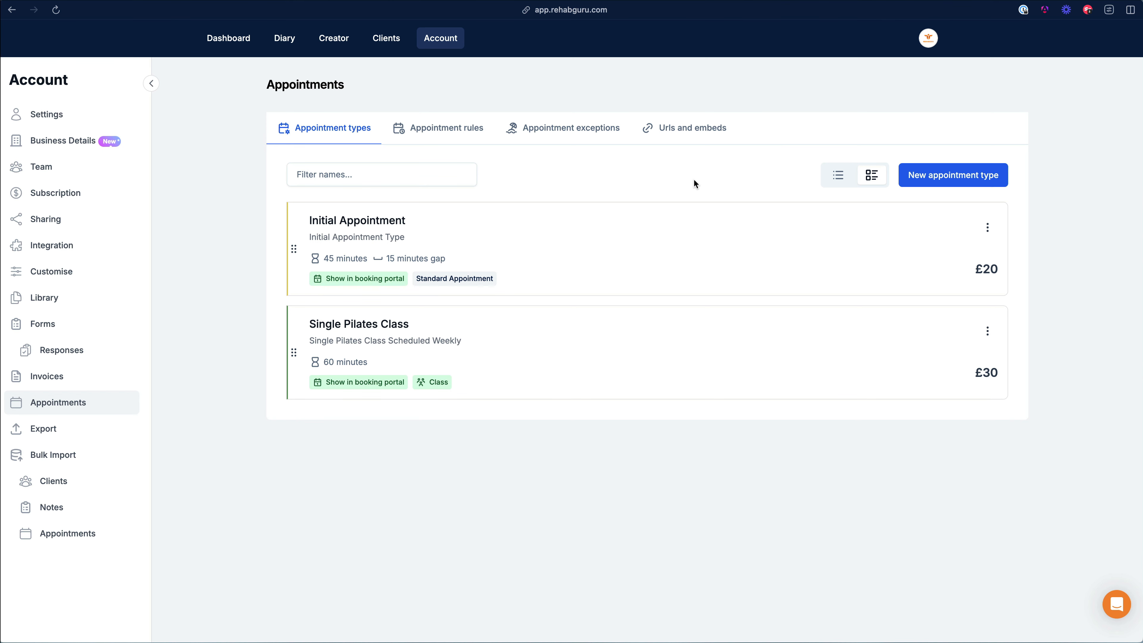
Step: Check the Group Bookings add-on in the subscription details, closing them unchanged
{"action": "left_click", "coordinate": [69, 193]}
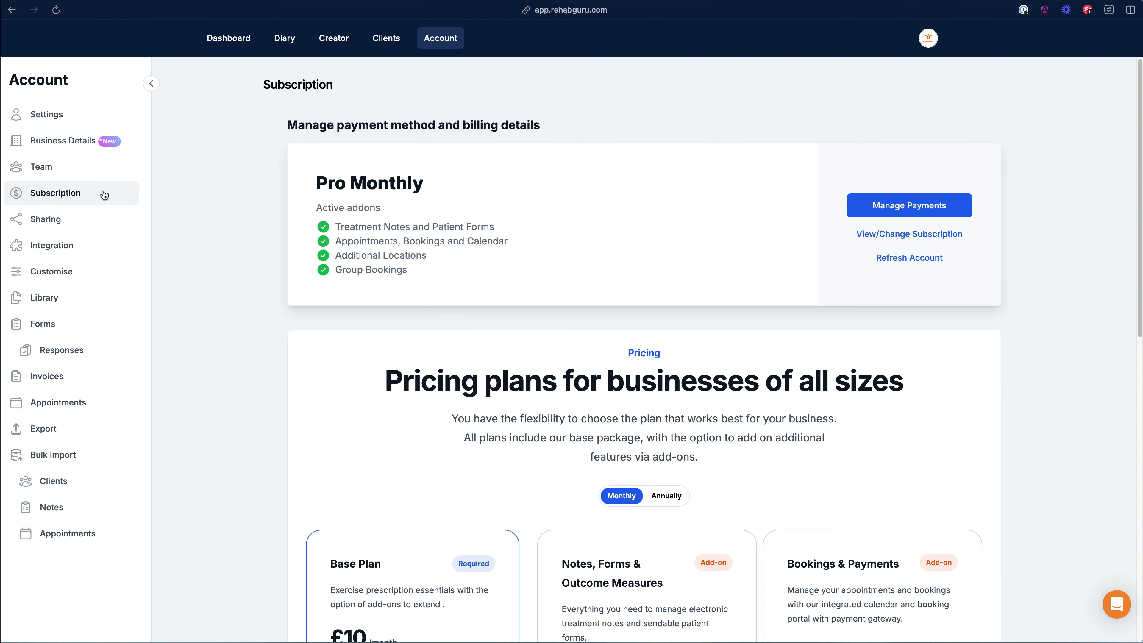
{"action": "left_click", "coordinate": [890, 239]}
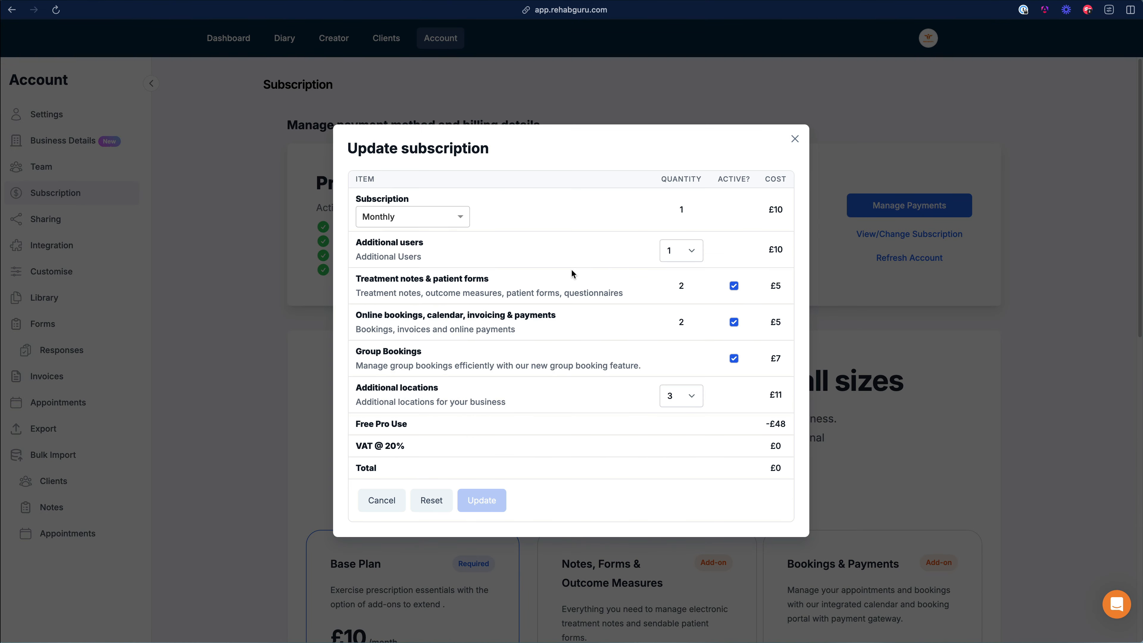
{"action": "left_click_drag", "start_coordinate": [357, 352], "coordinate": [453, 354]}
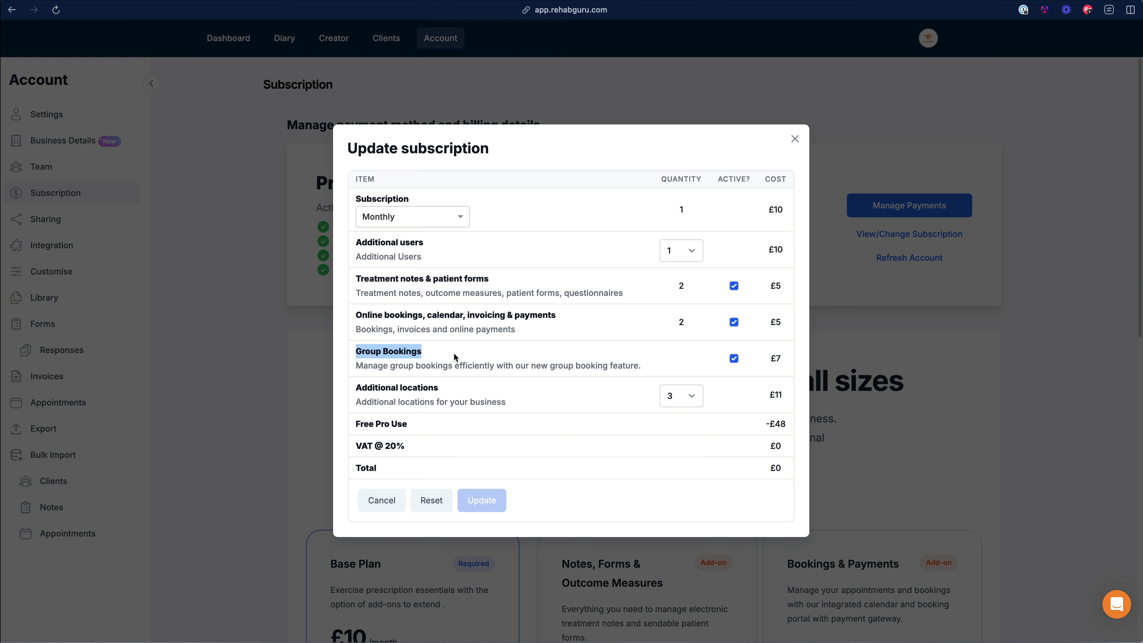
{"action": "left_click", "coordinate": [454, 353]}
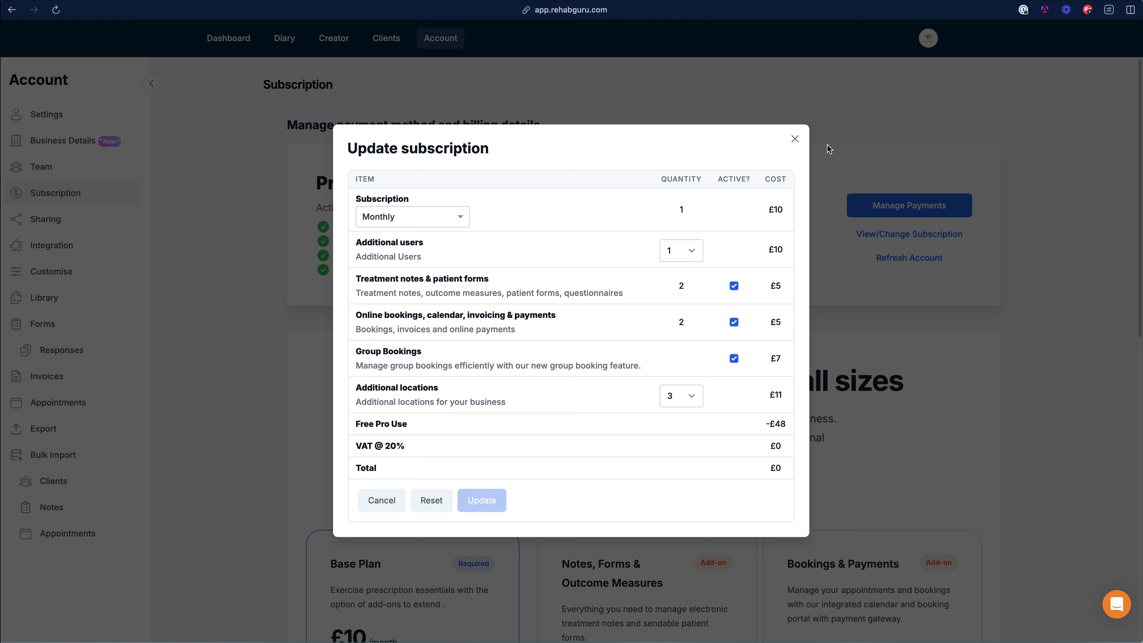
{"action": "left_click", "coordinate": [796, 140]}
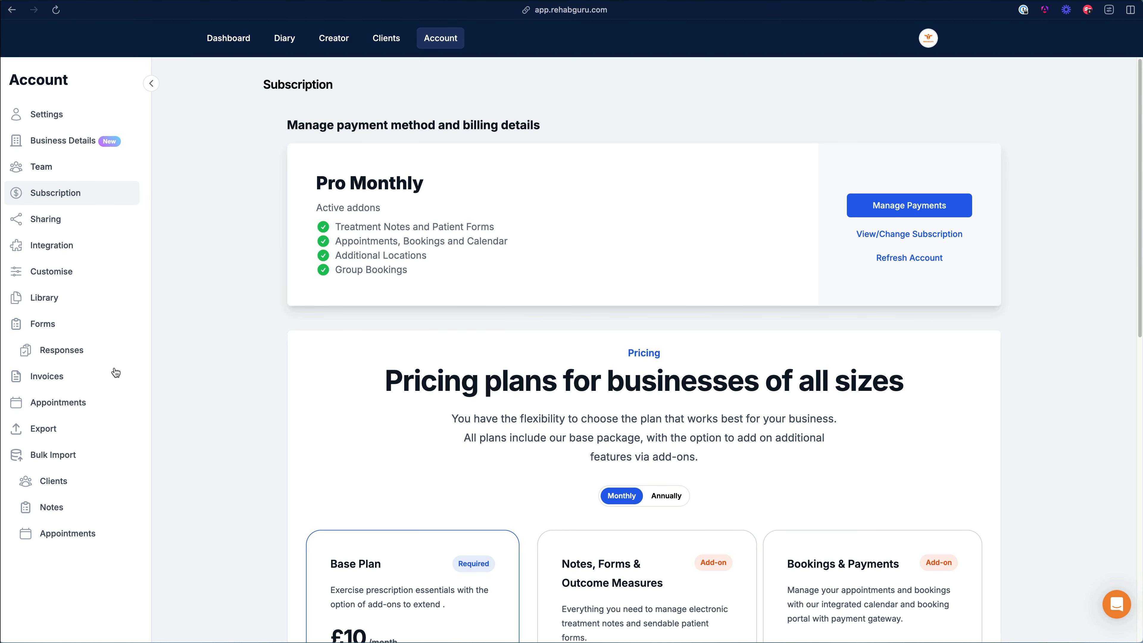
Step: Back in appointment settings, start a new appointment type with meeting type Class Block
{"action": "left_click", "coordinate": [82, 412]}
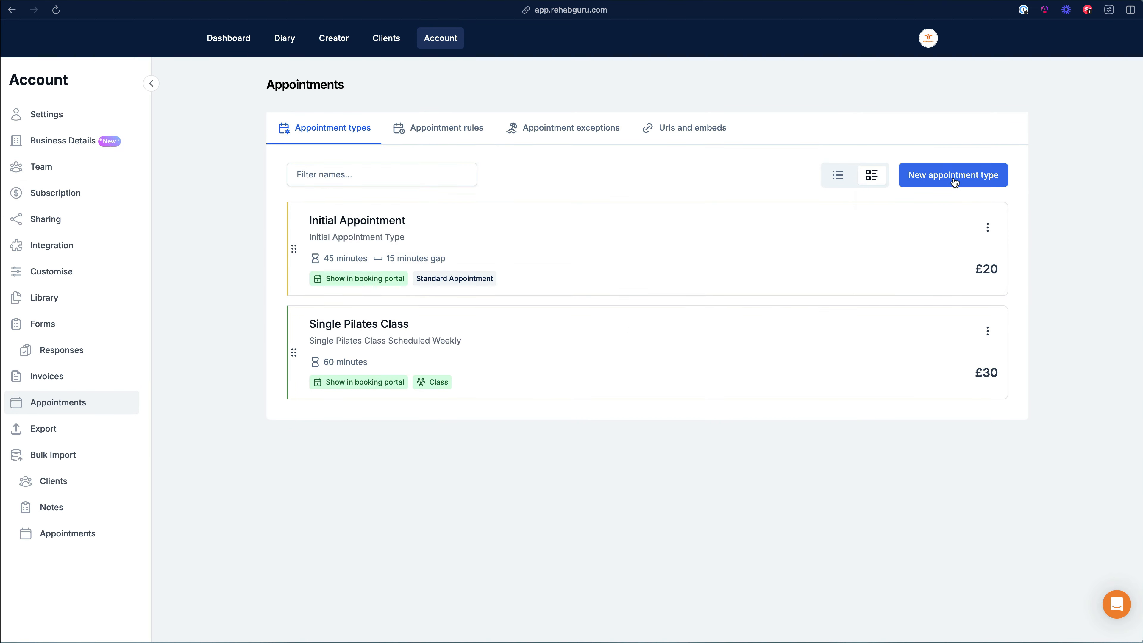
{"action": "left_click", "coordinate": [939, 179]}
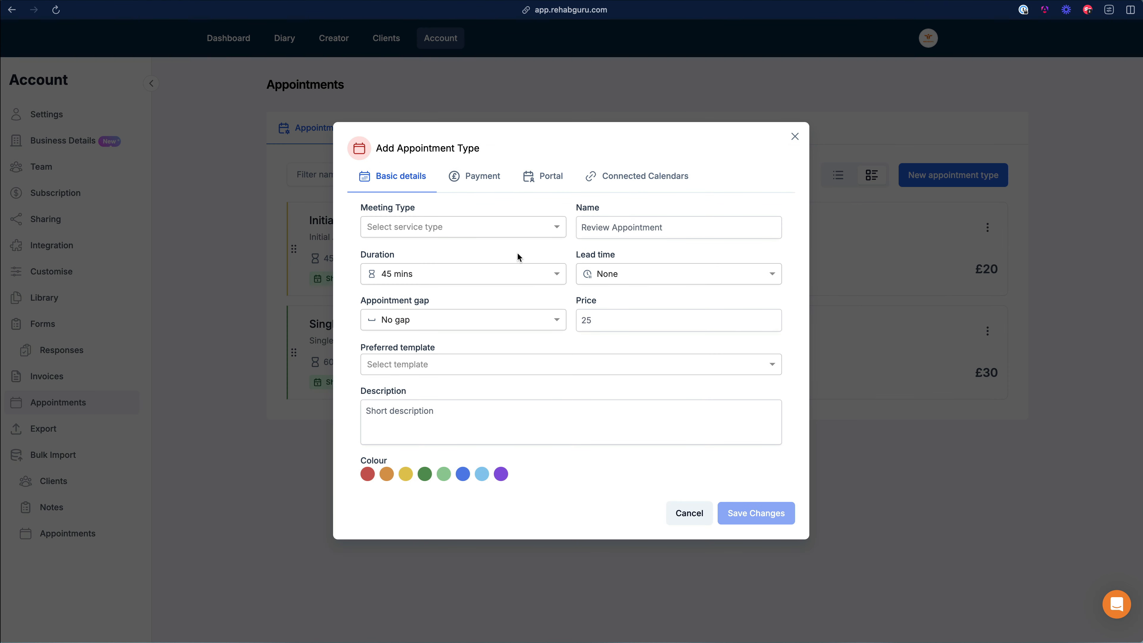
{"action": "left_click", "coordinate": [511, 230]}
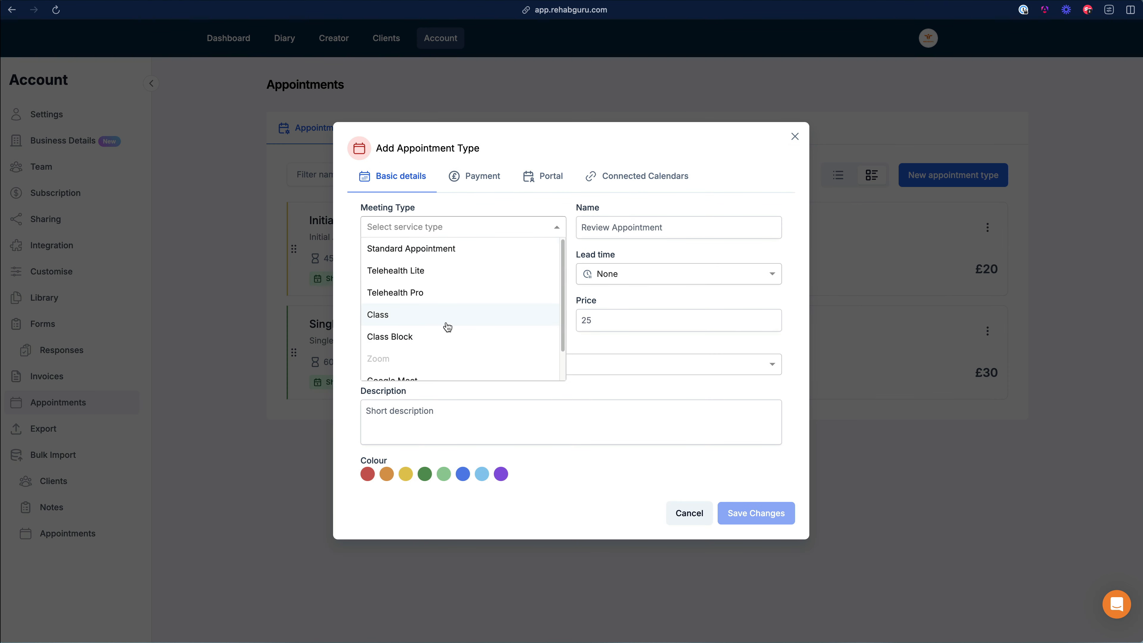
{"action": "left_click", "coordinate": [426, 338]}
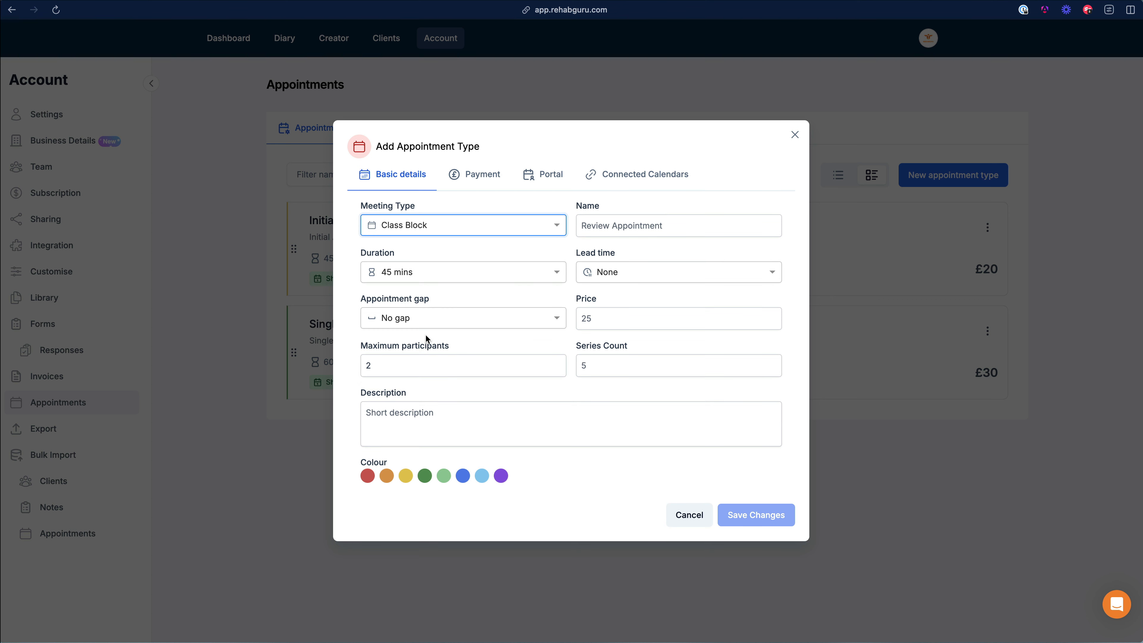
Step: Name the class block 'Pilates Block' and set its duration to 1 hr
{"action": "left_click", "coordinate": [602, 226]}
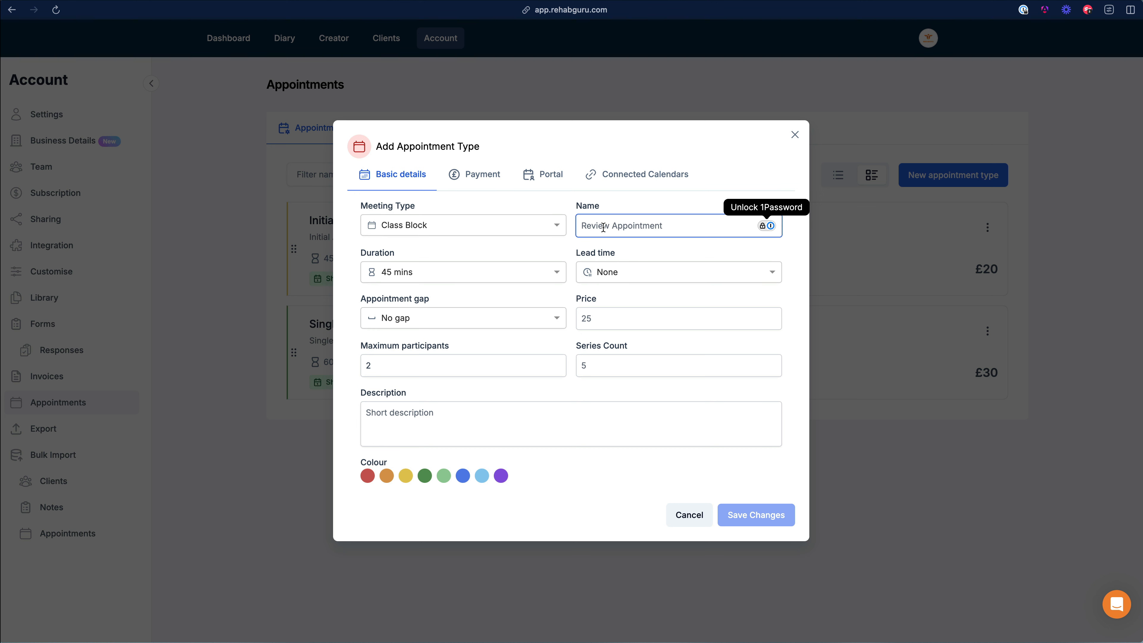
{"action": "type", "text": "Pil"}
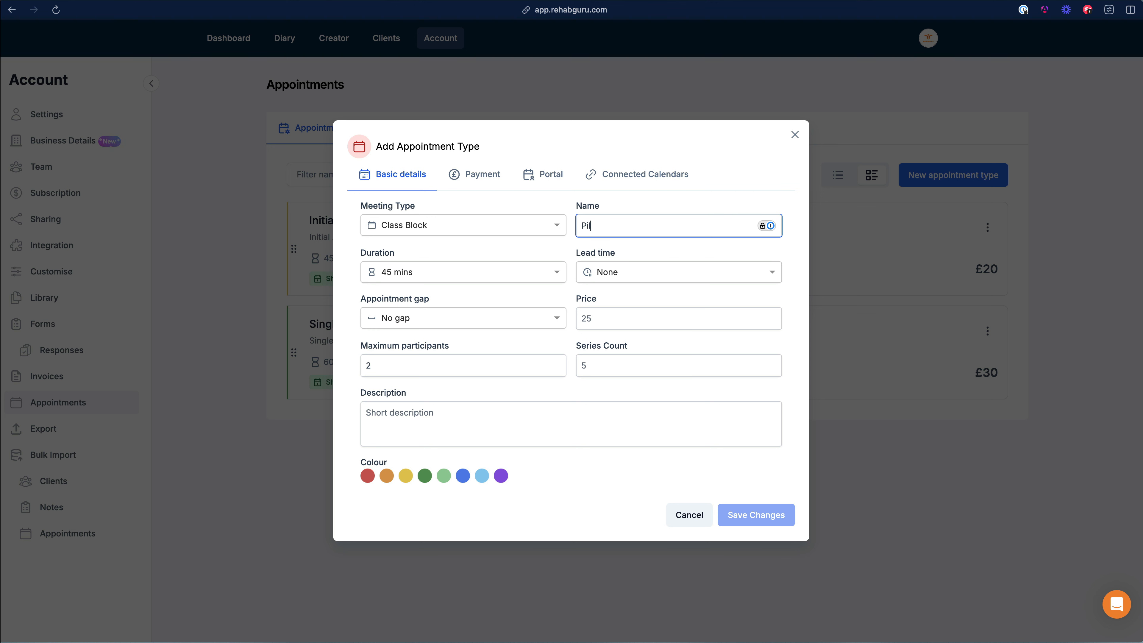
{"action": "type", "text": "ate"}
{"action": "key", "text": "BackSpace"}
{"action": "key", "text": "BackSpace"}
{"action": "type", "text": "tes Block"}
{"action": "left_click", "coordinate": [525, 271]}
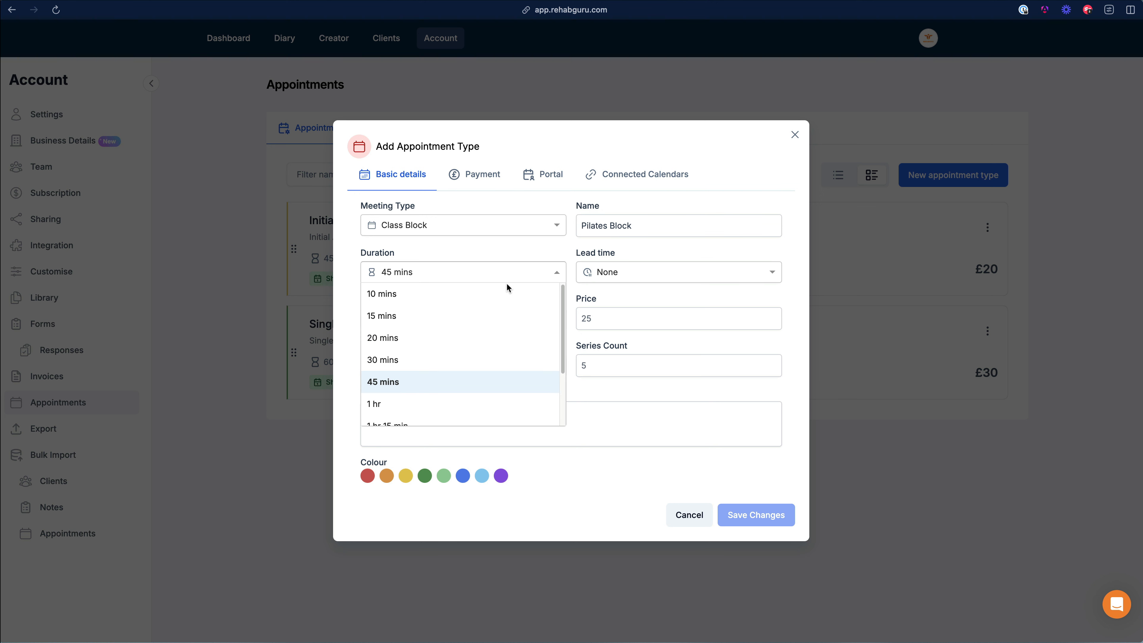
{"action": "left_click", "coordinate": [391, 403]}
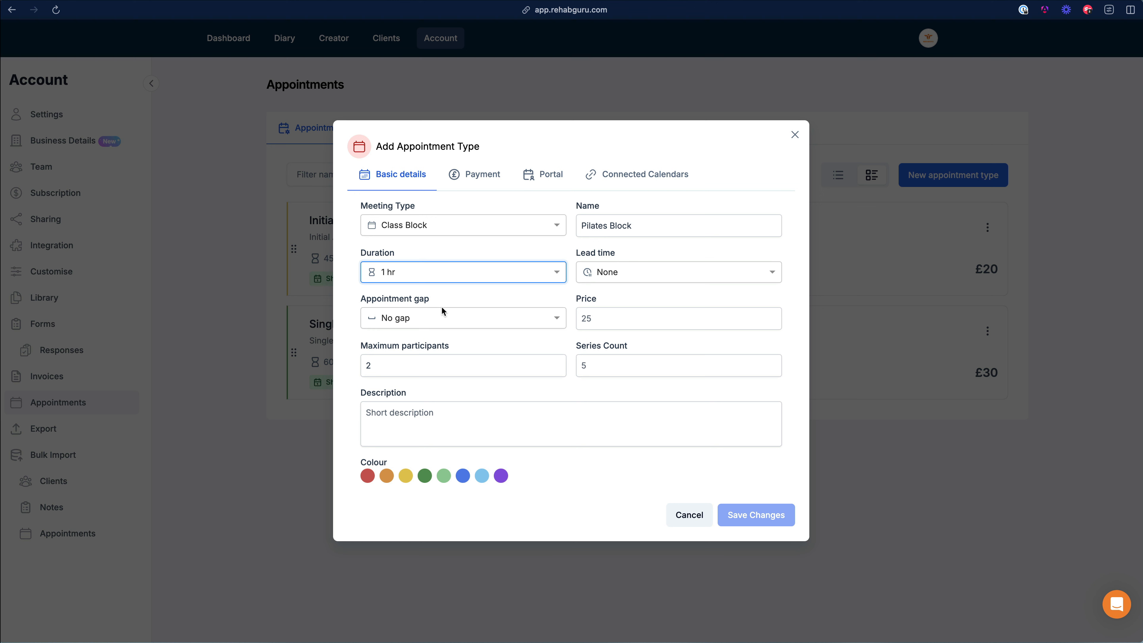
Step: Set price 300, maximum participants 10 and series count 6
{"action": "left_click", "coordinate": [633, 316]}
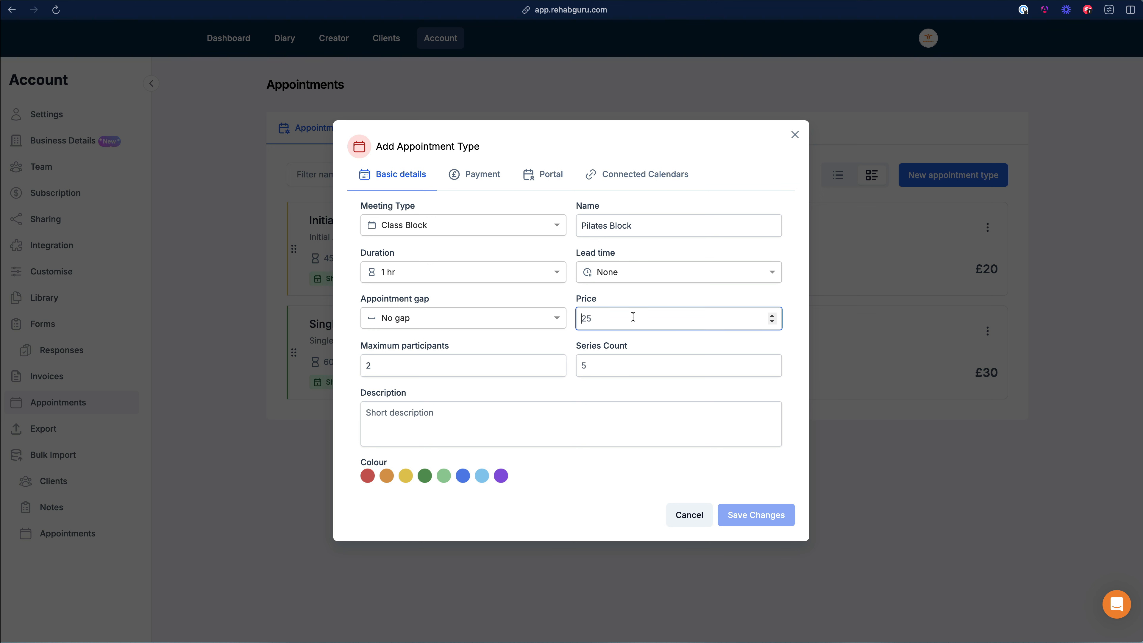
{"action": "type", "text": "300"}
{"action": "left_click", "coordinate": [556, 341]}
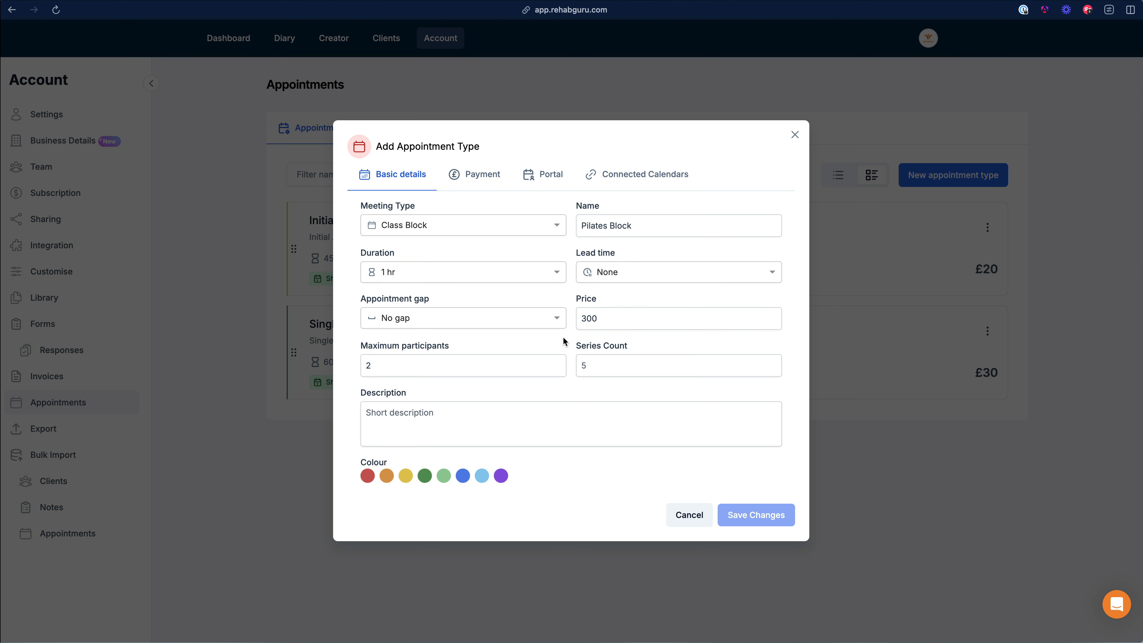
{"action": "left_click_drag", "start_coordinate": [377, 366], "coordinate": [360, 371]}
{"action": "type", "text": "10"}
{"action": "left_click", "coordinate": [623, 362]}
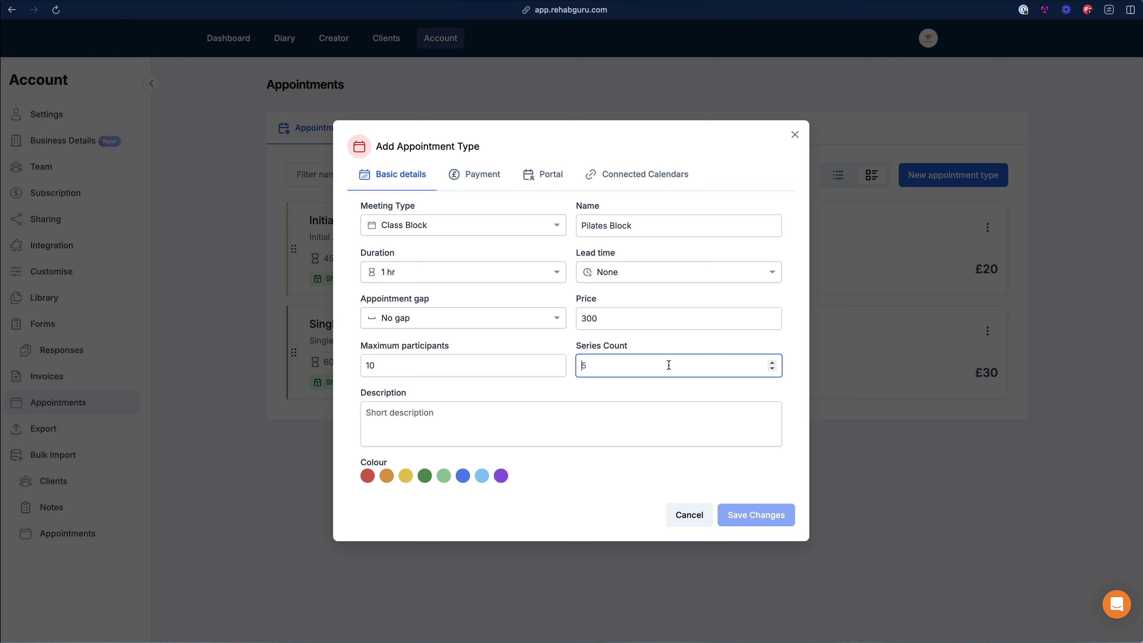
{"action": "type", "text": "6"}
Step: Add the description 'A six week block of pilates classes', colour it purple, and show payment settings
{"action": "left_click", "coordinate": [431, 418]}
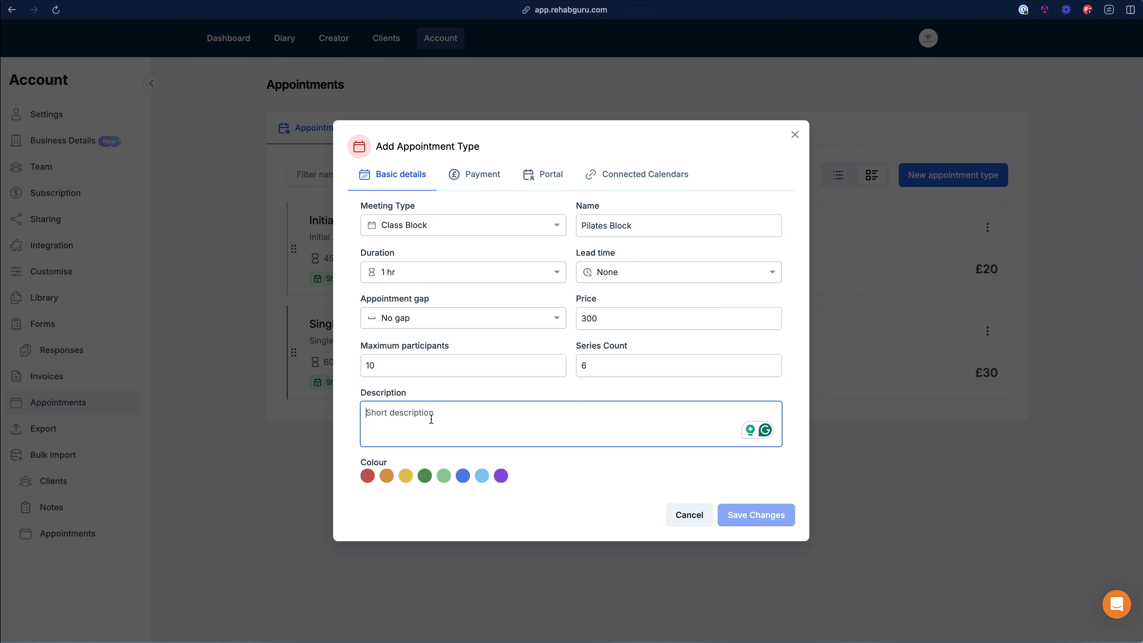
{"action": "type", "text": "H"}
{"action": "key", "text": "BackSpace"}
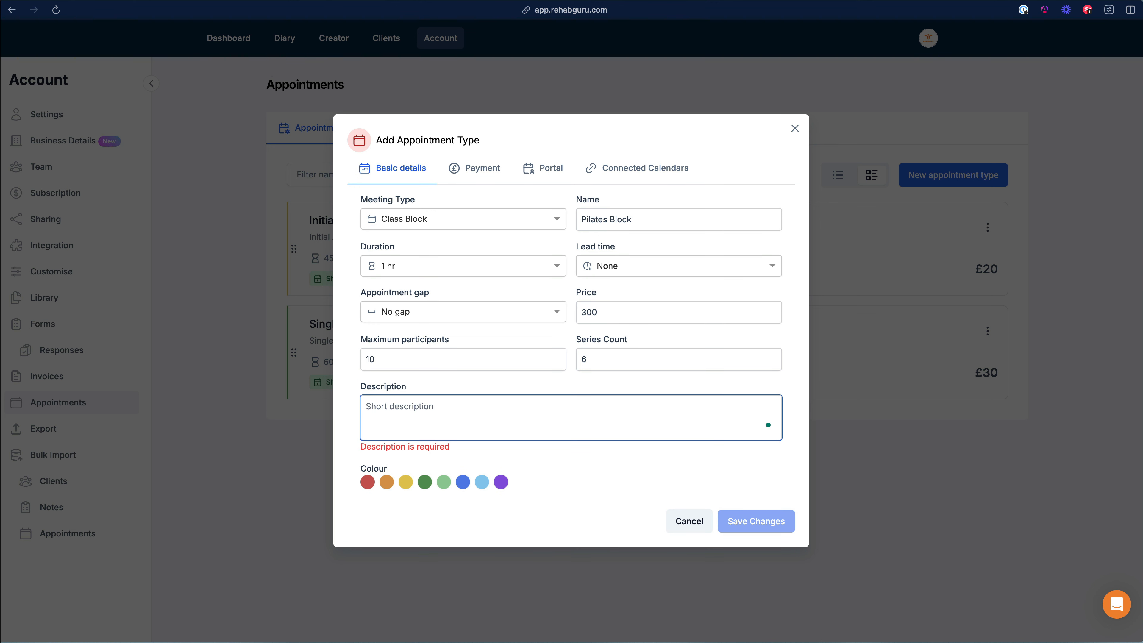
{"action": "type", "text": "A"}
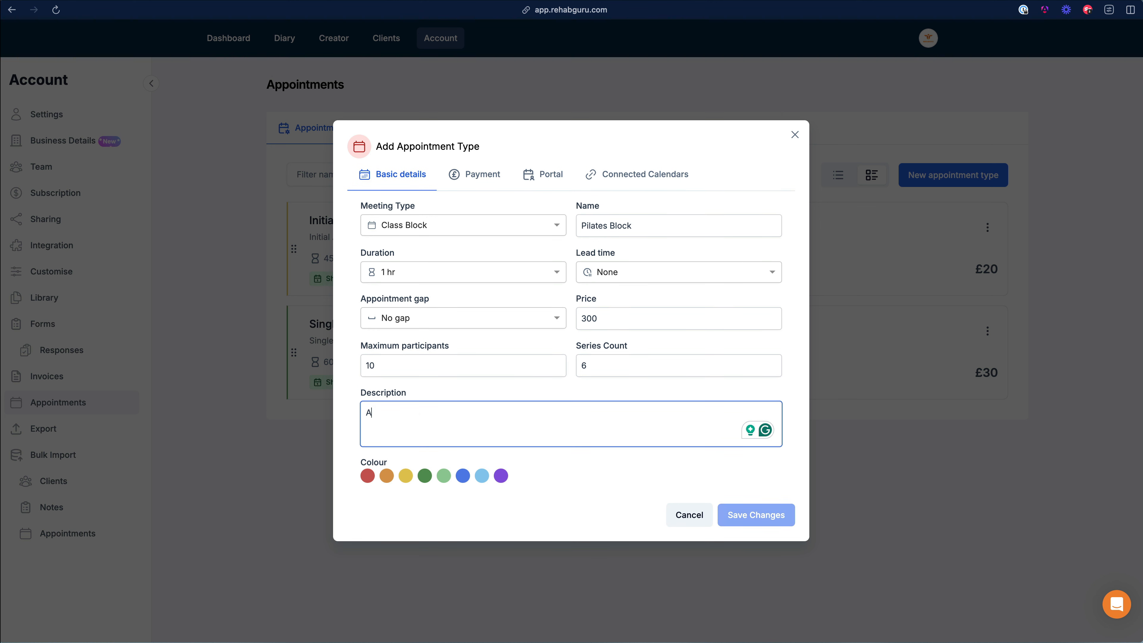
{"action": "type", "text": " s"}
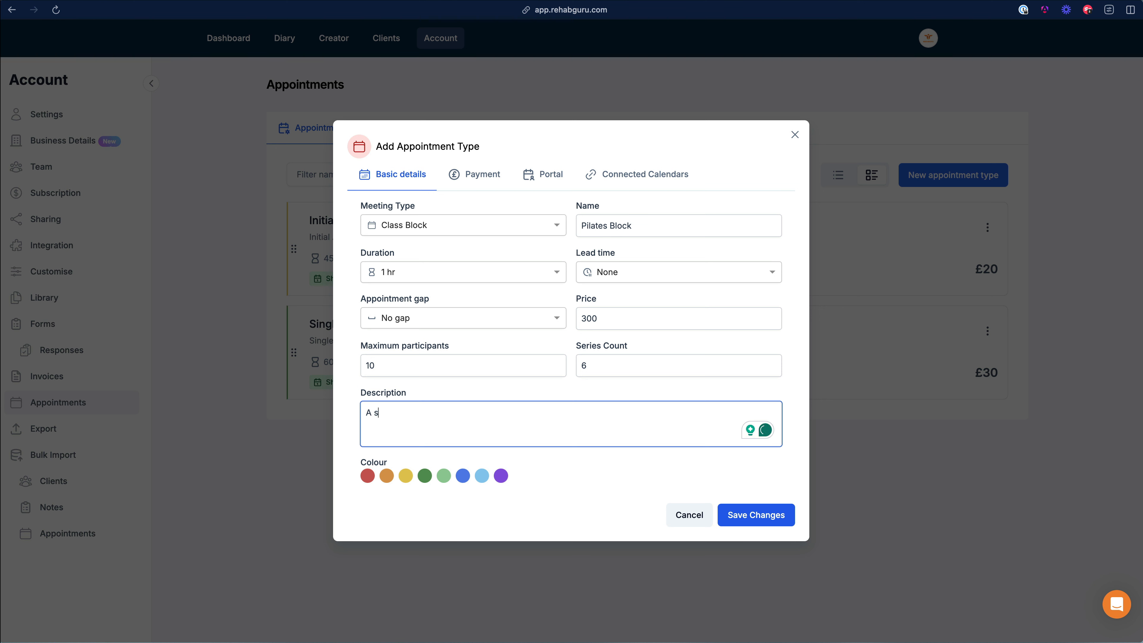
{"action": "type", "text": "ix week block of pilat"}
{"action": "key", "text": "BackSpace"}
{"action": "key", "text": "BackSpace"}
{"action": "key", "text": "BackSpace"}
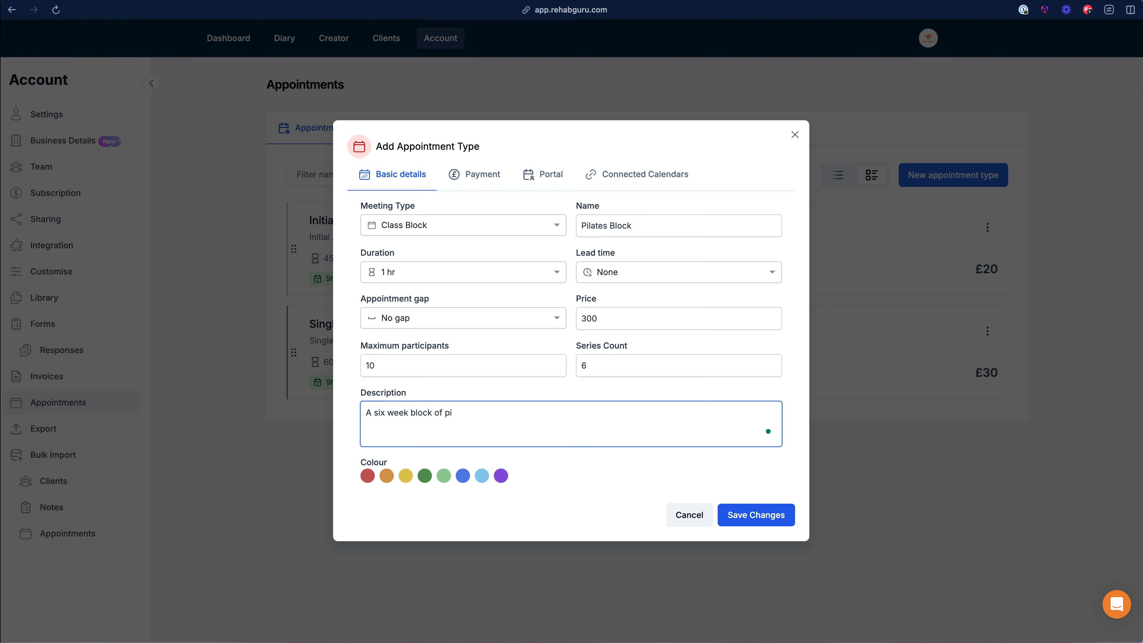
{"action": "type", "text": "lates classes"}
{"action": "left_click", "coordinate": [499, 478]}
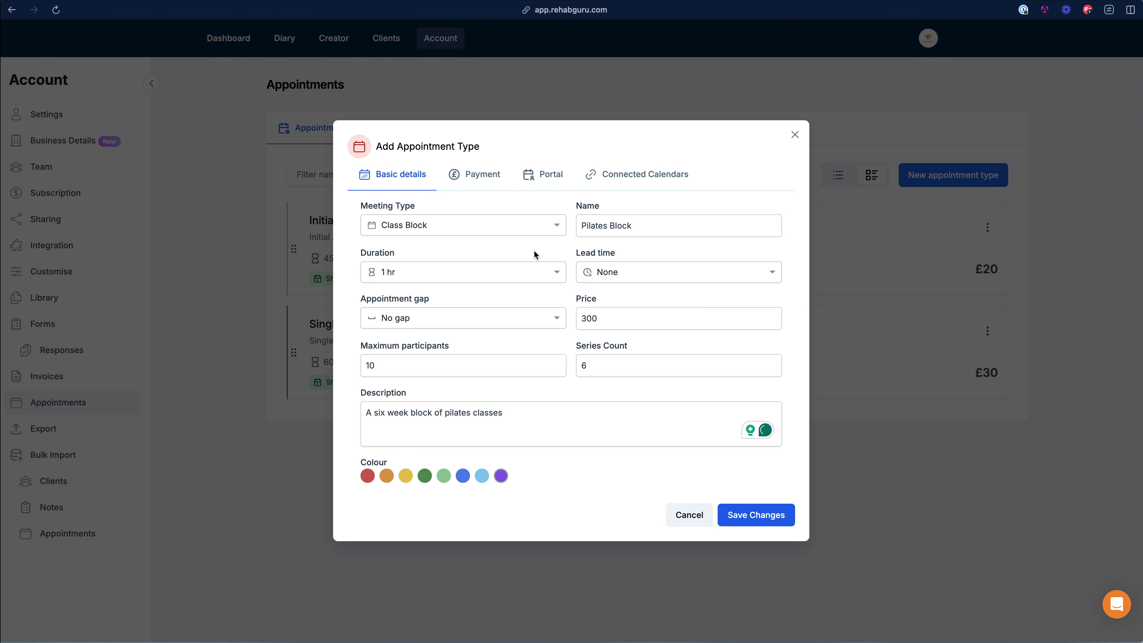
{"action": "left_click", "coordinate": [486, 178]}
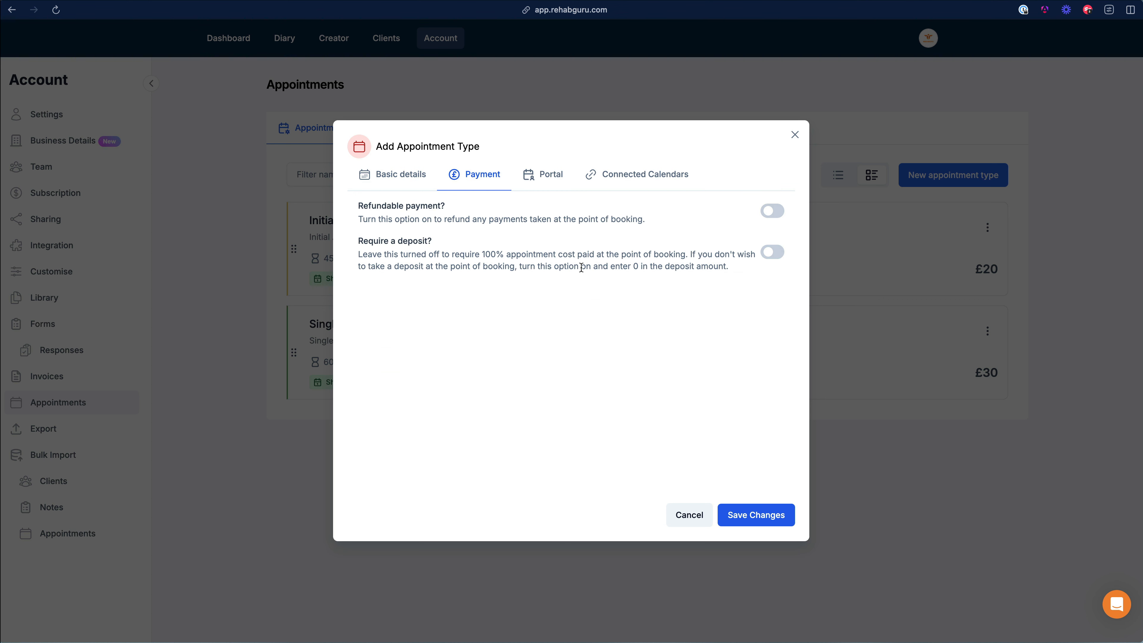
Step: Review the three booking-portal toggles, all on, then go back to basic details
{"action": "left_click", "coordinate": [530, 179]}
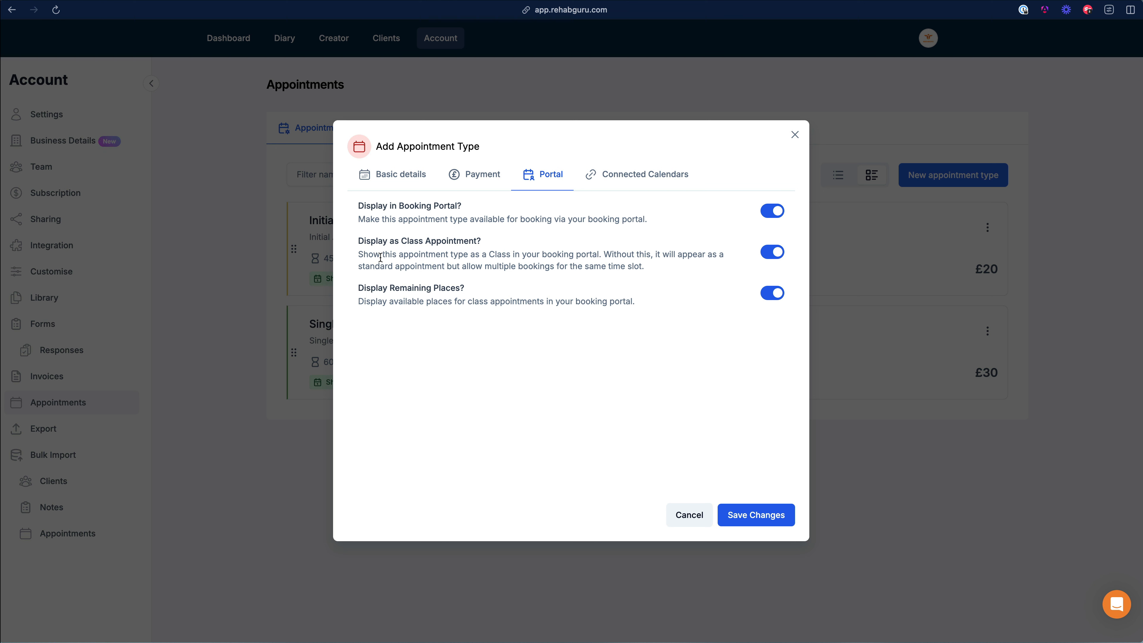
{"action": "left_click_drag", "start_coordinate": [362, 257], "coordinate": [587, 257]}
{"action": "left_click", "coordinate": [603, 257]}
{"action": "left_click", "coordinate": [398, 178]}
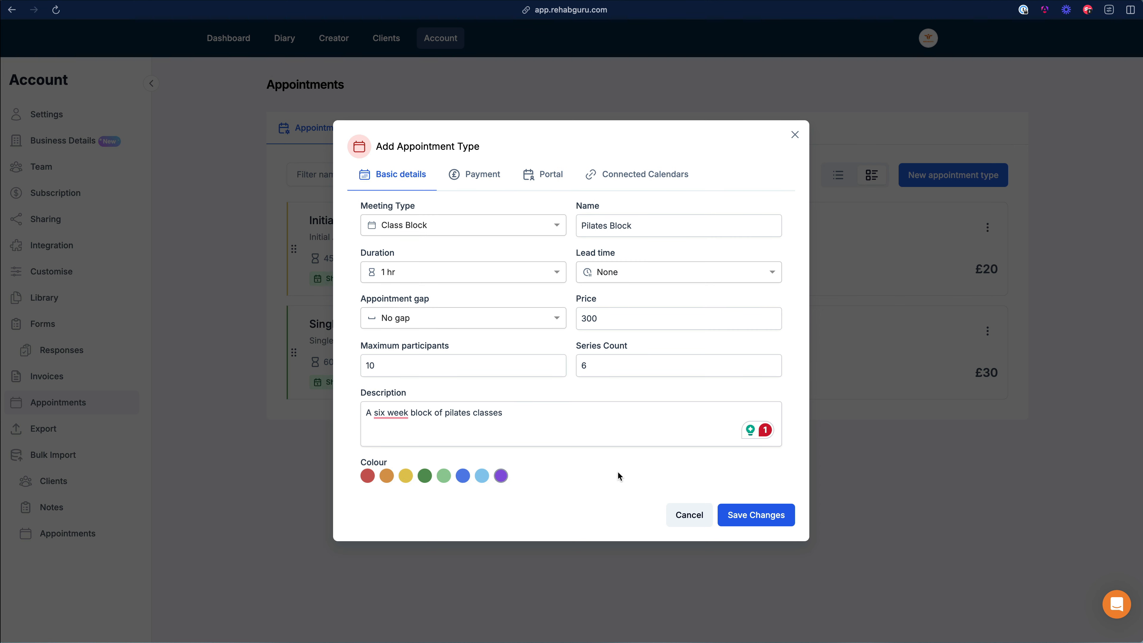
Step: Save the Pilates Block appointment type and switch to the Diary week of Apr 7–13
{"action": "left_click", "coordinate": [749, 513]}
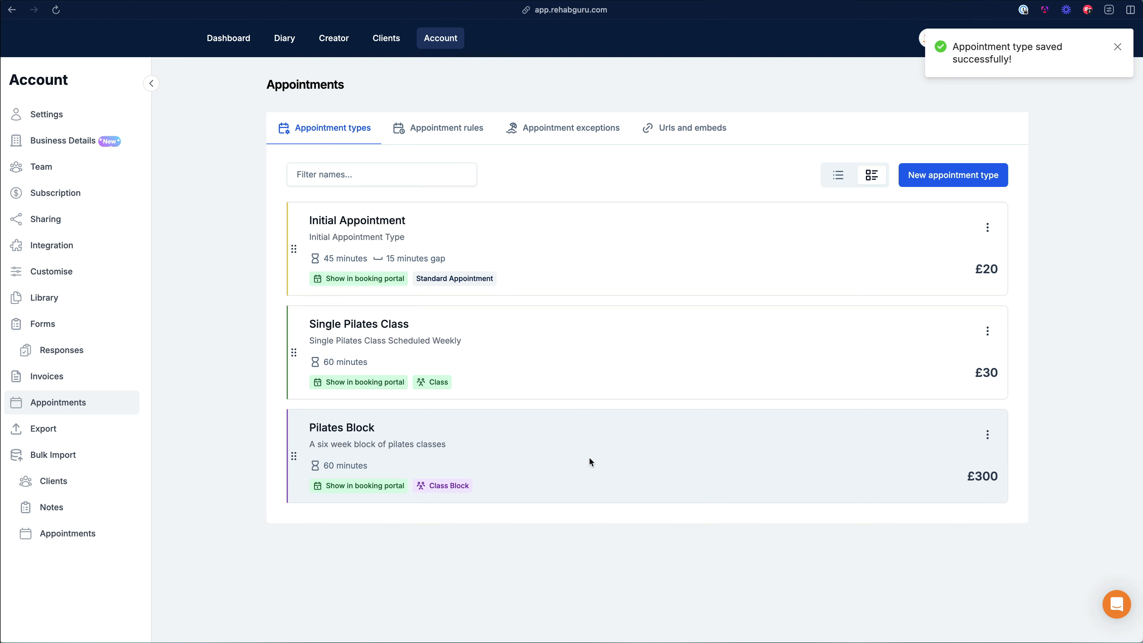
{"action": "left_click", "coordinate": [281, 41]}
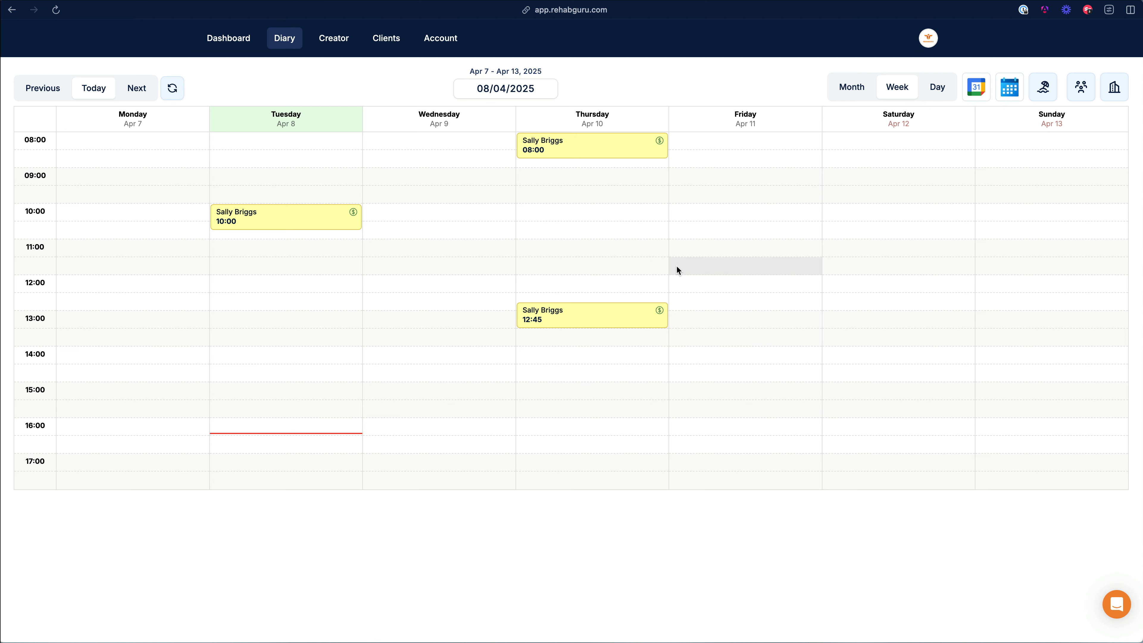
Step: Create a Friday 11 April appointment at Location 1 with the first team member, type Pilates Block
{"action": "left_click", "coordinate": [730, 306]}
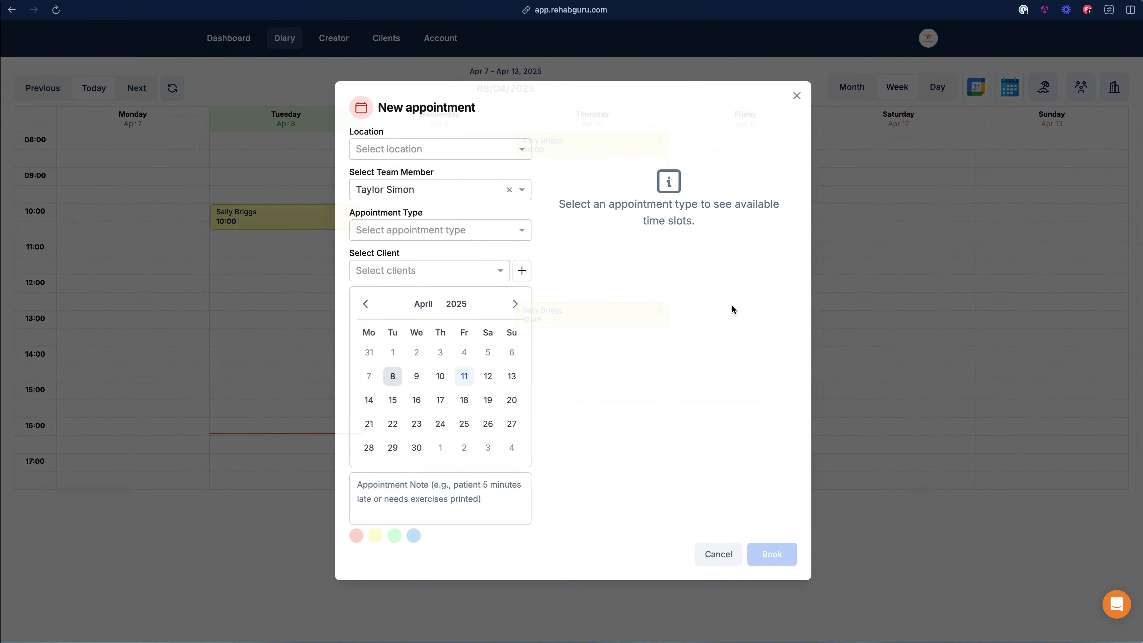
{"action": "left_click", "coordinate": [408, 148]}
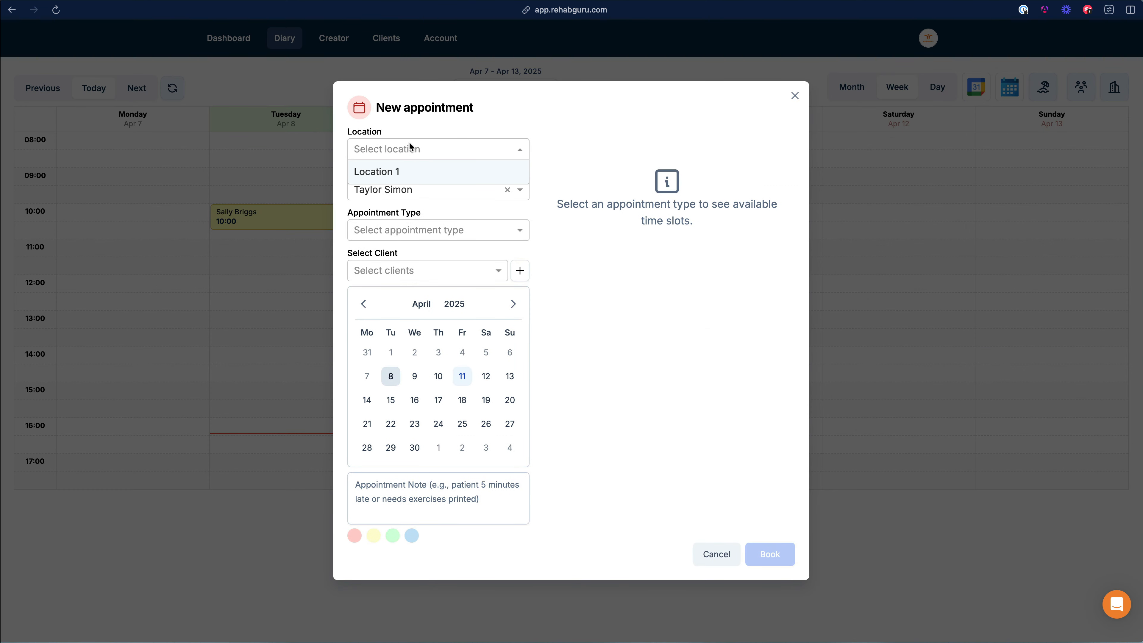
{"action": "left_click", "coordinate": [398, 172]}
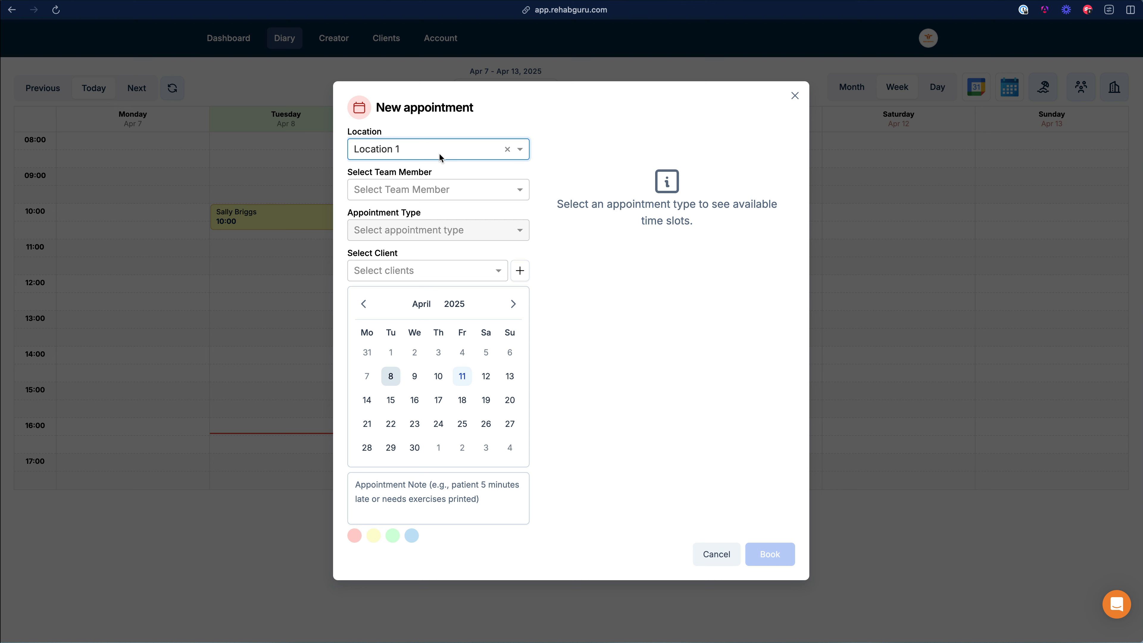
{"action": "left_click", "coordinate": [426, 190]}
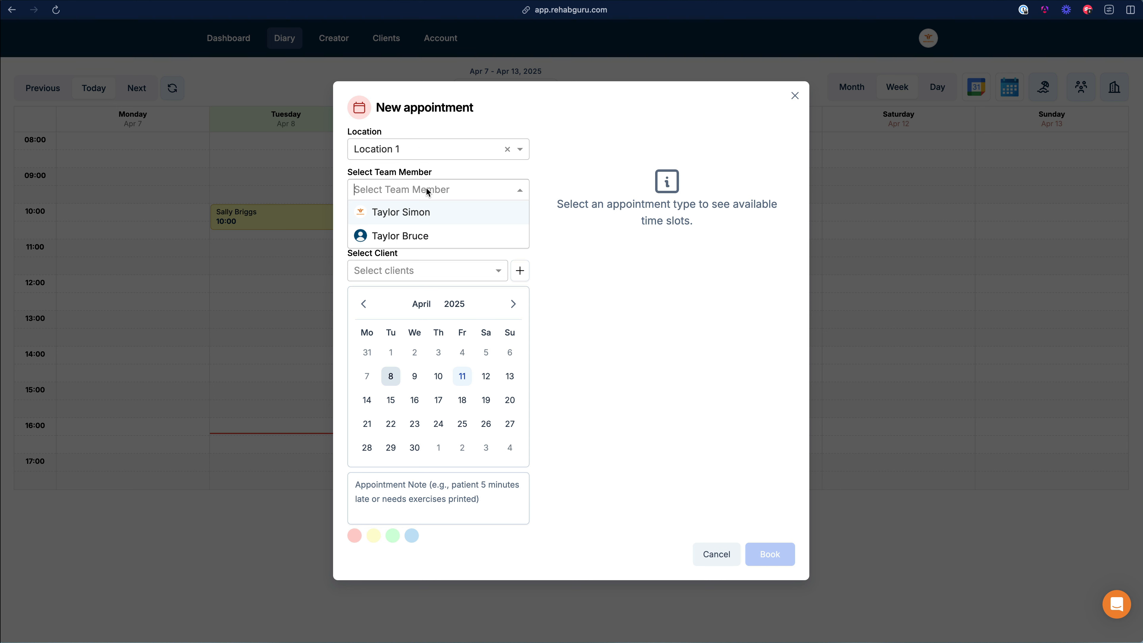
{"action": "left_click", "coordinate": [405, 213]}
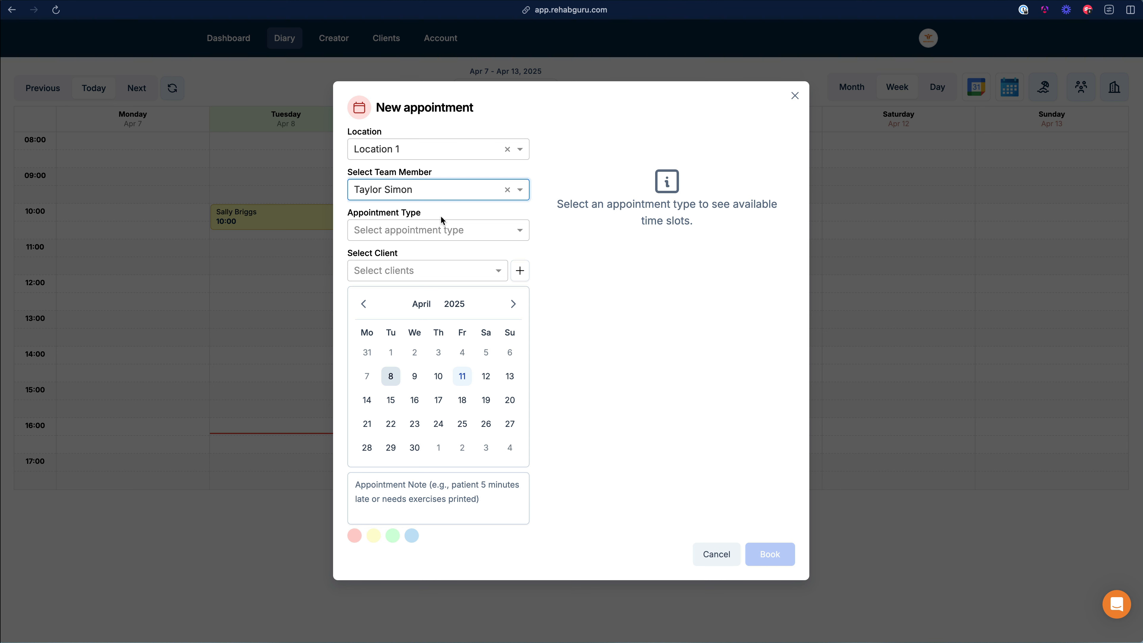
{"action": "left_click", "coordinate": [429, 228]}
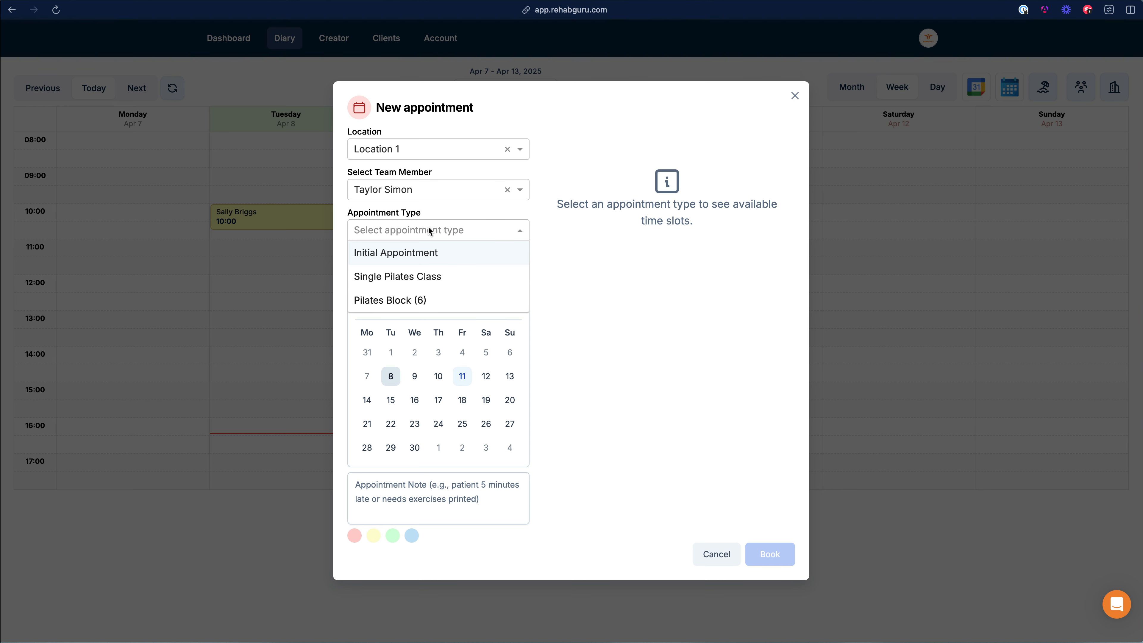
{"action": "left_click", "coordinate": [416, 301]}
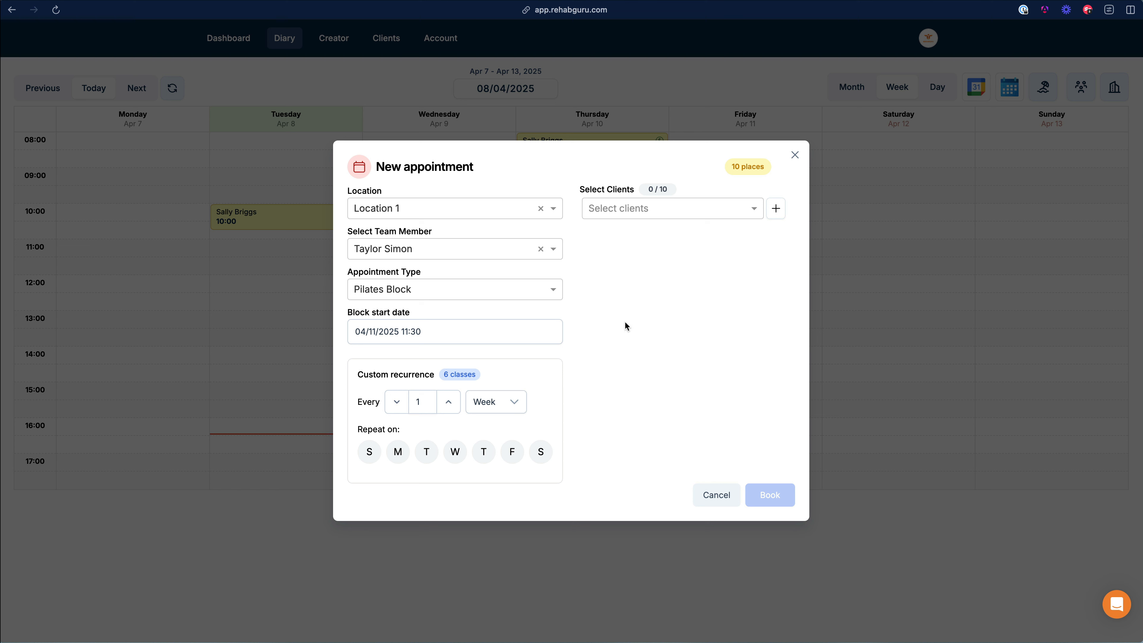
Step: Start the block on 15 April 2025, repeating weekly on Tuesdays
{"action": "left_click", "coordinate": [380, 332]}
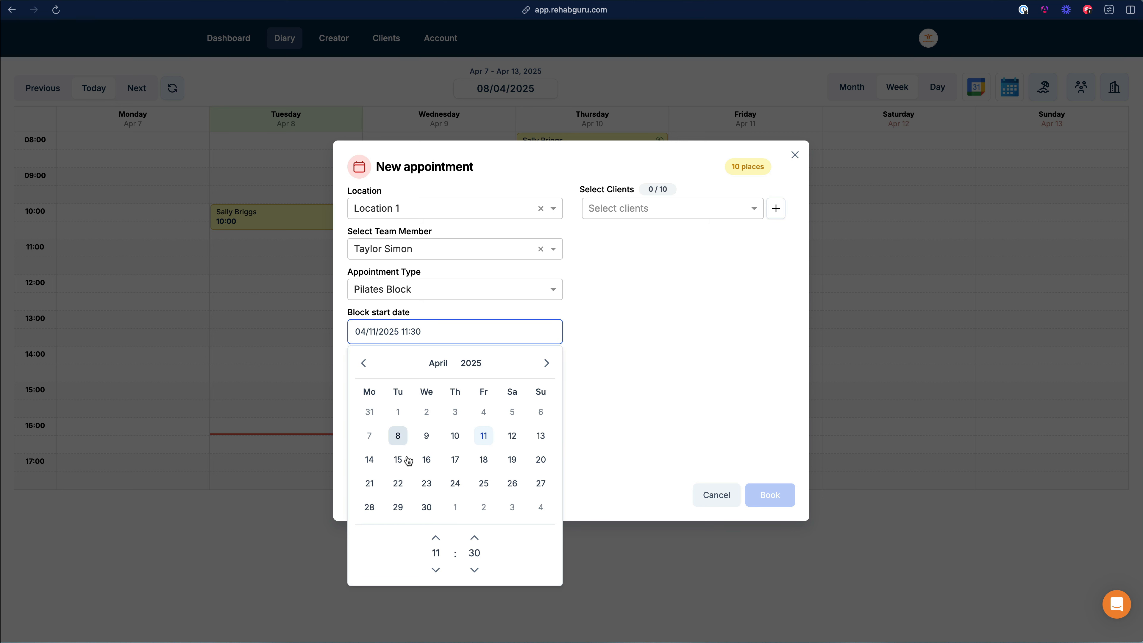
{"action": "left_click", "coordinate": [397, 459]}
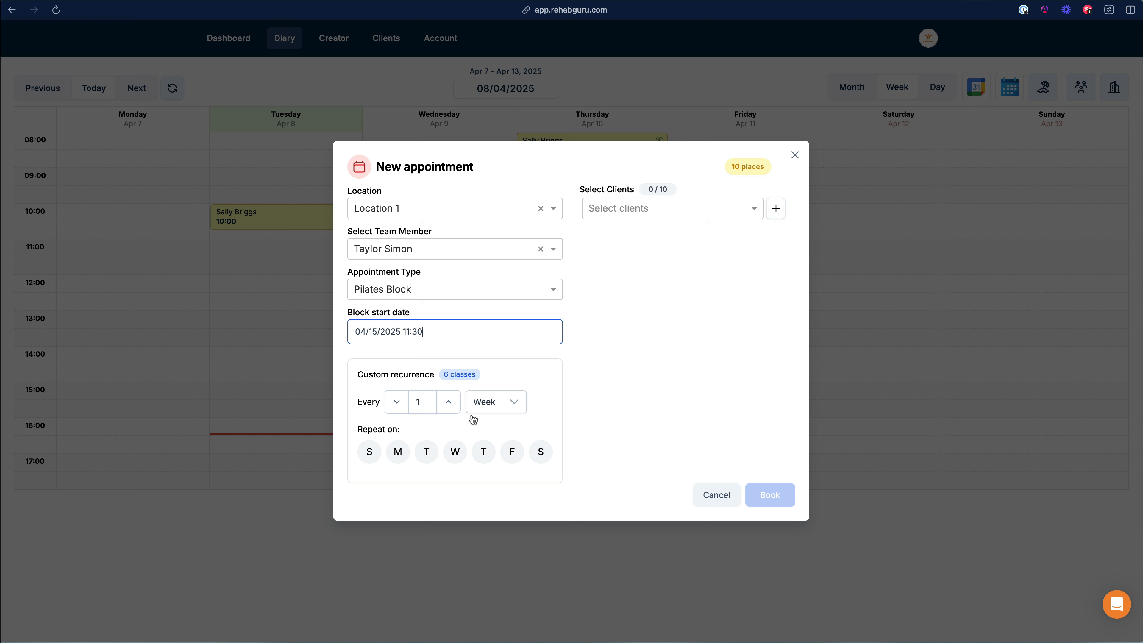
{"action": "left_click", "coordinate": [427, 452]}
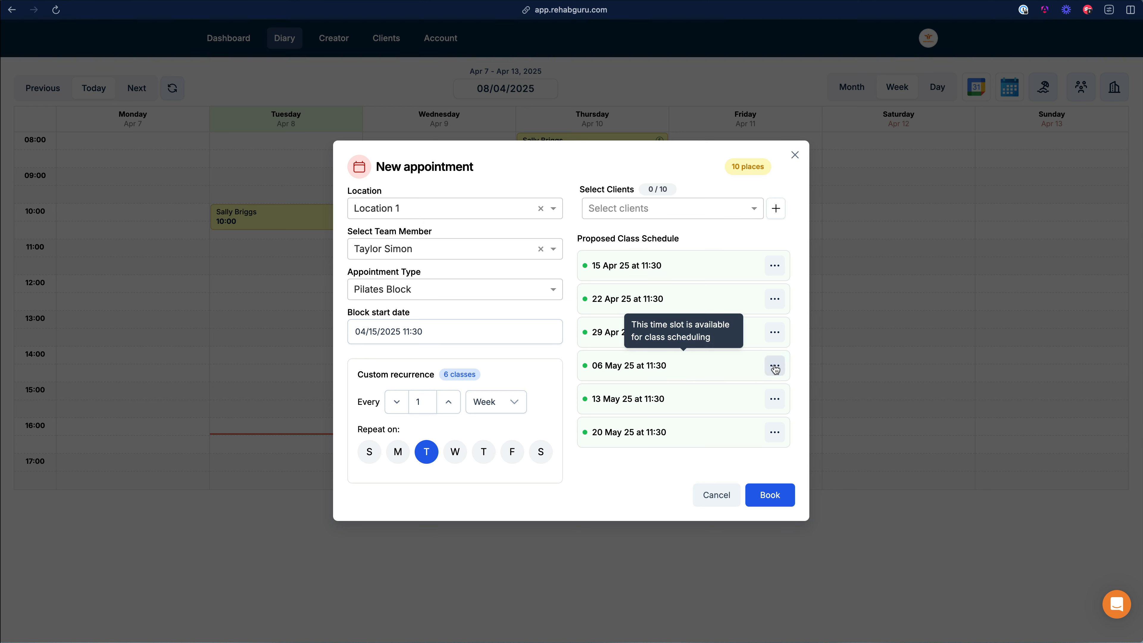
Step: Set the block start time to 18:00 using the hour and minute arrows
{"action": "left_click", "coordinate": [429, 335]}
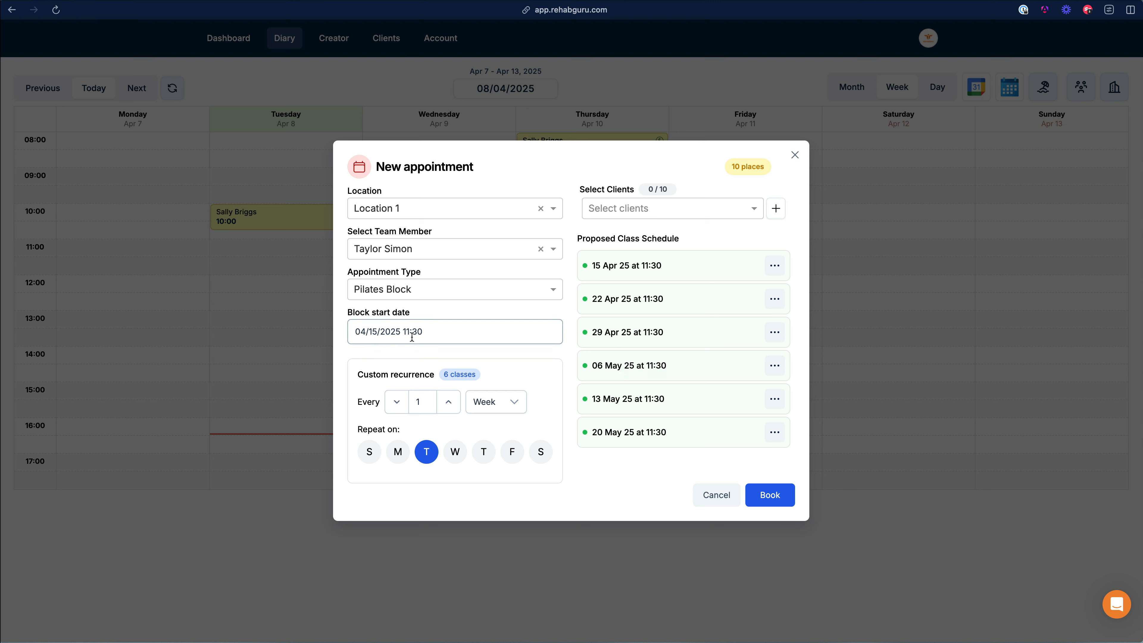
{"action": "left_click", "coordinate": [435, 538]}
{"action": "left_click", "coordinate": [436, 538]}
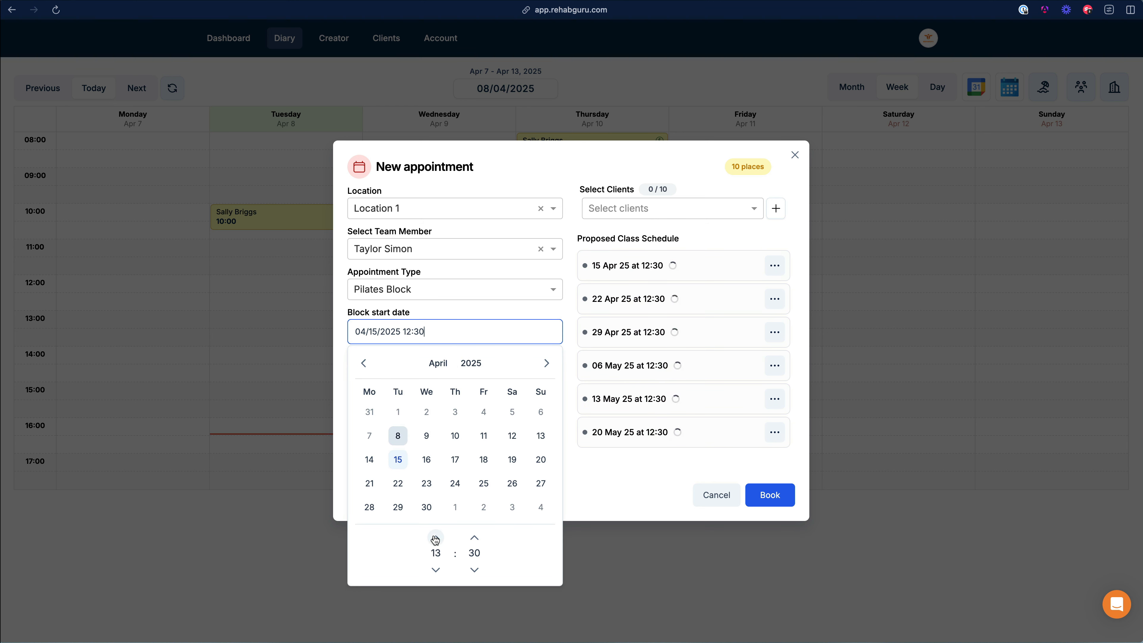
{"action": "left_click", "coordinate": [435, 538]}
{"action": "left_click", "coordinate": [435, 537]}
{"action": "left_click", "coordinate": [435, 538]}
{"action": "left_click", "coordinate": [435, 538]}
{"action": "left_click", "coordinate": [436, 537]}
{"action": "left_click", "coordinate": [436, 569]}
{"action": "left_click", "coordinate": [475, 569]}
{"action": "left_click", "coordinate": [475, 569]}
{"action": "left_click", "coordinate": [475, 569]}
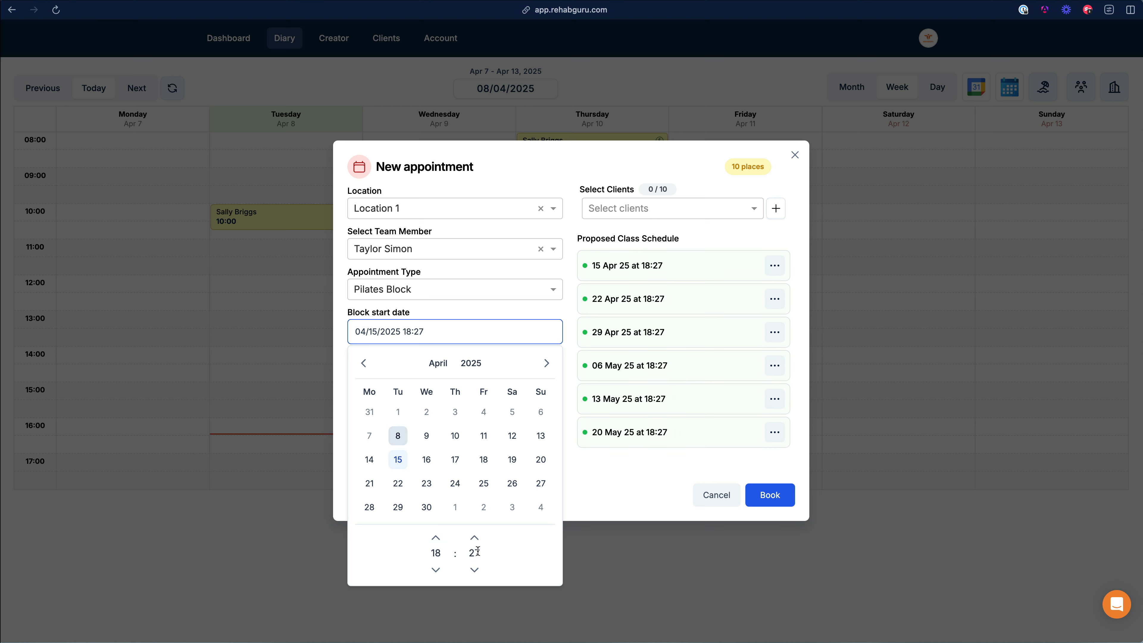
{"action": "double_click", "coordinate": [475, 569]}
{"action": "left_click", "coordinate": [474, 569]}
{"action": "double_click", "coordinate": [475, 569]}
{"action": "left_click", "coordinate": [474, 569]}
{"action": "double_click", "coordinate": [475, 570]}
{"action": "left_click", "coordinate": [474, 570]}
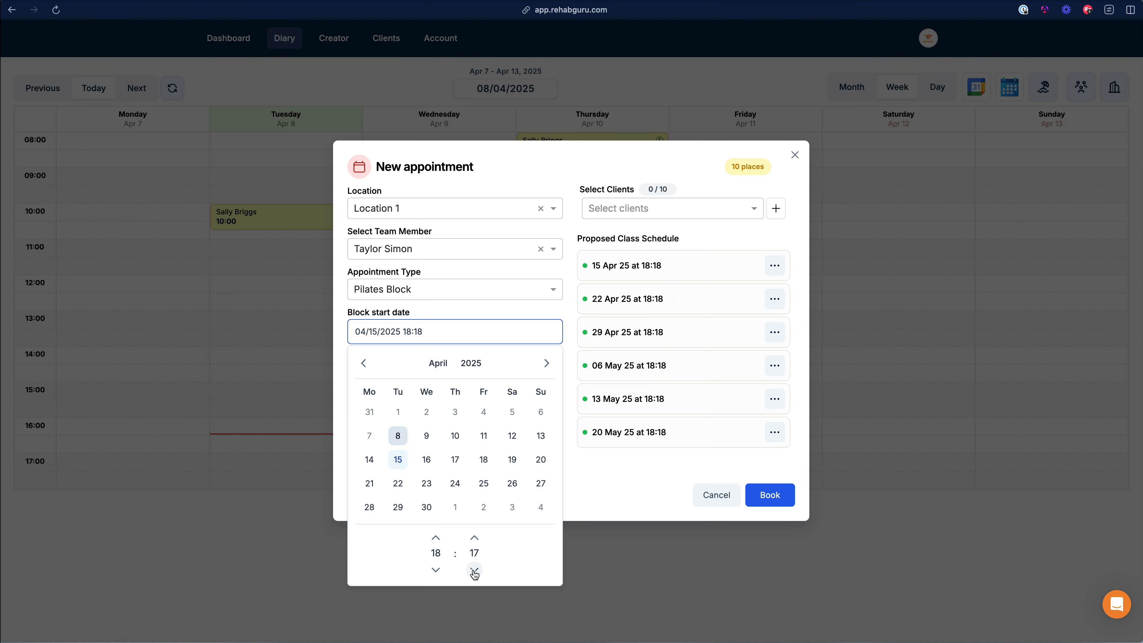
{"action": "double_click", "coordinate": [475, 569]}
{"action": "double_click", "coordinate": [474, 569]}
{"action": "double_click", "coordinate": [475, 569]}
{"action": "double_click", "coordinate": [475, 569]}
{"action": "double_click", "coordinate": [474, 569]}
{"action": "double_click", "coordinate": [475, 569]}
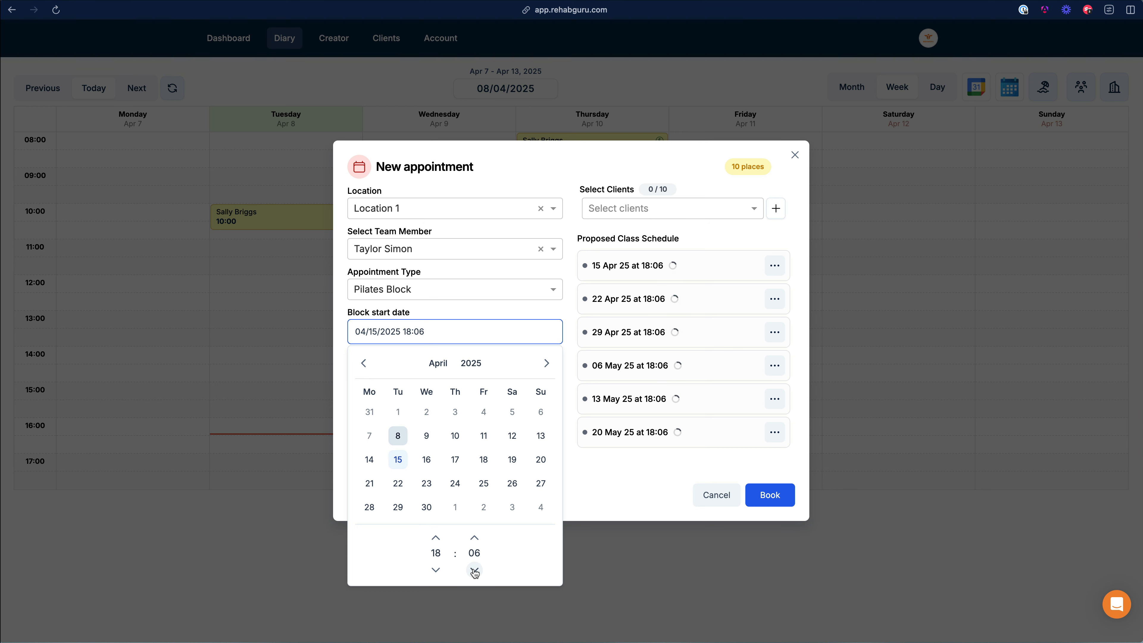
{"action": "double_click", "coordinate": [475, 569]}
{"action": "double_click", "coordinate": [474, 569]}
{"action": "left_click", "coordinate": [474, 569]}
{"action": "left_click", "coordinate": [475, 569]}
{"action": "left_click", "coordinate": [621, 477]}
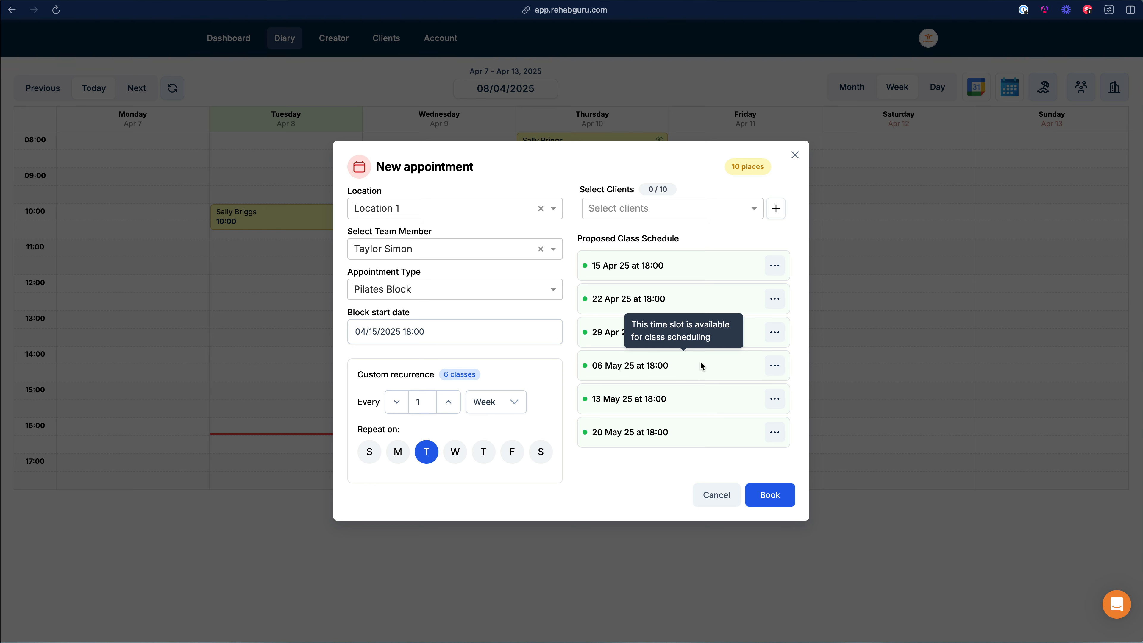
Step: Edit just the 06 May class to start at 19:00 and save it
{"action": "left_click", "coordinate": [777, 366]}
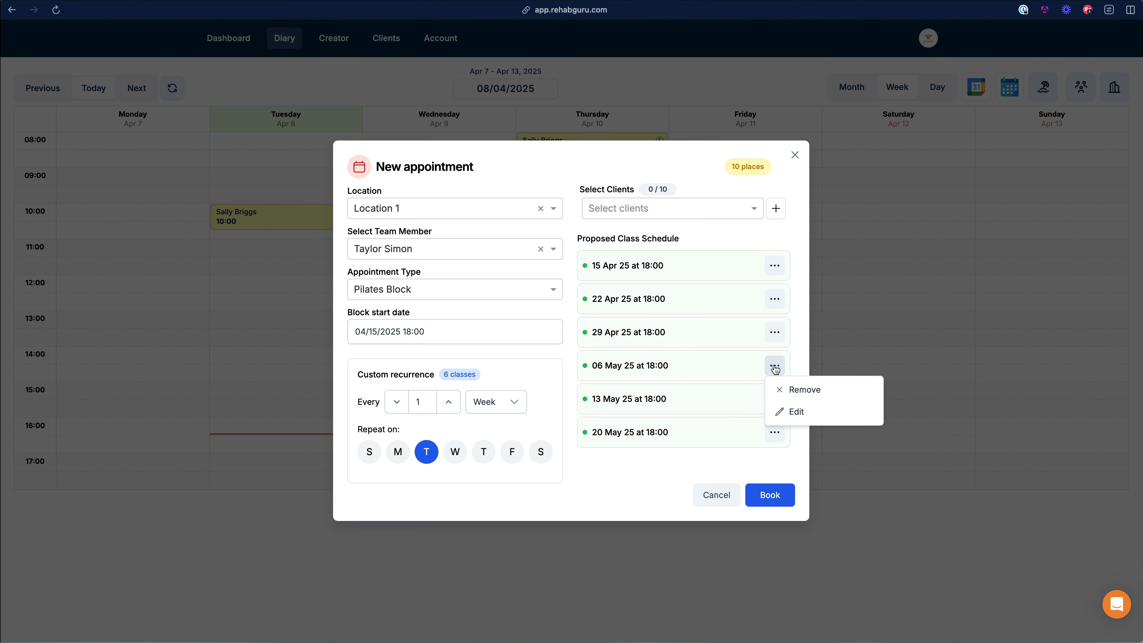
{"action": "left_click", "coordinate": [795, 412]}
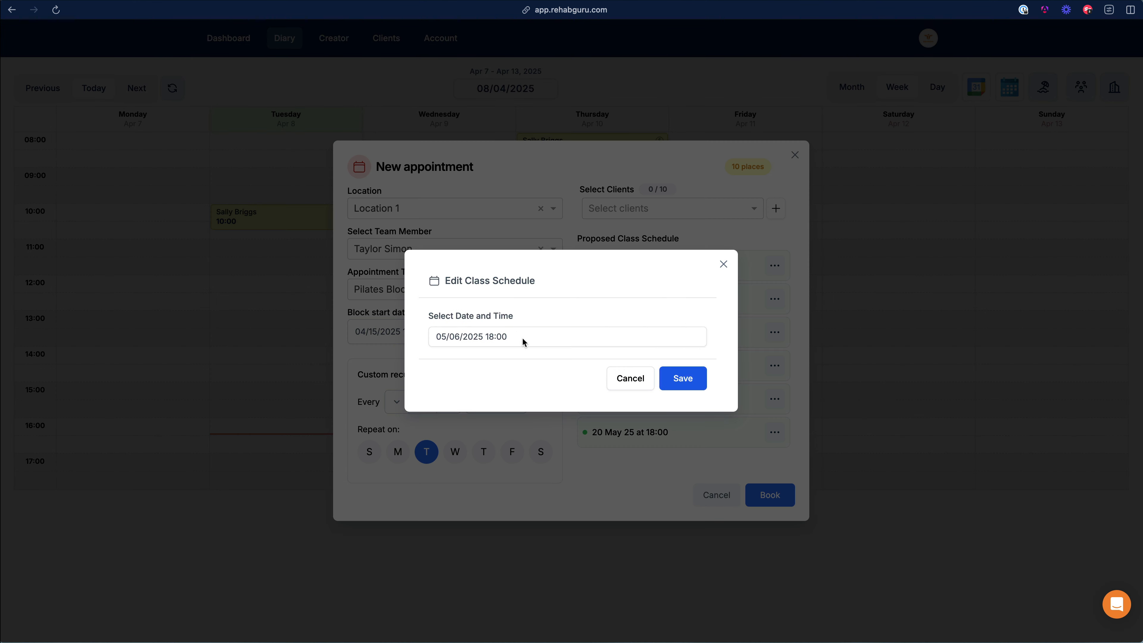
{"action": "left_click", "coordinate": [491, 335]}
{"action": "left_click", "coordinate": [548, 540]}
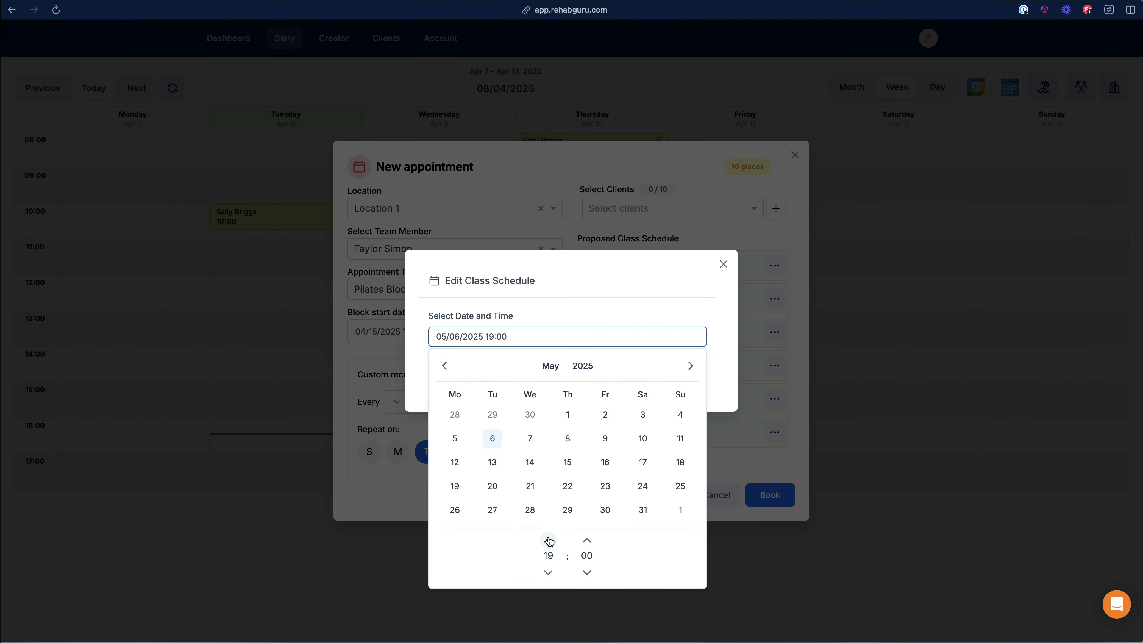
{"action": "left_click", "coordinate": [644, 320]}
{"action": "left_click", "coordinate": [691, 385]}
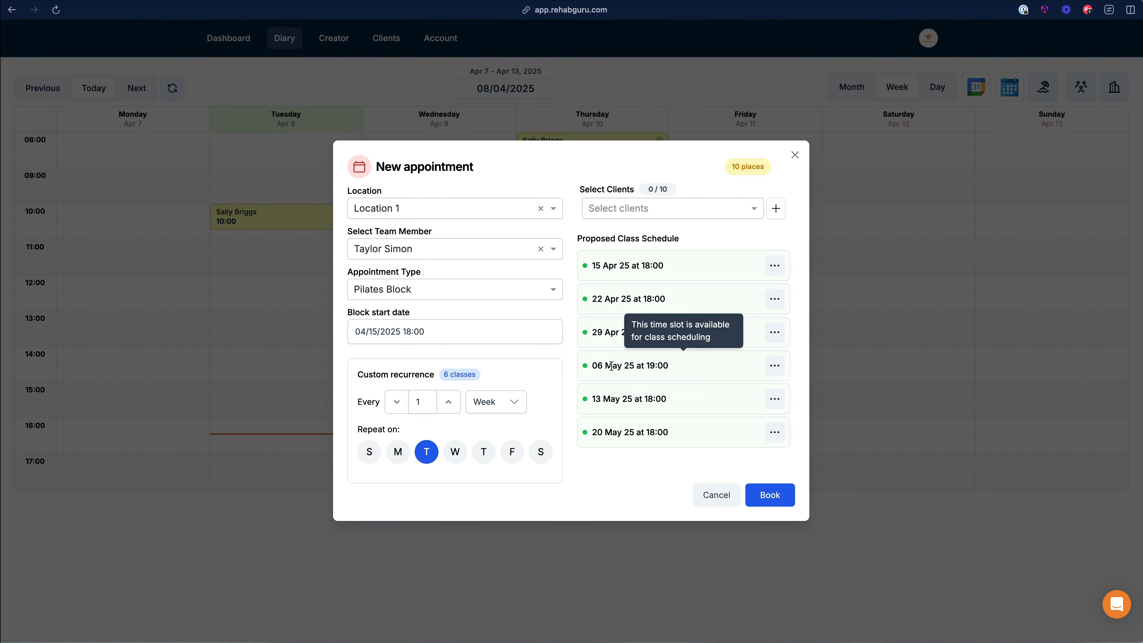
{"action": "left_click_drag", "start_coordinate": [593, 365], "coordinate": [668, 365]}
{"action": "left_click", "coordinate": [669, 368]}
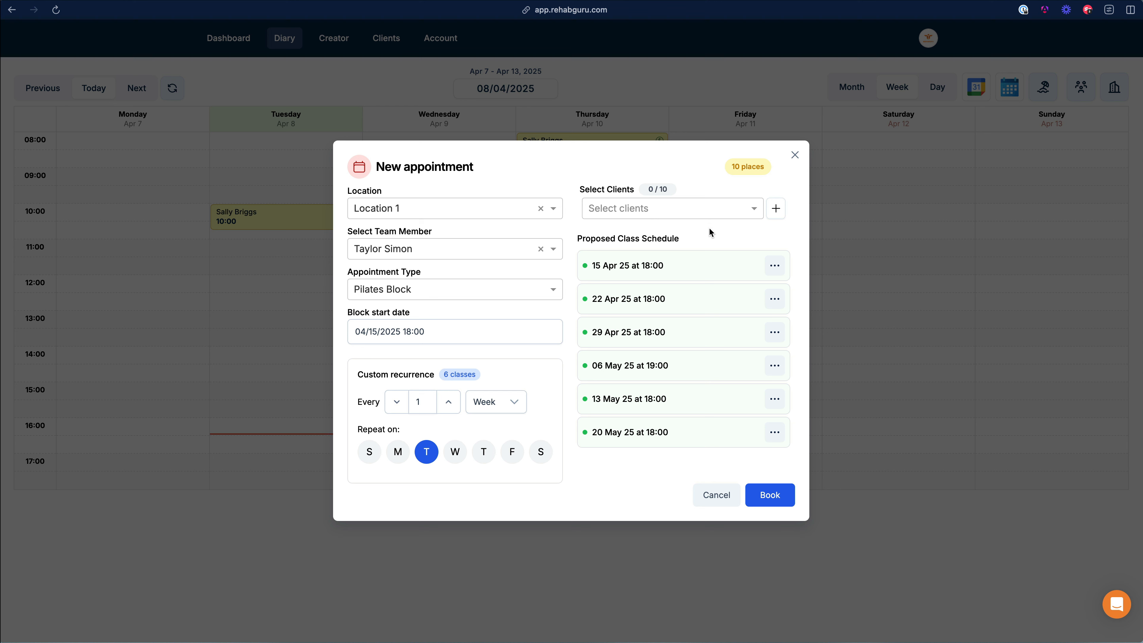
Step: Enrol one client, book the Pilates Block, and advance the diary to Apr 14–20
{"action": "left_click", "coordinate": [714, 209]}
{"action": "left_click", "coordinate": [689, 229]}
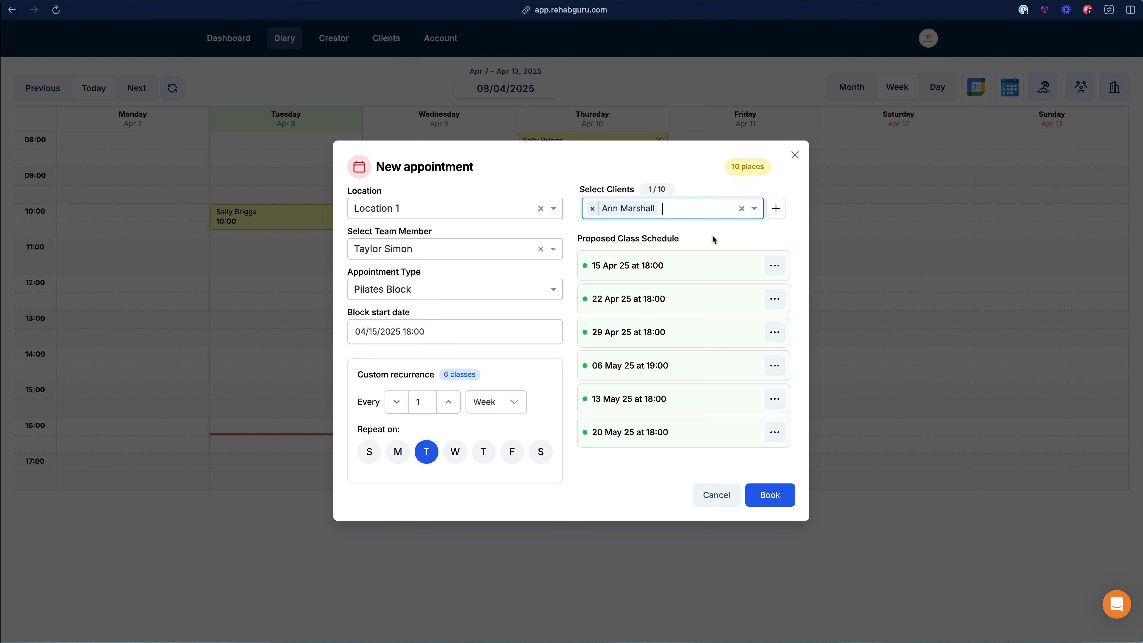
{"action": "left_click", "coordinate": [770, 243]}
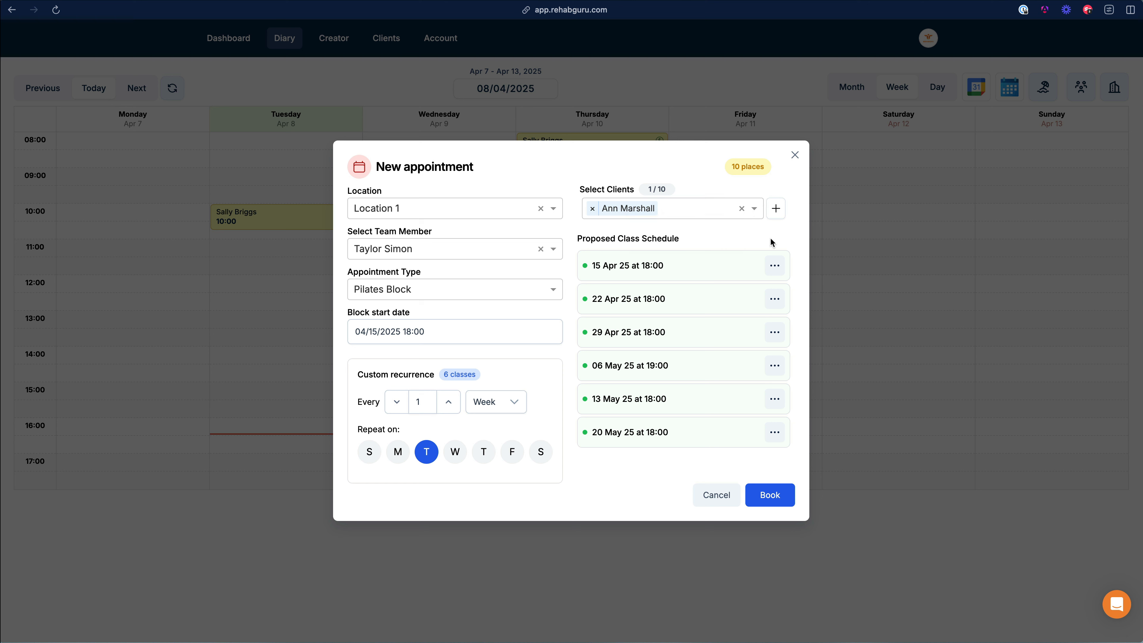
{"action": "left_click", "coordinate": [772, 498]}
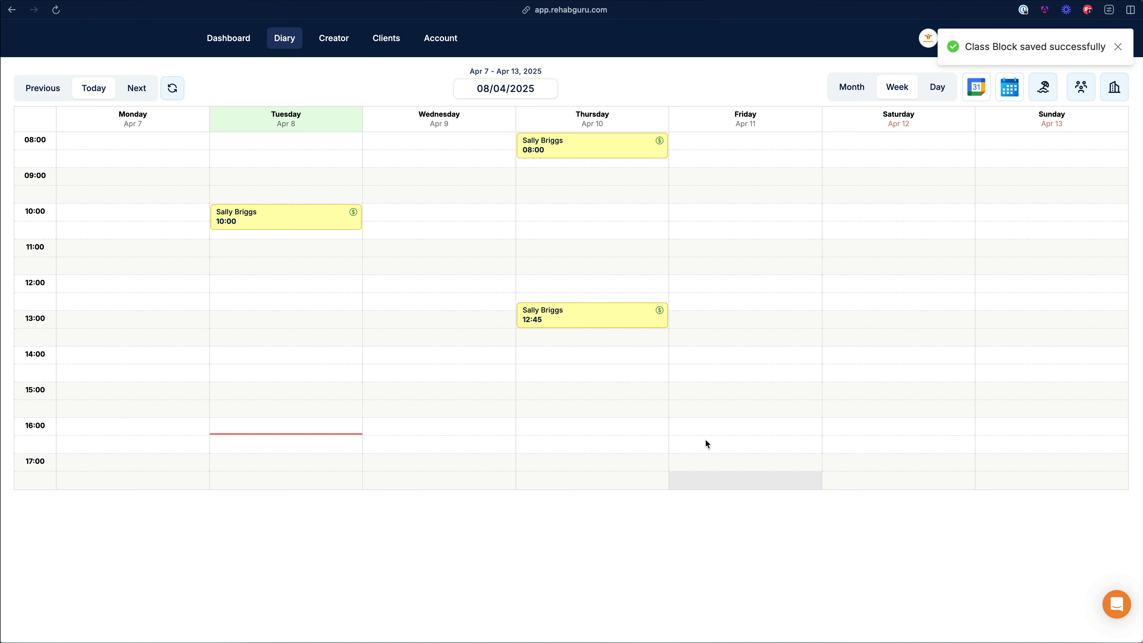
{"action": "left_click", "coordinate": [137, 95]}
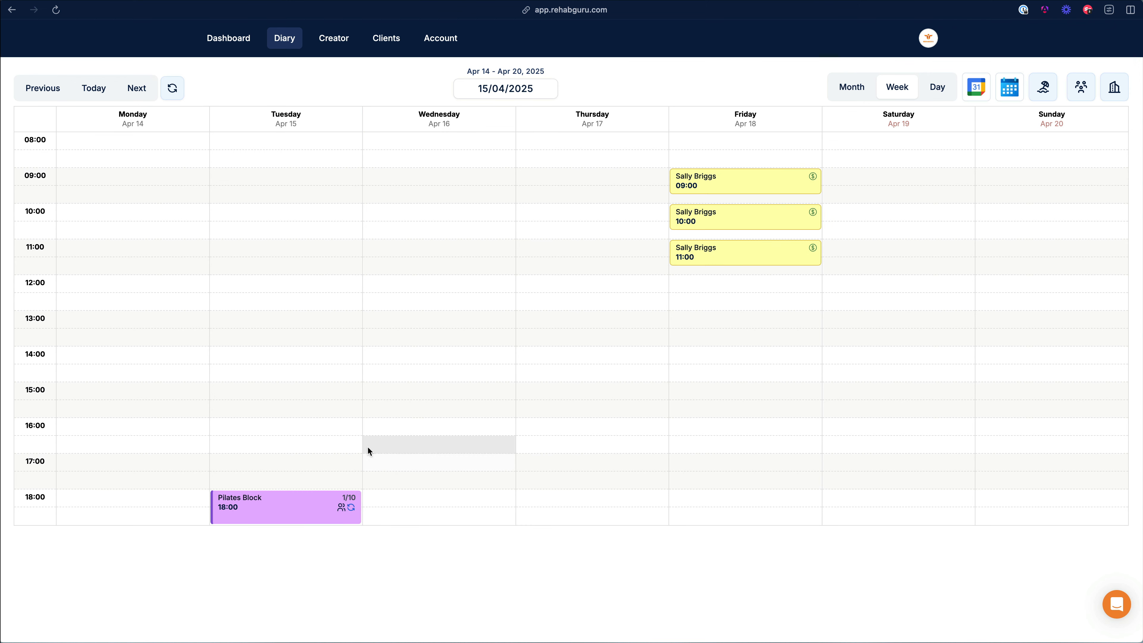
Step: Open the Tuesday 15 April 18:00 Pilates Block class and inspect its single participant's actions without setting a status
{"action": "left_click", "coordinate": [284, 512]}
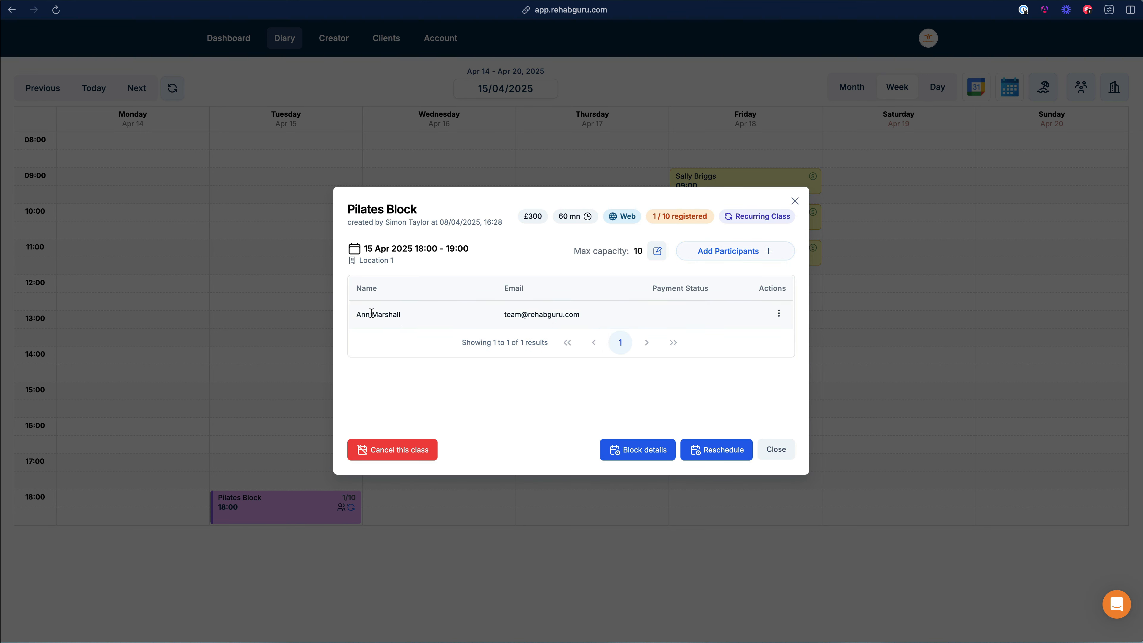
{"action": "left_click_drag", "start_coordinate": [354, 315], "coordinate": [593, 323]}
{"action": "left_click", "coordinate": [594, 323]}
{"action": "left_click", "coordinate": [778, 314]}
{"action": "mouse_move", "coordinate": [847, 358]}
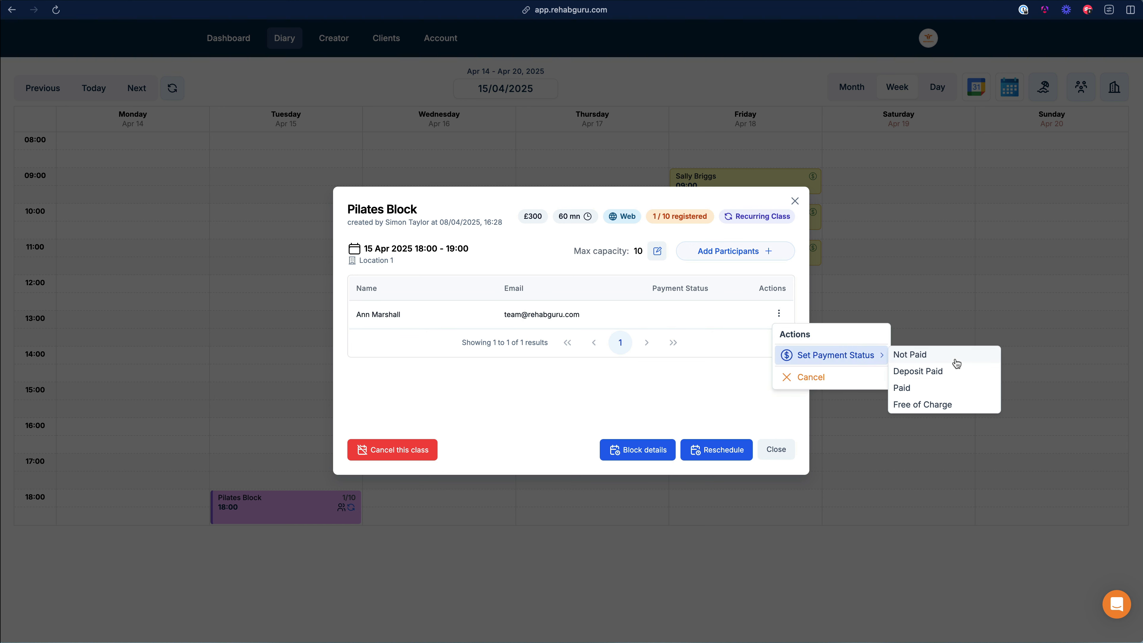
{"action": "left_click", "coordinate": [623, 312]}
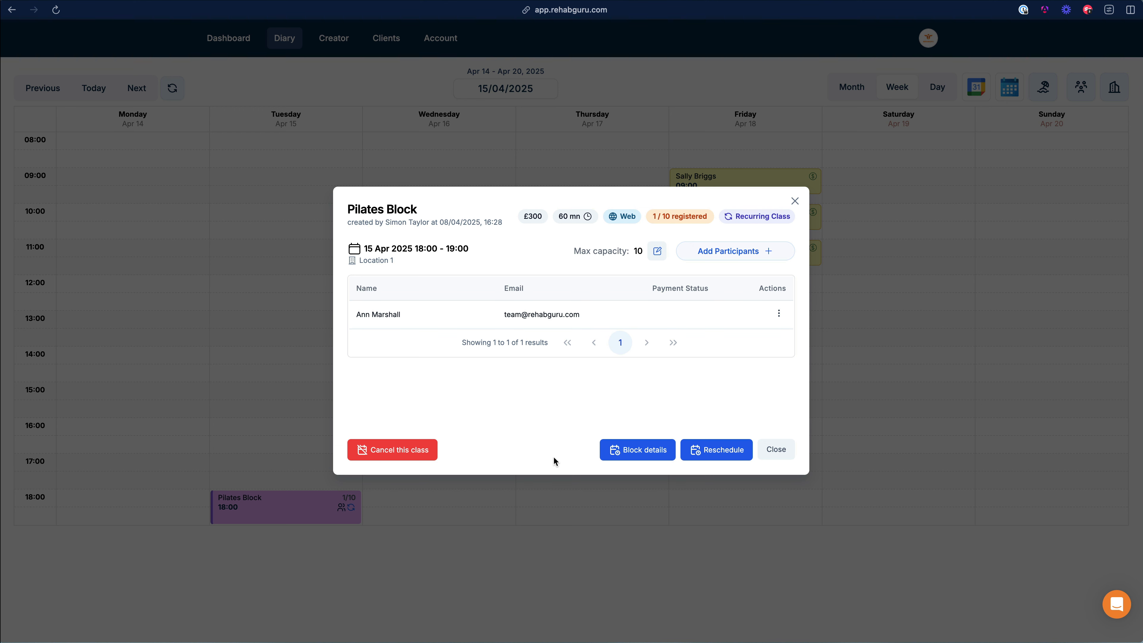
Step: View the Pilates Block's class details, then close both panels back to the Apr 14–20 diary week
{"action": "left_click", "coordinate": [634, 453]}
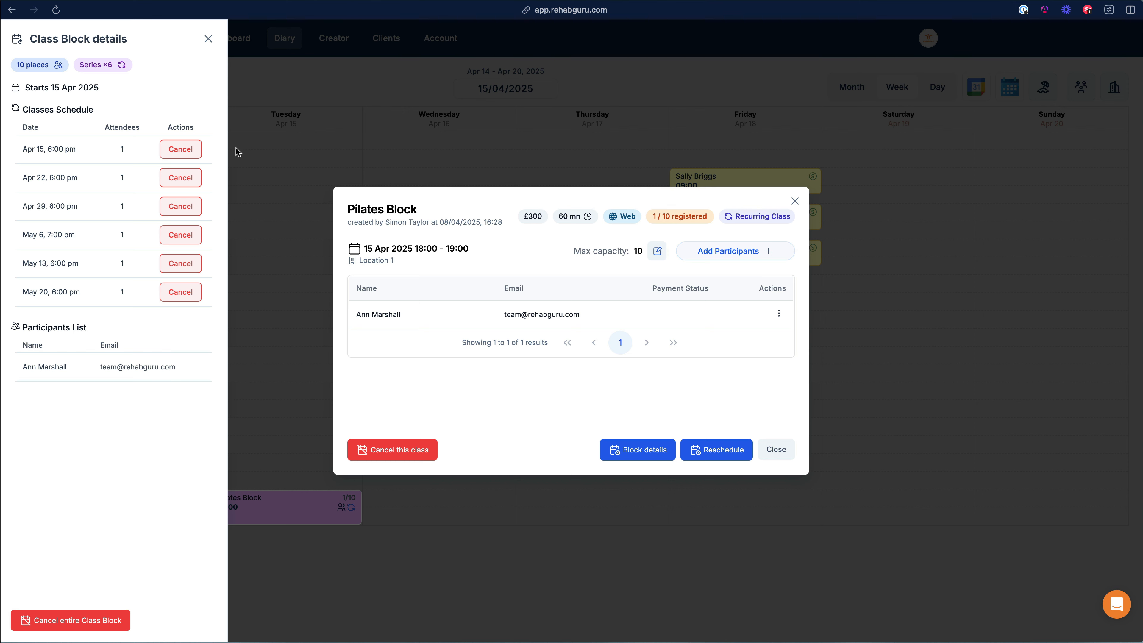
{"action": "left_click", "coordinate": [208, 39]}
{"action": "left_click", "coordinate": [437, 45]}
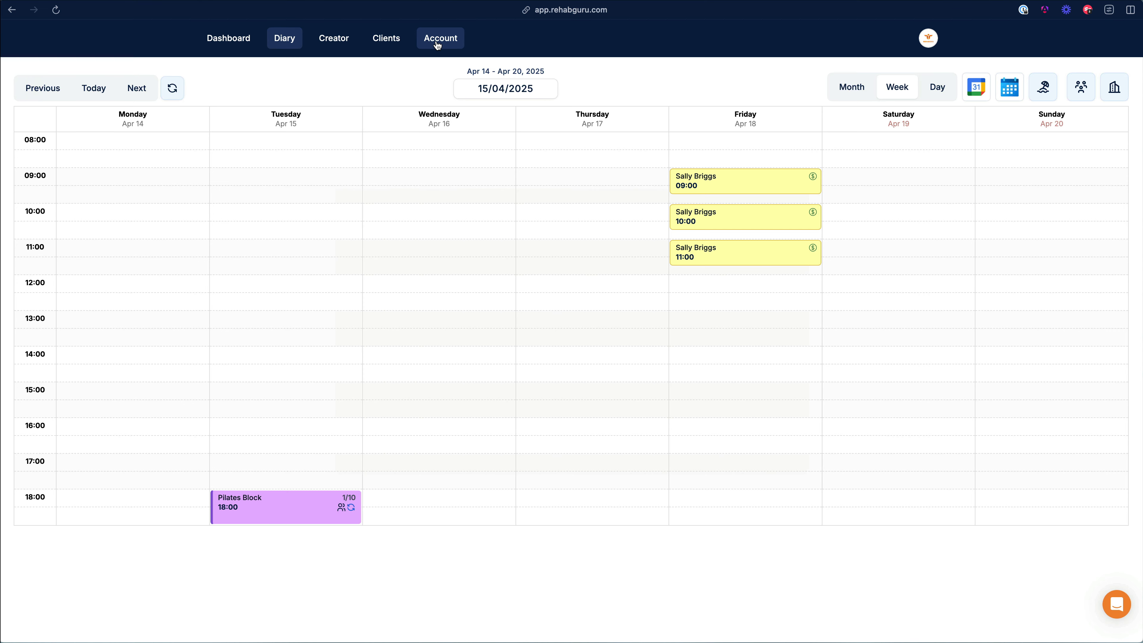
Step: Show the Appointments Urls and embeds settings, with the appointments URL and embed code, trying the new portal version
{"action": "left_click", "coordinate": [437, 45]}
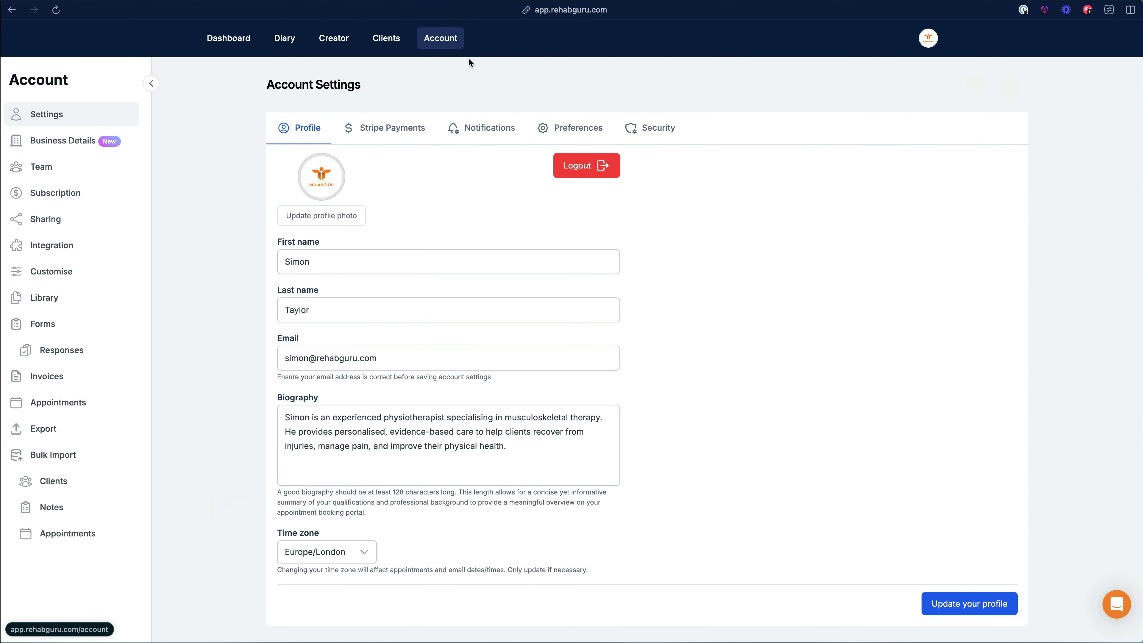
{"action": "left_click", "coordinate": [71, 407]}
{"action": "left_click", "coordinate": [693, 132]}
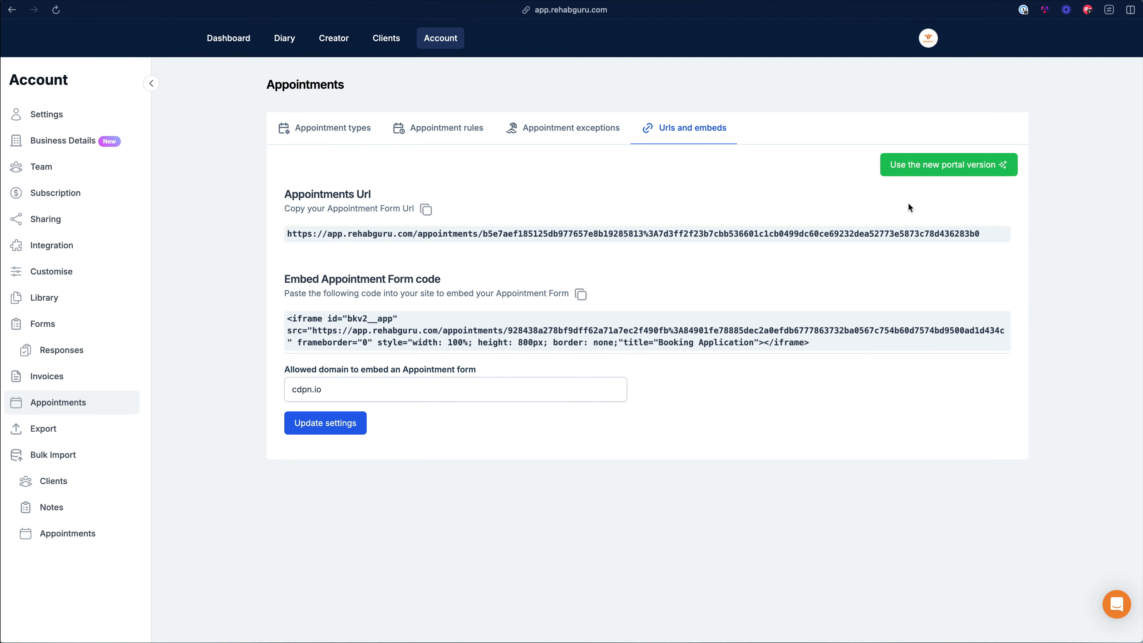
{"action": "left_click", "coordinate": [949, 168]}
Step: Compare the booking URL between the old and new portal versions, leaving the new portal version on
{"action": "left_click", "coordinate": [952, 168]}
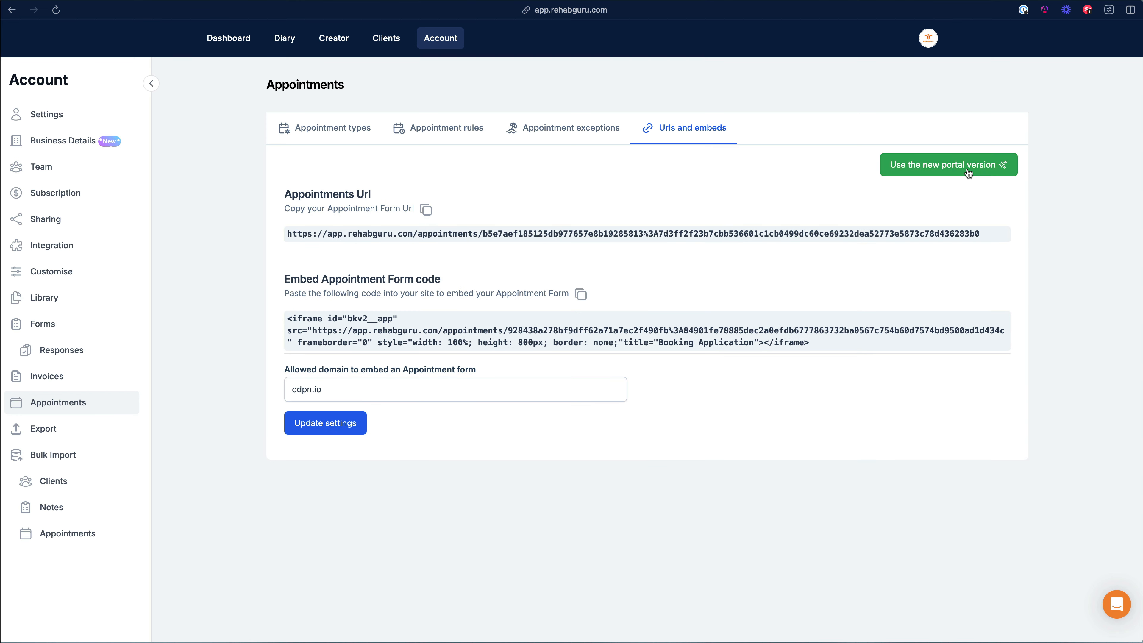
{"action": "left_click", "coordinate": [967, 170]}
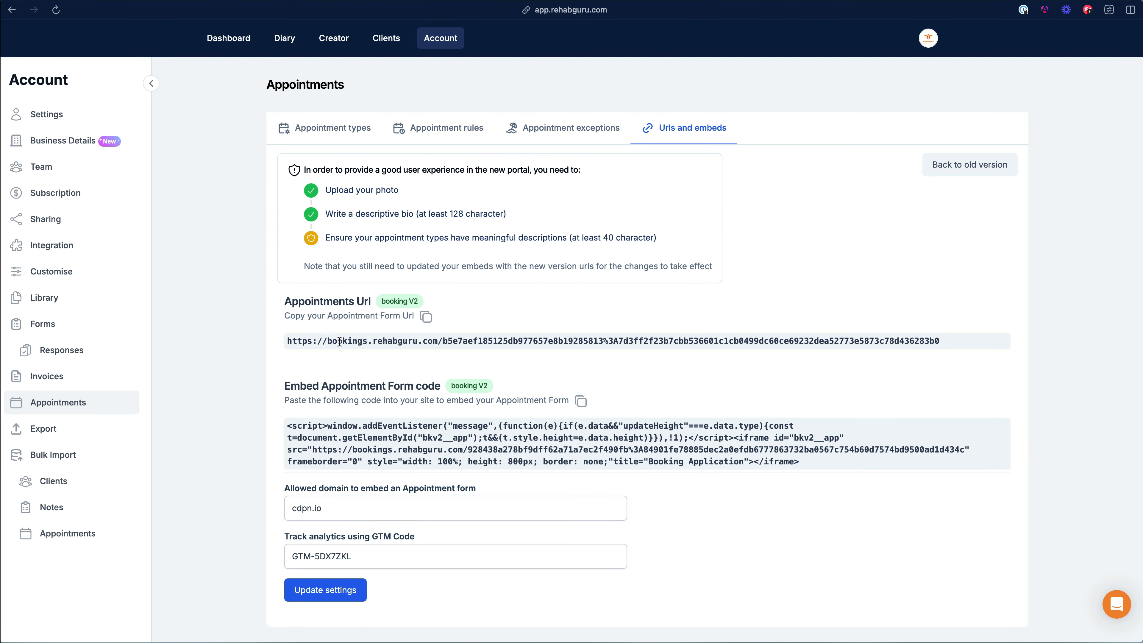
{"action": "left_click_drag", "start_coordinate": [271, 342], "coordinate": [438, 343]}
{"action": "left_click", "coordinate": [970, 164]}
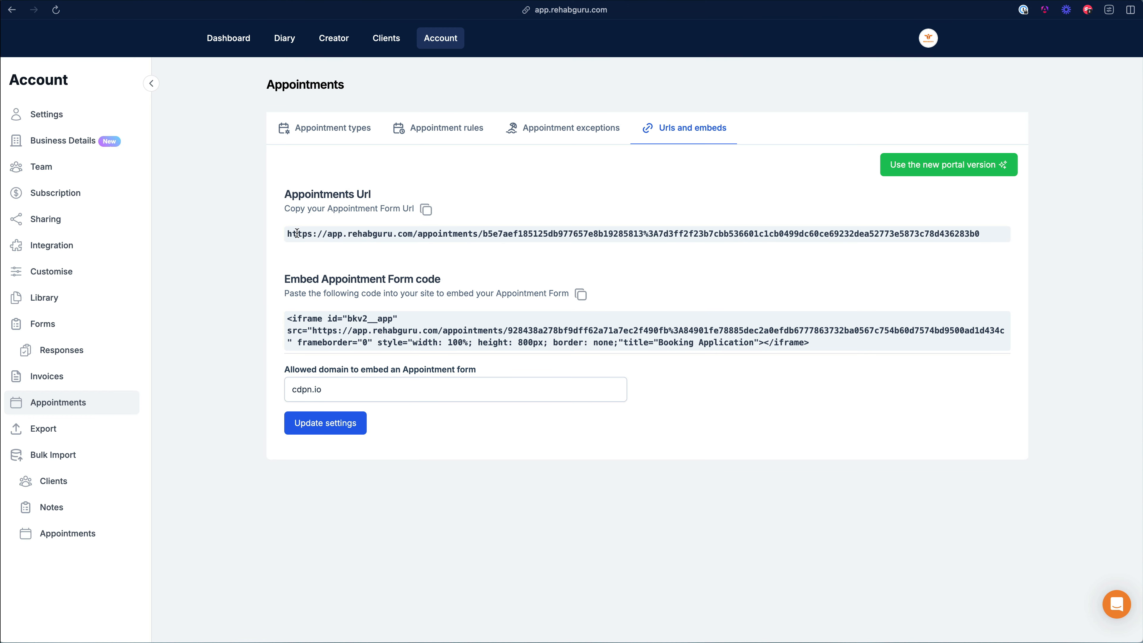
{"action": "mouse_move", "coordinate": [284, 236]}
{"action": "left_mouse_down"}
{"action": "mouse_move", "coordinate": [410, 237]}
{"action": "mouse_move", "coordinate": [288, 235]}
{"action": "left_mouse_up"}
{"action": "left_click", "coordinate": [915, 174]}
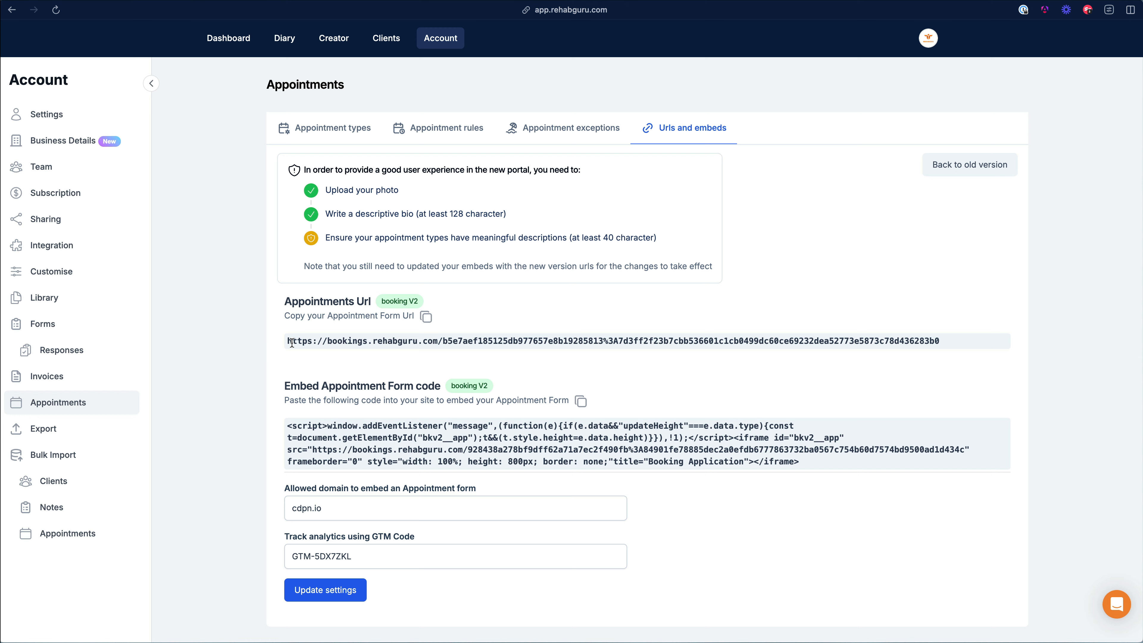
{"action": "left_click_drag", "start_coordinate": [292, 343], "coordinate": [436, 342]}
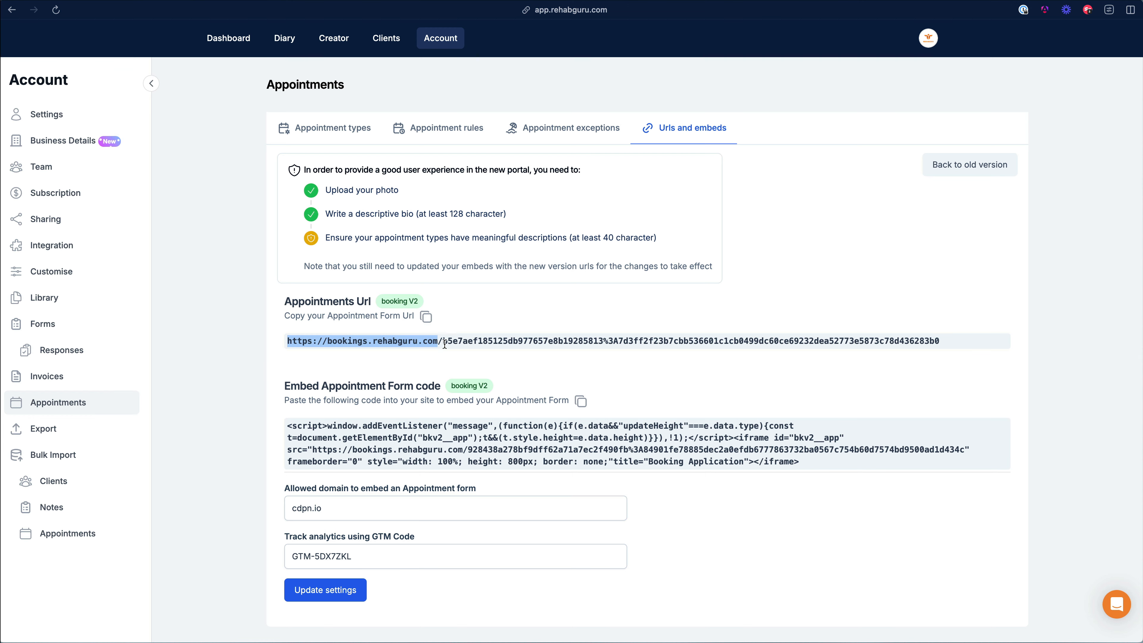
{"action": "left_click", "coordinate": [507, 300]}
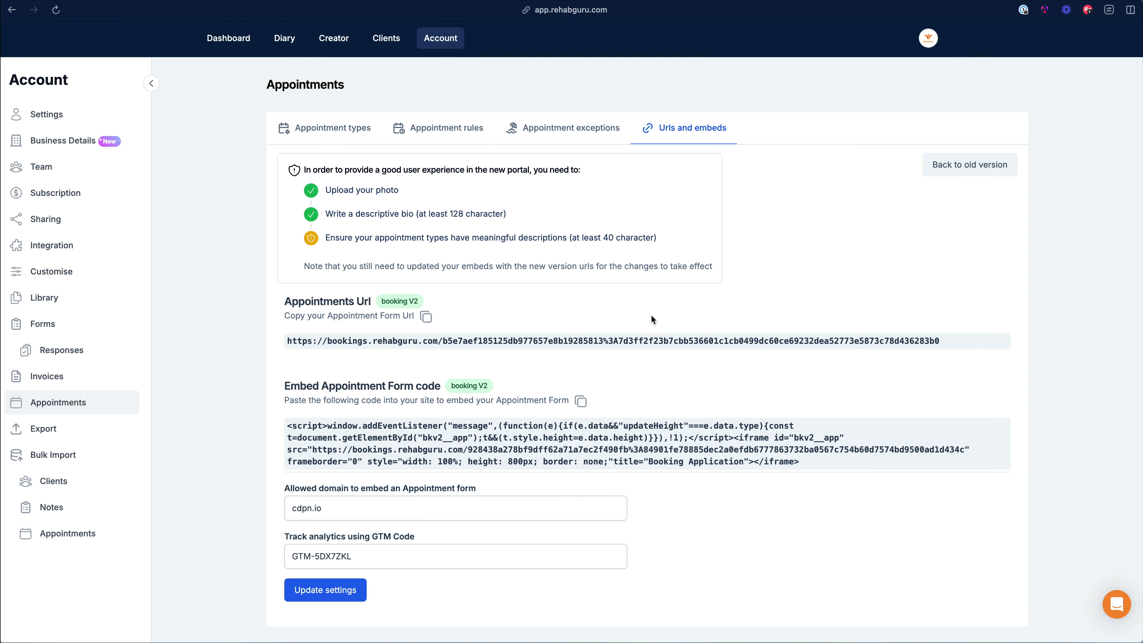
{"action": "left_click", "coordinate": [967, 165]}
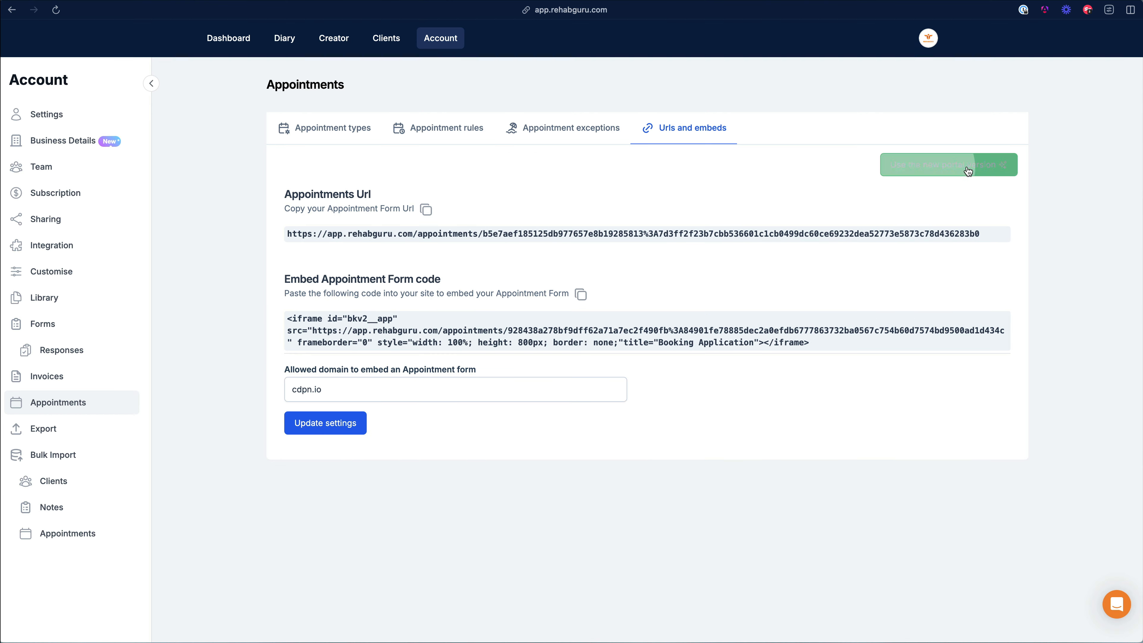
{"action": "left_click", "coordinate": [969, 167]}
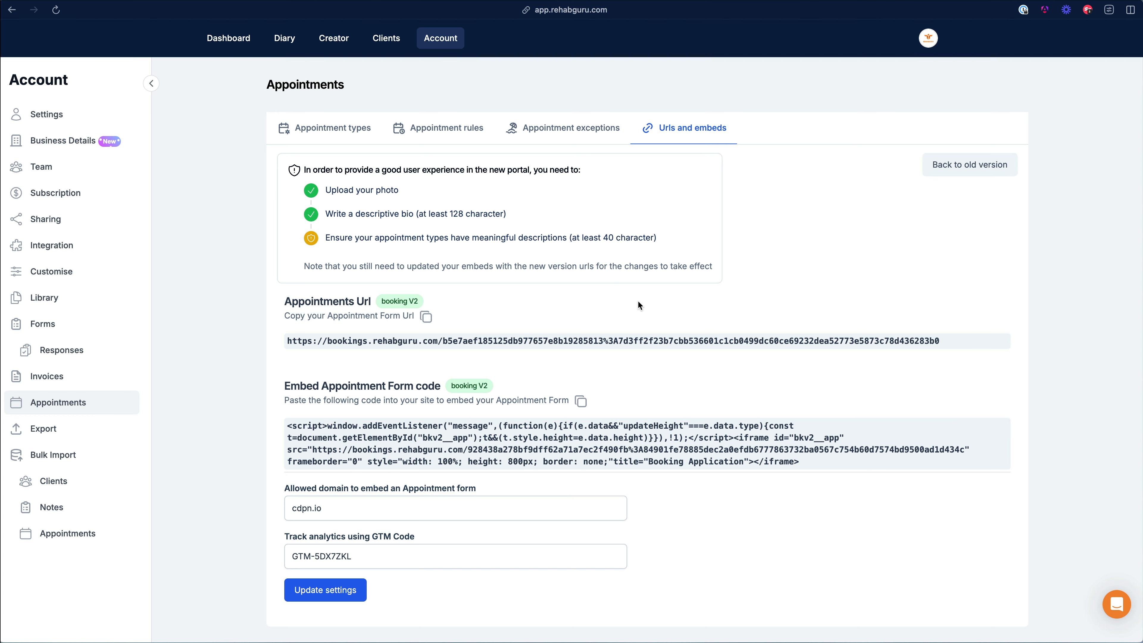
{"action": "left_click_drag", "start_coordinate": [288, 342], "coordinate": [443, 342]}
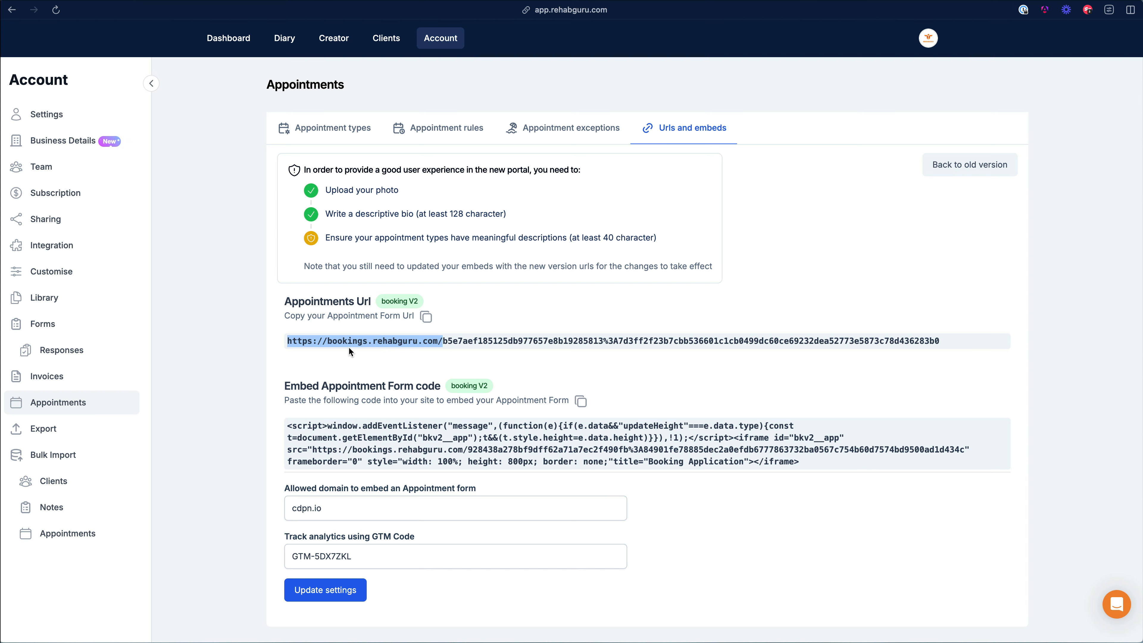
{"action": "left_click", "coordinate": [381, 359]}
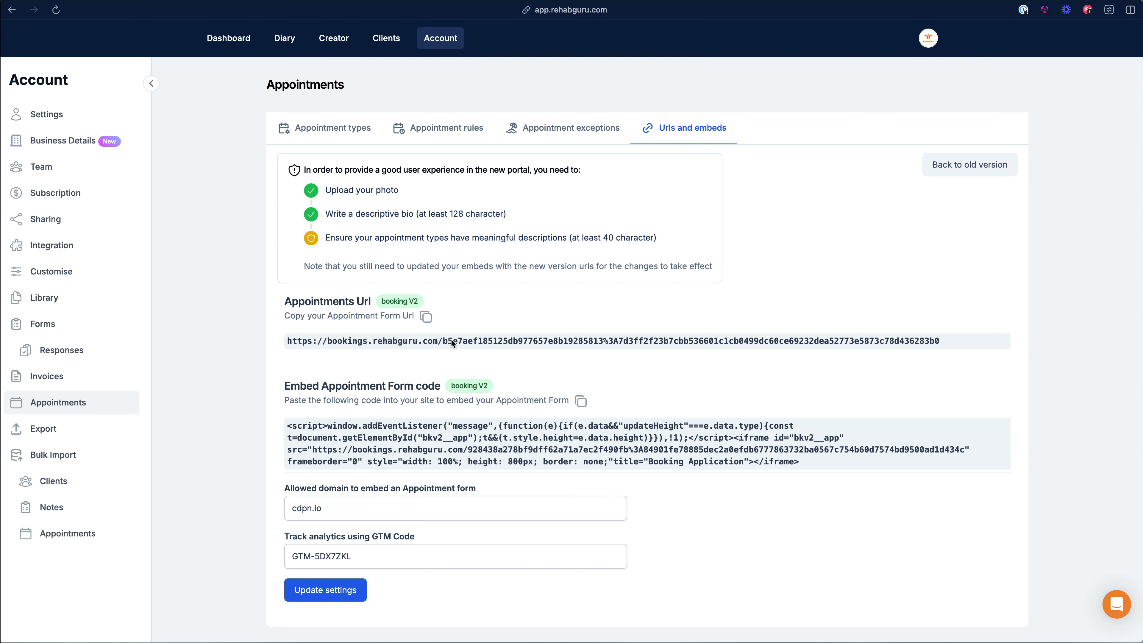
Step: Copy the appointment form URL and load it in a new browser tab
{"action": "left_click", "coordinate": [425, 316]}
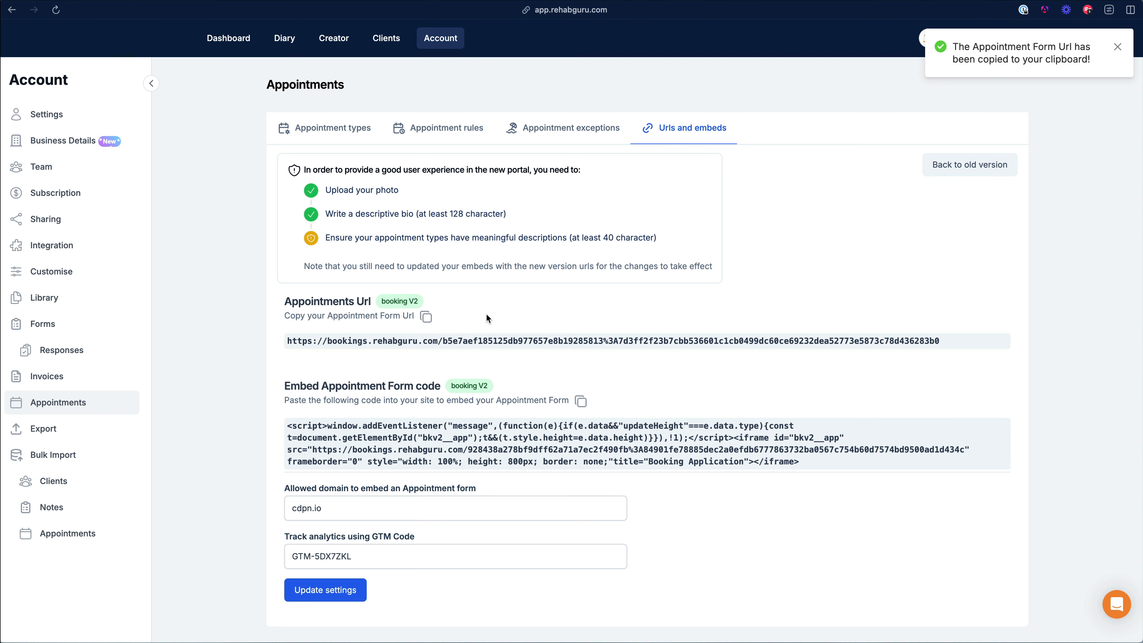
{"action": "key", "text": "super+t"}
{"action": "key", "text": "super+v"}
{"action": "key", "text": "Return"}
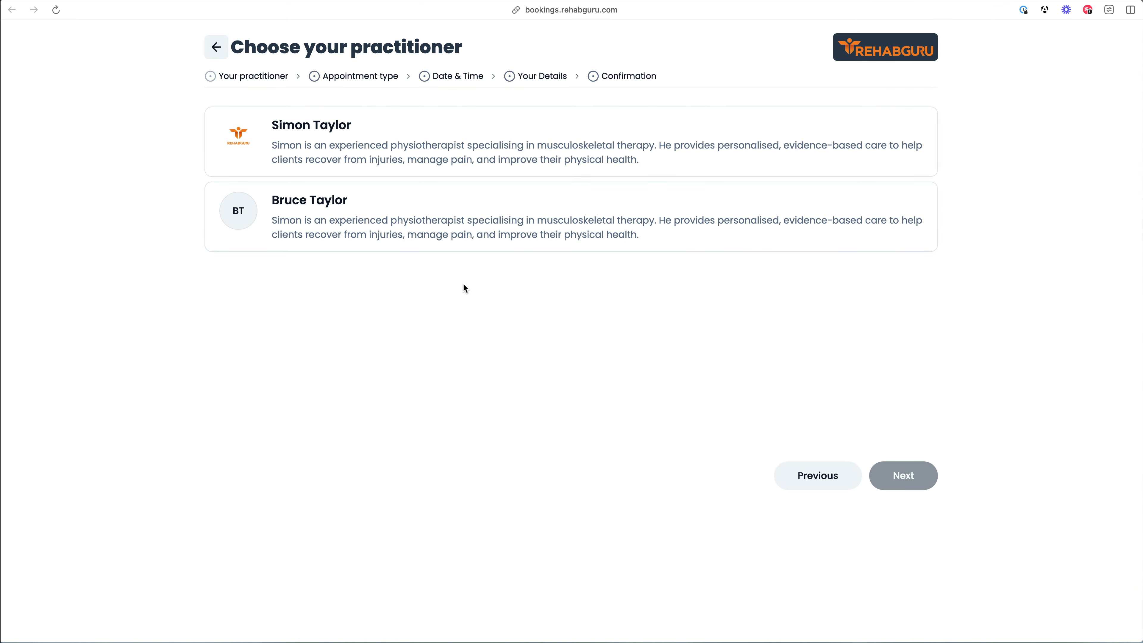
Step: Pick the first practitioner and the Pilates Block class starting 15 Apr from Classes
{"action": "left_click", "coordinate": [407, 143]}
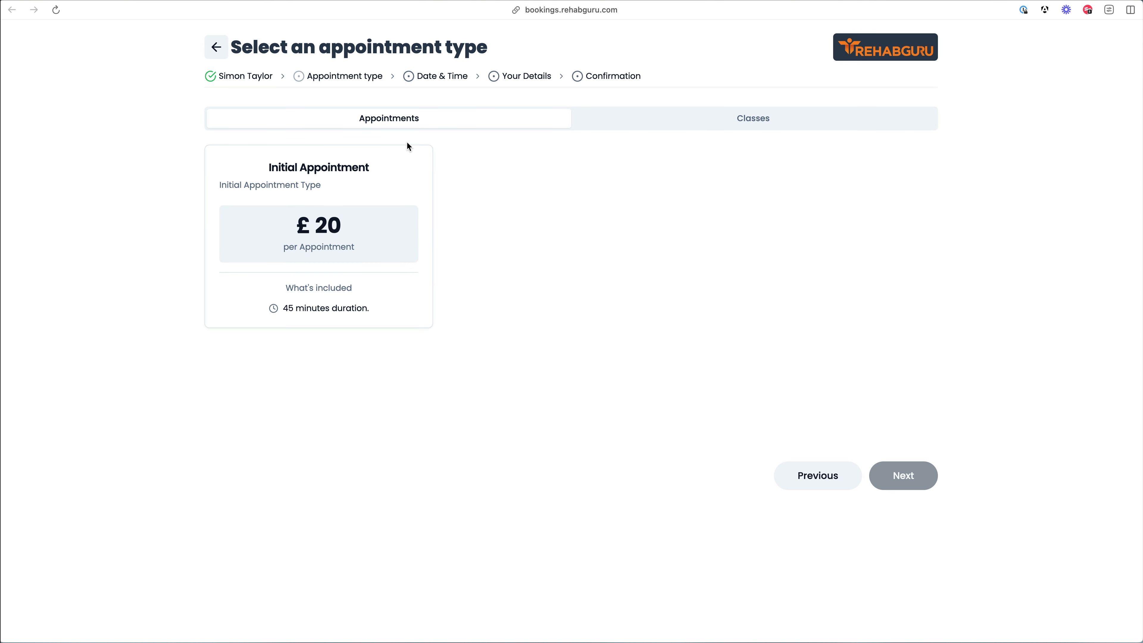
{"action": "left_click", "coordinate": [696, 126]}
{"action": "left_click", "coordinate": [533, 127]}
{"action": "left_click", "coordinate": [650, 120]}
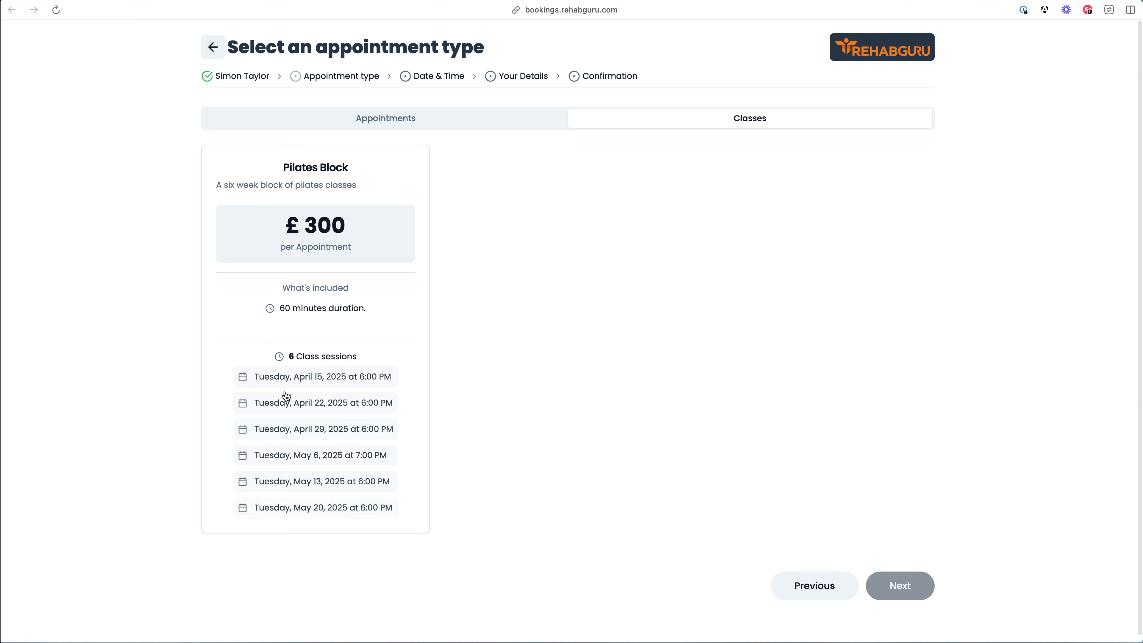
{"action": "left_click", "coordinate": [417, 462]}
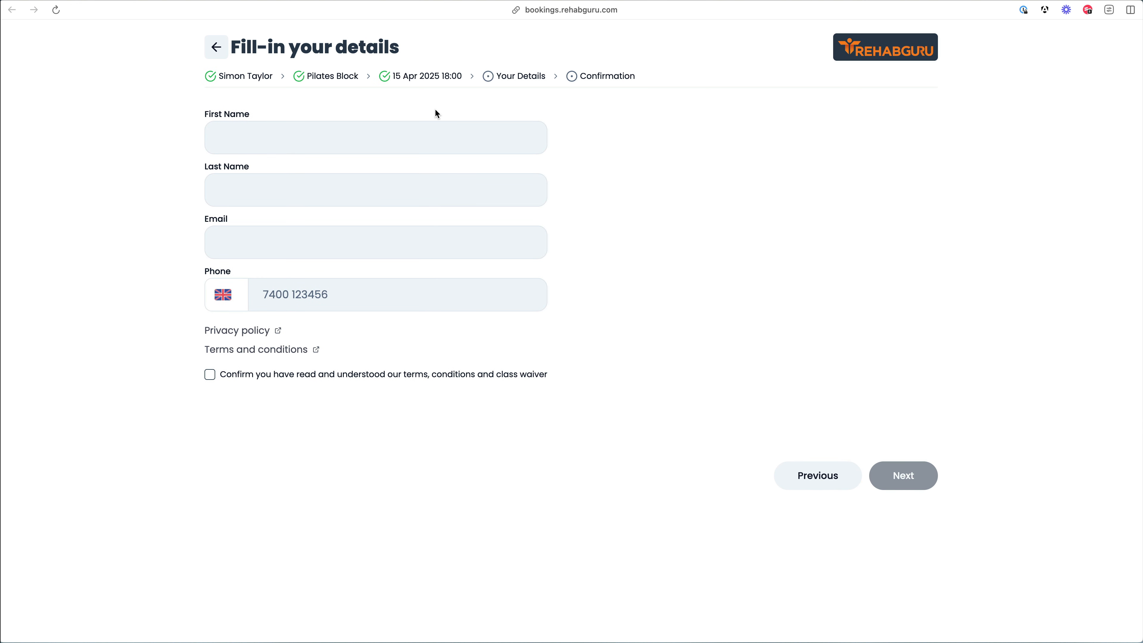
Step: Enter the client's first and last name in the booking form
{"action": "left_click", "coordinate": [302, 132]}
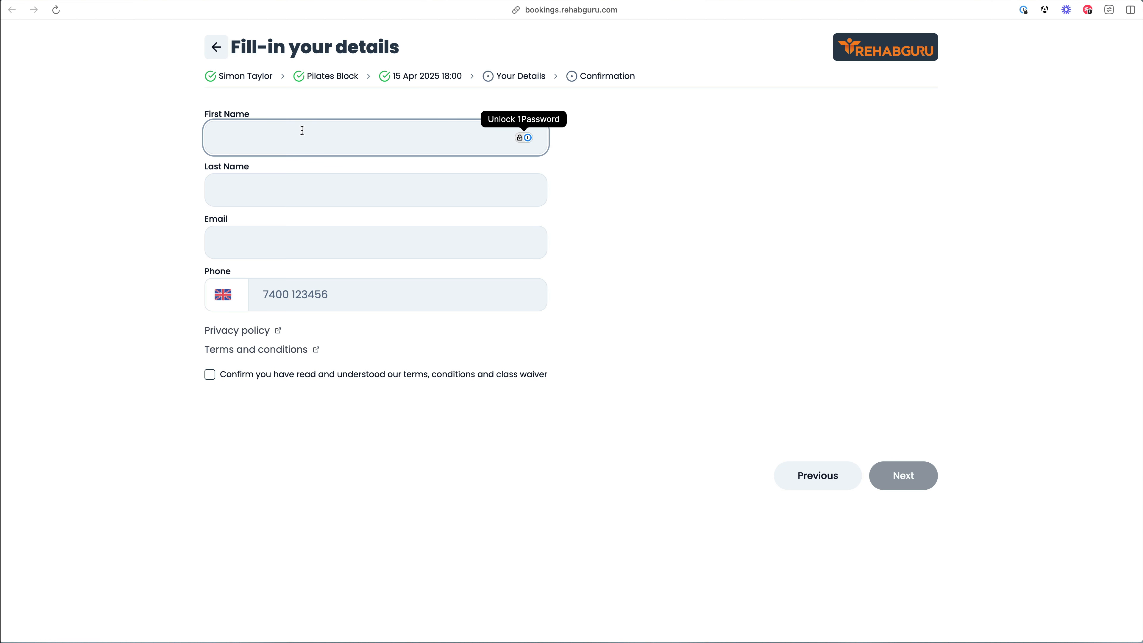
{"action": "key", "text": "Tab"}
{"action": "key", "text": "shift+Tab"}
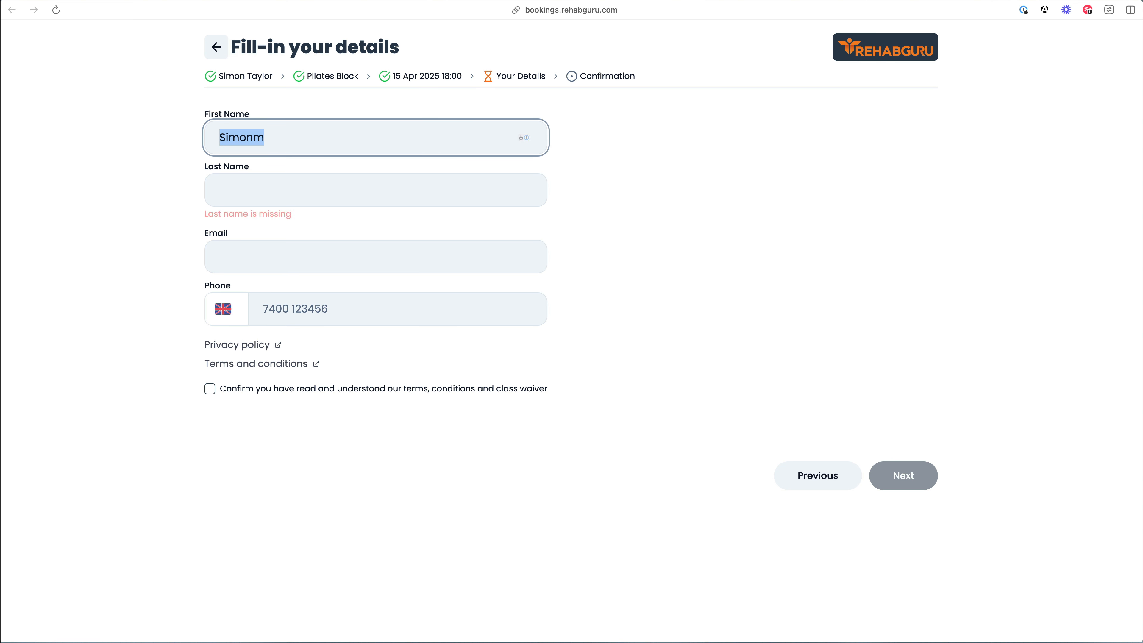
{"action": "key", "text": "Right"}
{"action": "key", "text": "Tab"}
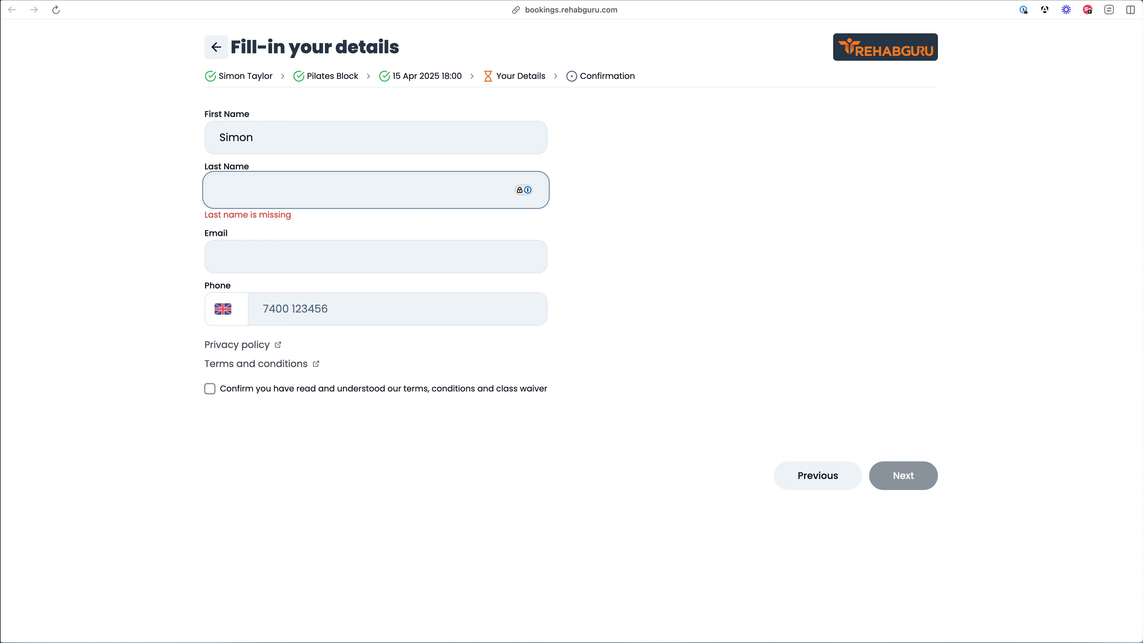
Step: Fill in the client's email and phone number, accept the terms and class waiver, and continue
{"action": "key", "text": "Tab"}
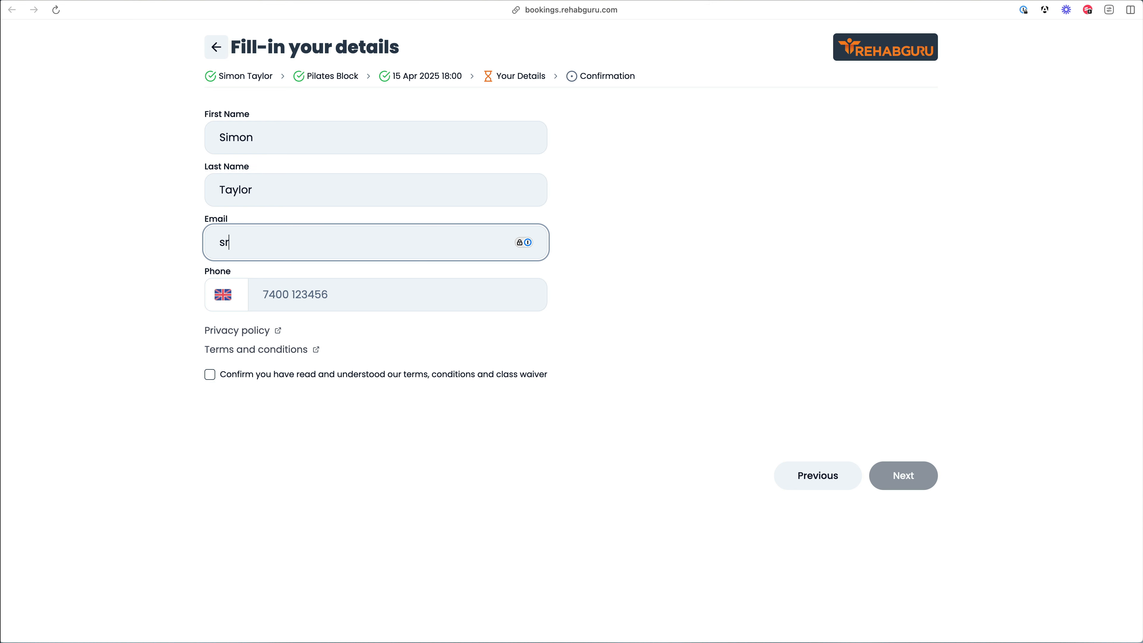
{"action": "left_click", "coordinate": [329, 298]}
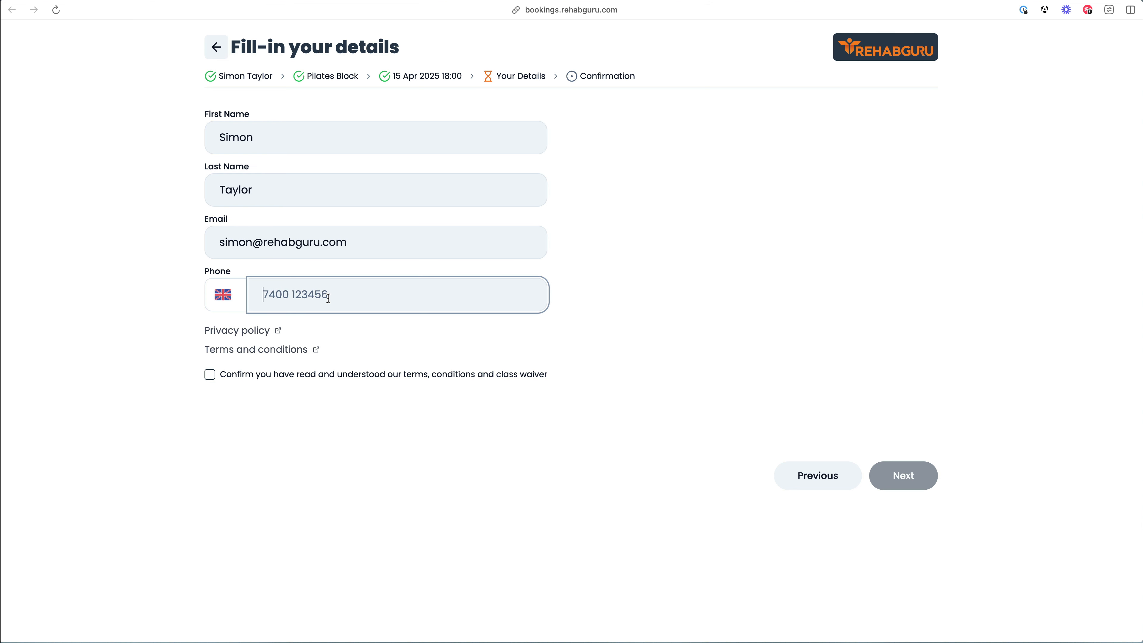
{"action": "type", "text": "7894 56"}
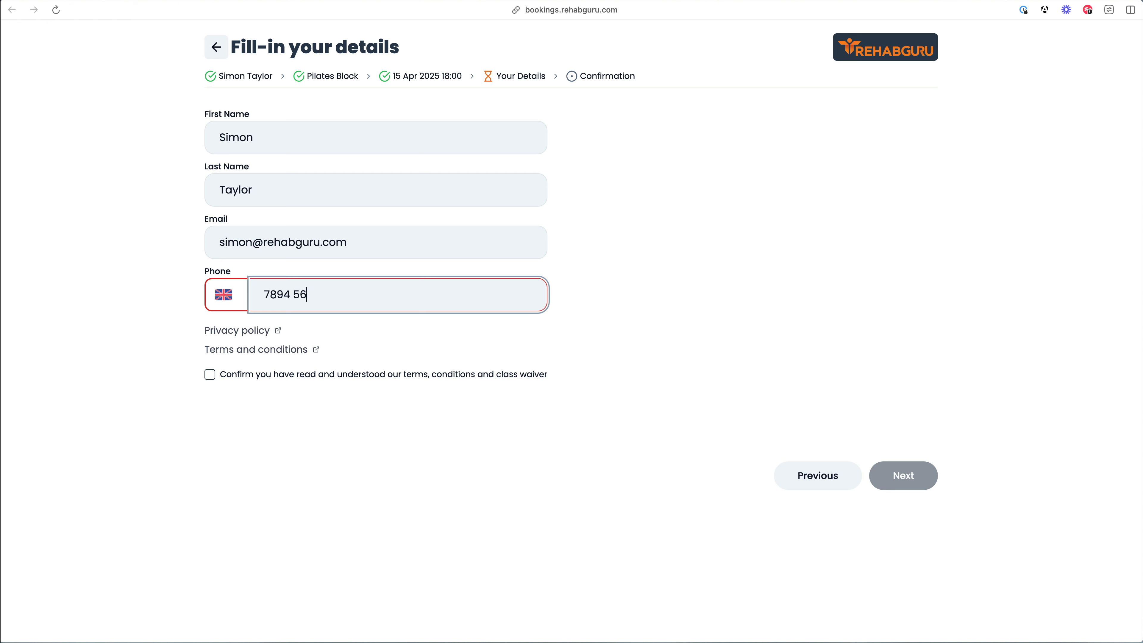
{"action": "type", "text": "112233"}
{"action": "key", "text": "BackSpace"}
{"action": "key", "text": "BackSpace"}
{"action": "key", "text": "BackSpace"}
{"action": "type", "text": "2"}
{"action": "left_click", "coordinate": [367, 381]}
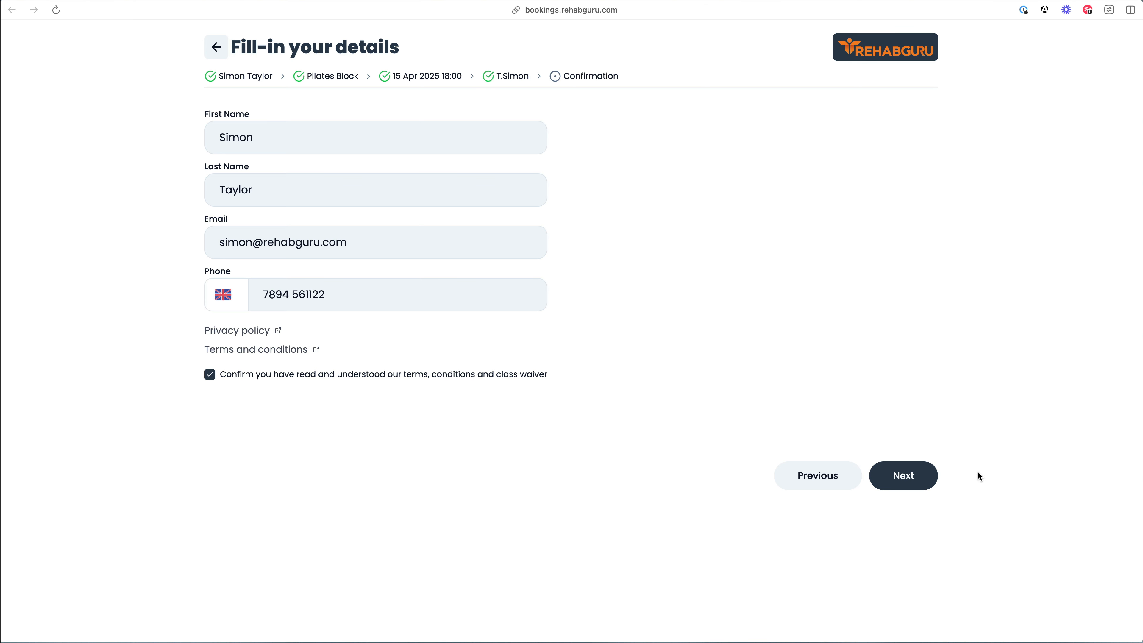
{"action": "left_click", "coordinate": [910, 480]}
Step: Enter the card details and pay £300 for the 15 Apr 2025 18:00 booking, then return to the account tab
{"action": "left_click", "coordinate": [455, 392]}
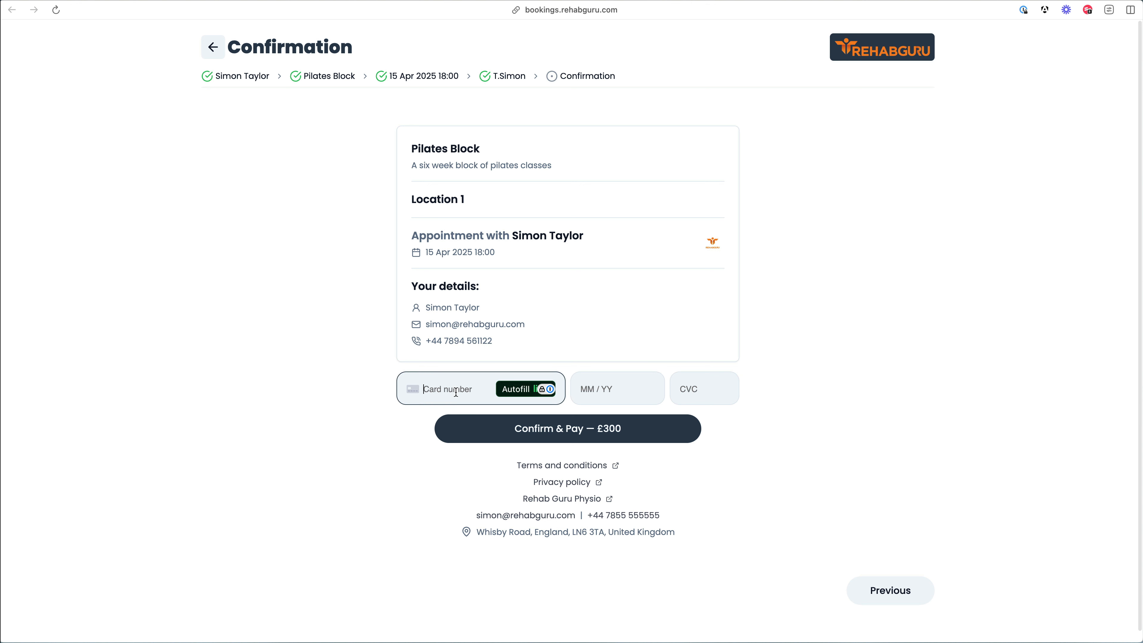
{"action": "type", "text": "42"}
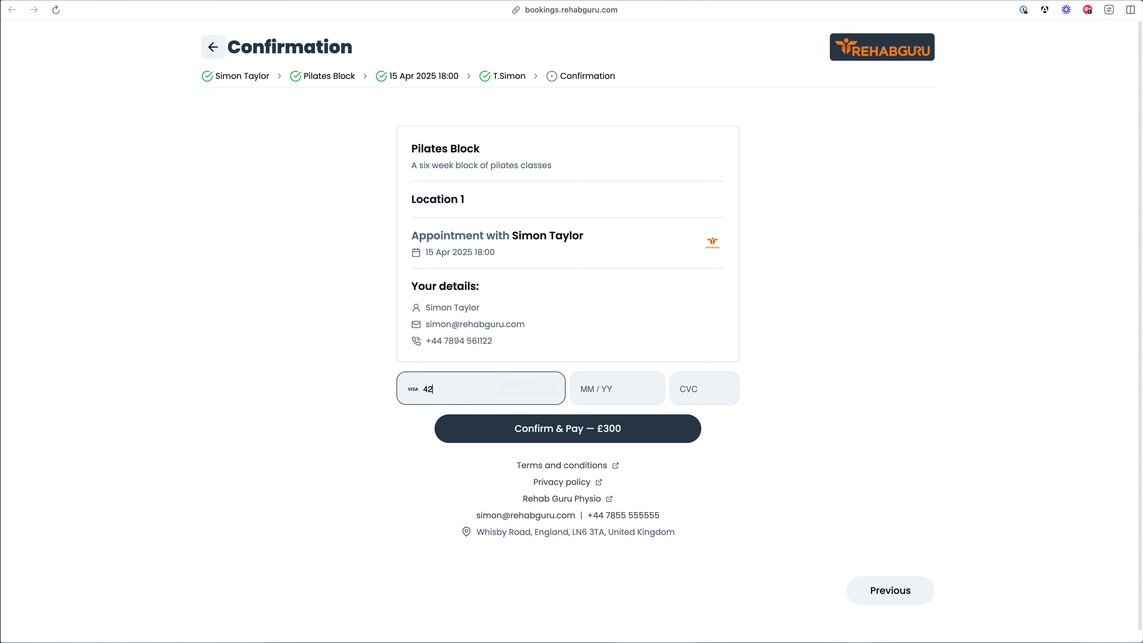
{"action": "type", "text": "42 4242 4242 42420"}
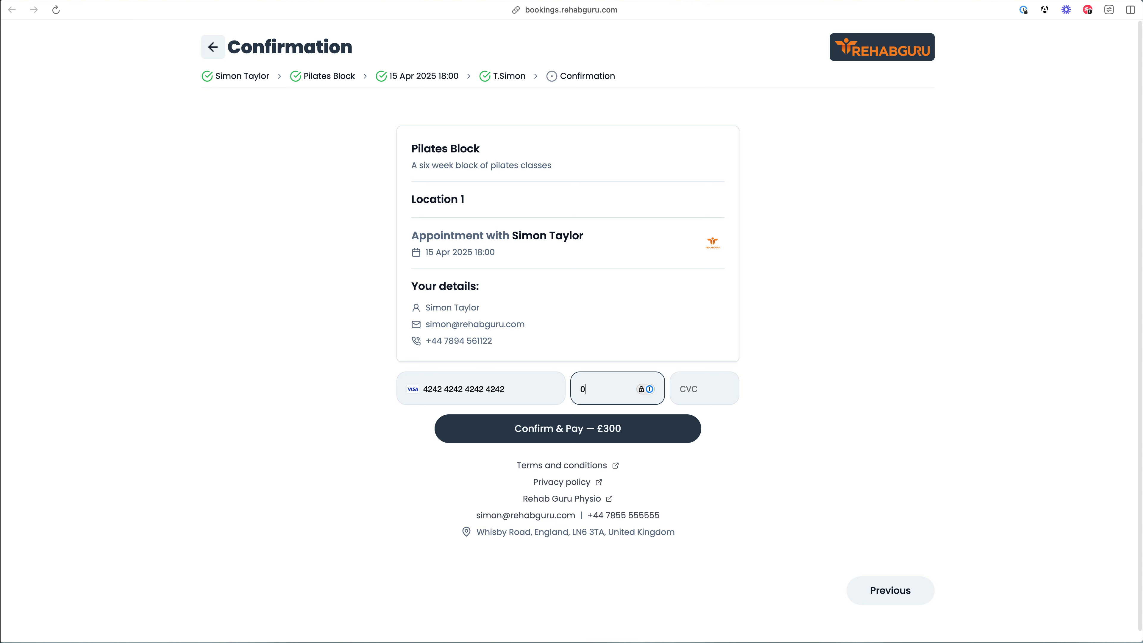
{"action": "type", "text": "255555"}
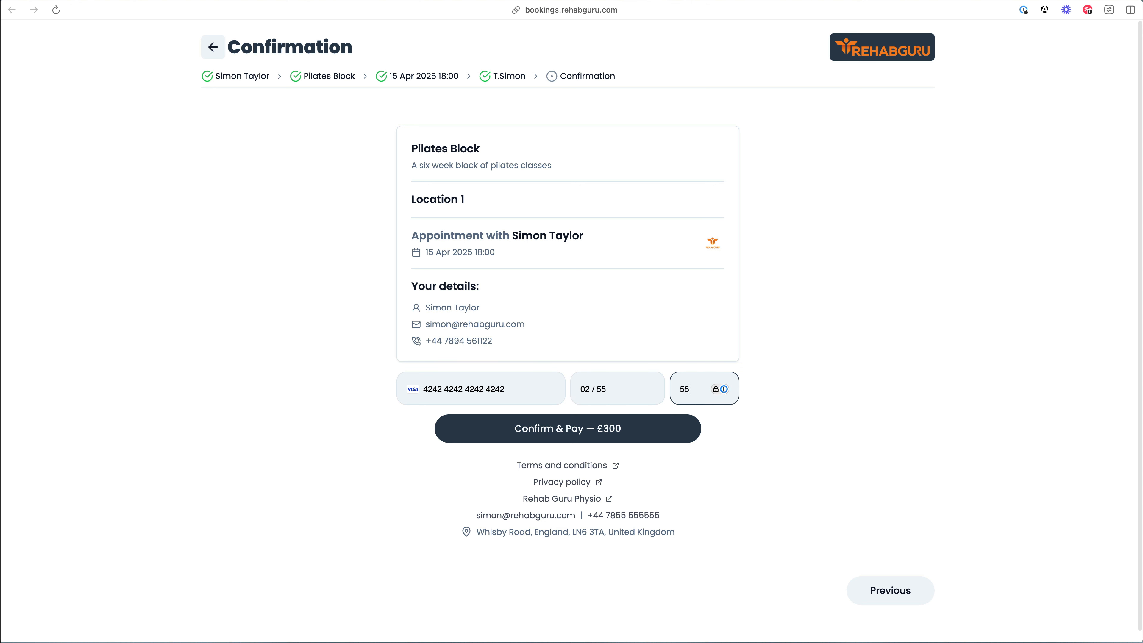
{"action": "left_click", "coordinate": [650, 428]}
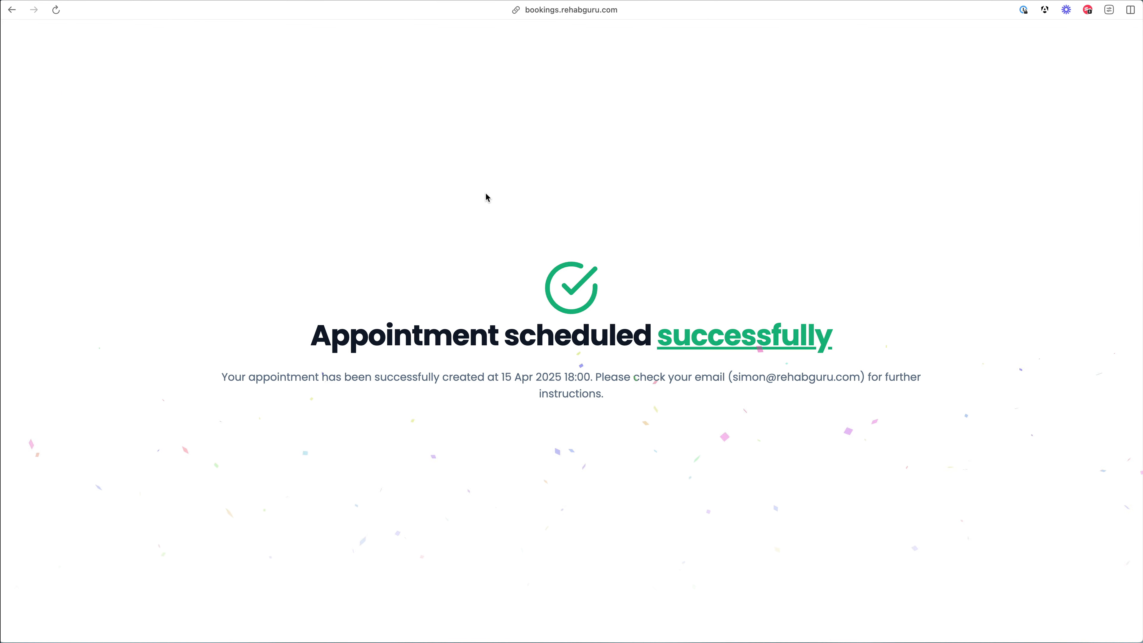
{"action": "key", "text": "ctrl+Tab"}
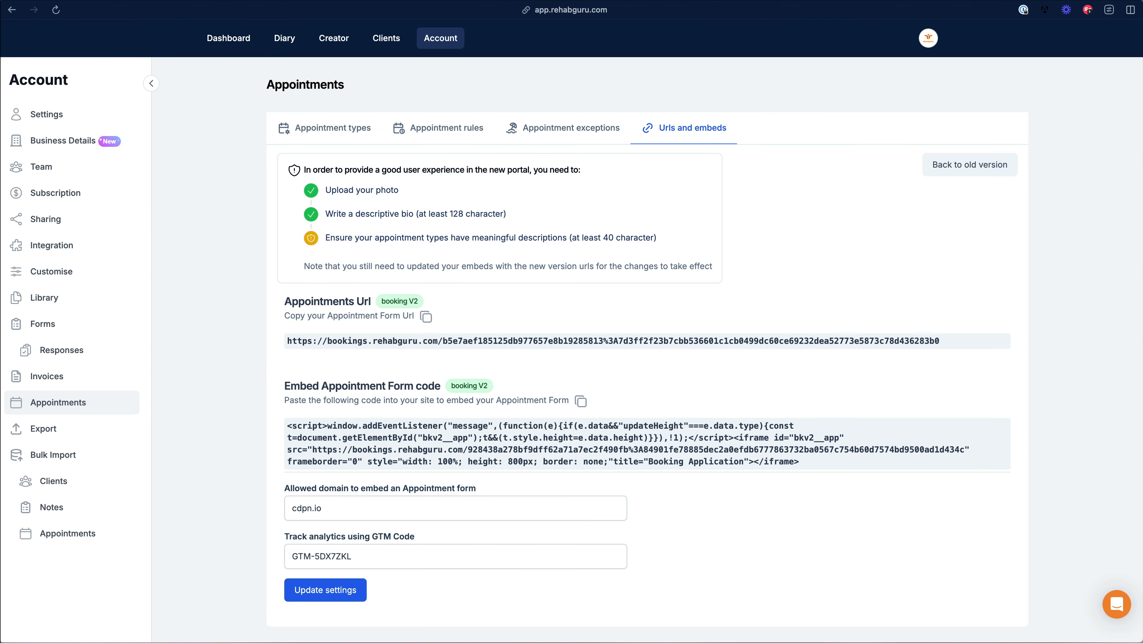
Step: Open the Tuesday 15 Apr Pilates Block in the Apr 14–20 diary week and review its participants
{"action": "left_click", "coordinate": [287, 43]}
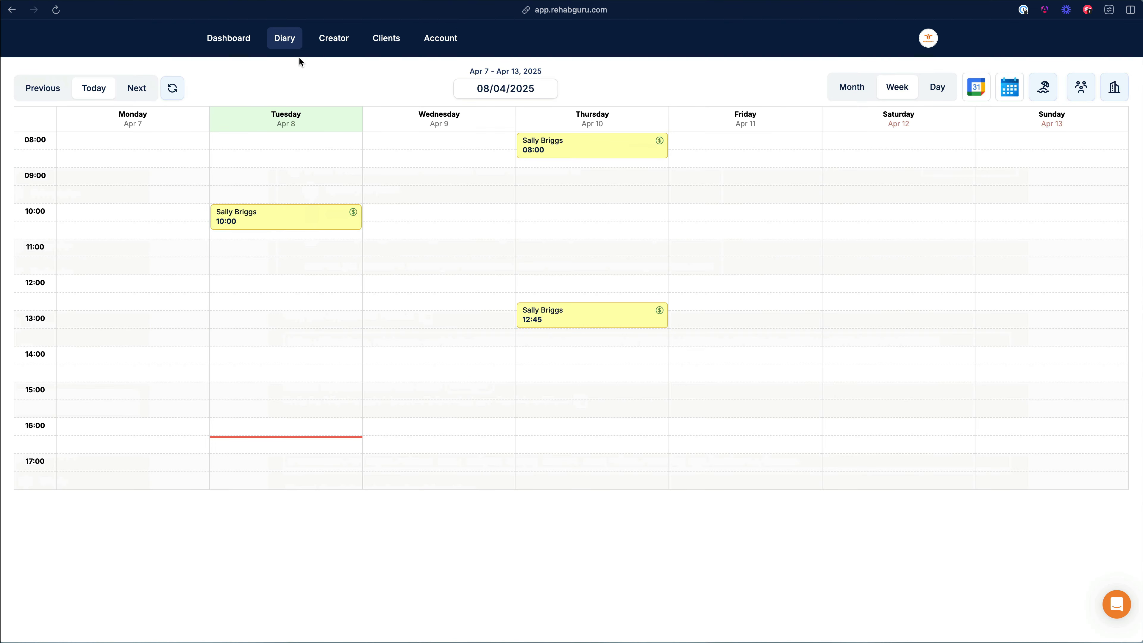
{"action": "left_click", "coordinate": [136, 88]}
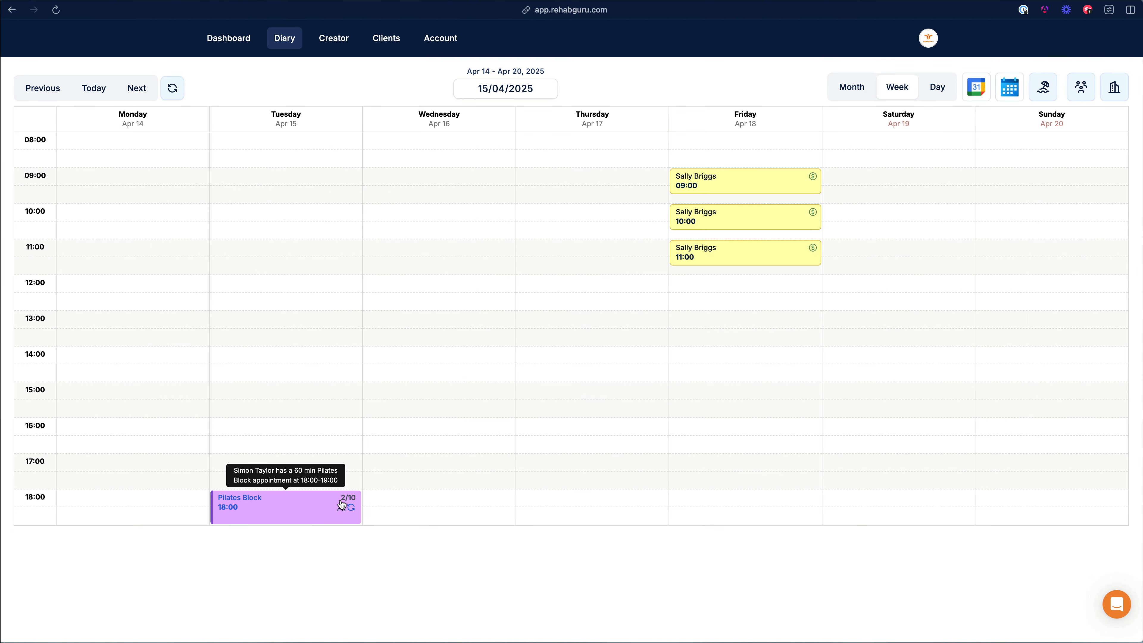
{"action": "left_click", "coordinate": [328, 509]}
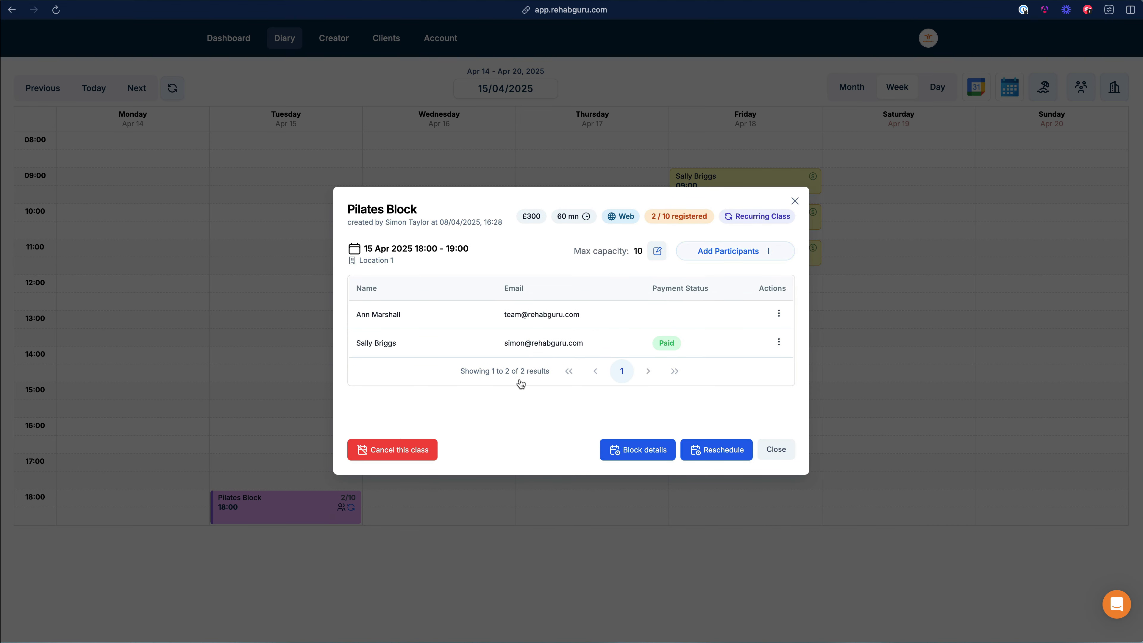
{"action": "left_click_drag", "start_coordinate": [355, 345], "coordinate": [411, 350]}
{"action": "left_click", "coordinate": [412, 349]}
{"action": "mouse_move", "coordinate": [669, 350]}
{"action": "left_click_drag", "start_coordinate": [678, 349], "coordinate": [654, 347]}
Step: Check Add Participants and the capacity edit without changes, keeping capacity at 10, then open Clients
{"action": "left_click", "coordinate": [738, 255]}
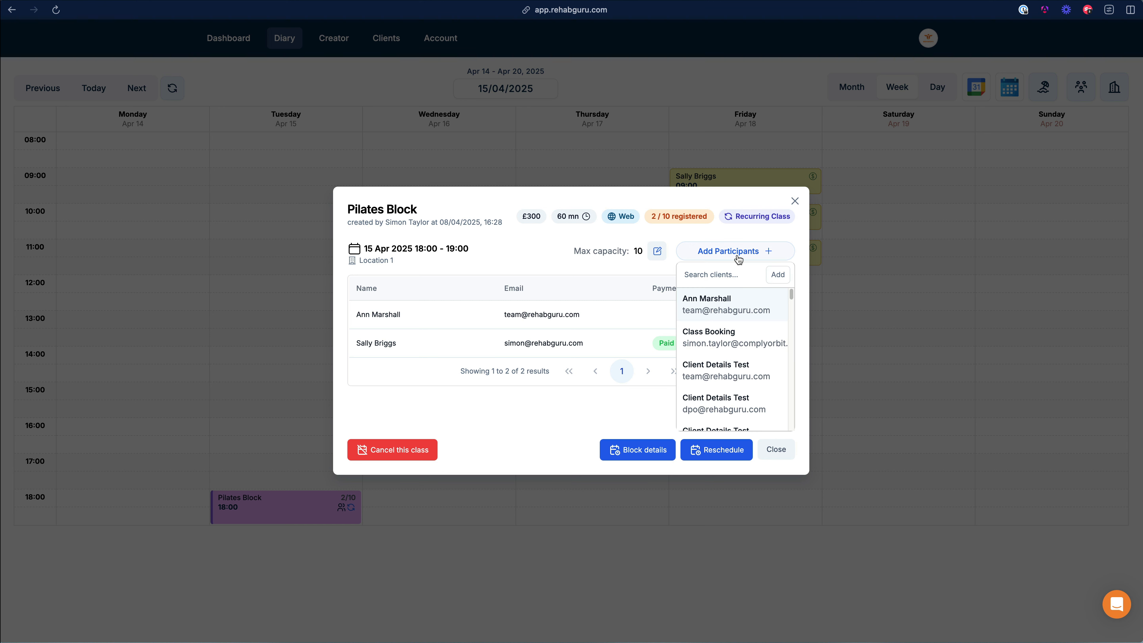
{"action": "left_click", "coordinate": [599, 255]}
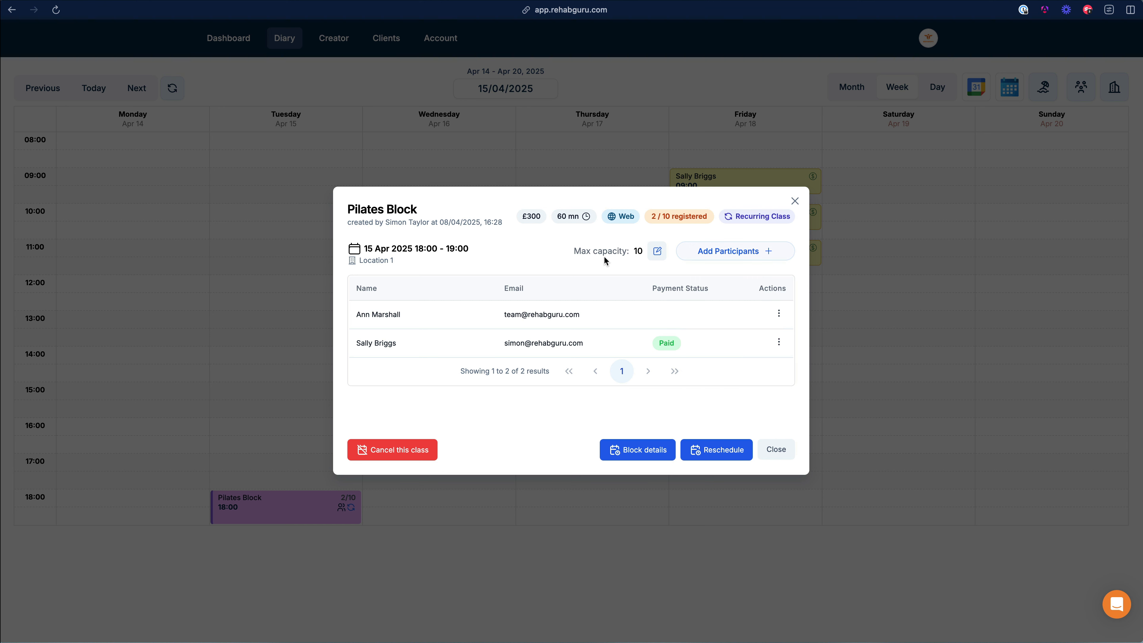
{"action": "left_click", "coordinate": [656, 251]}
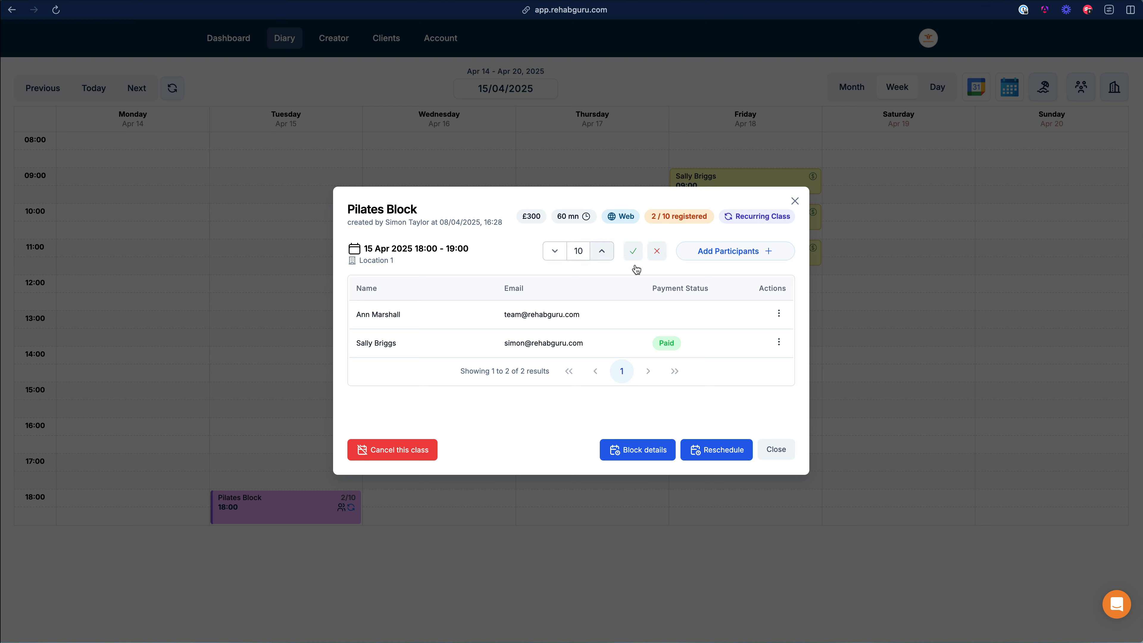
{"action": "left_click", "coordinate": [655, 252]}
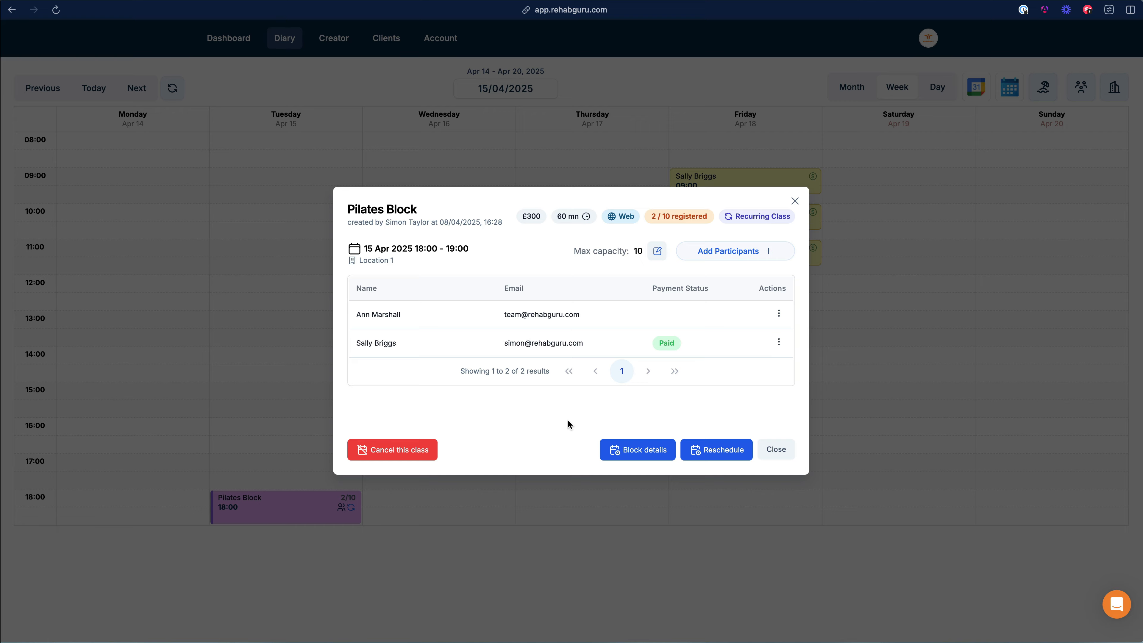
{"action": "left_click", "coordinate": [770, 447]}
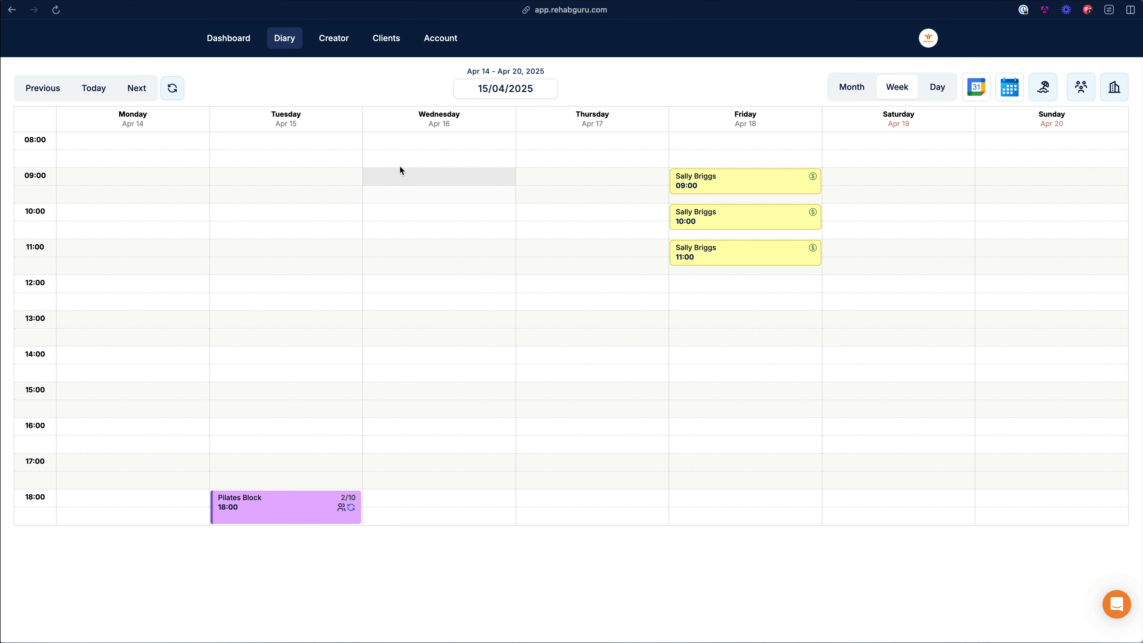
{"action": "left_click", "coordinate": [391, 43]}
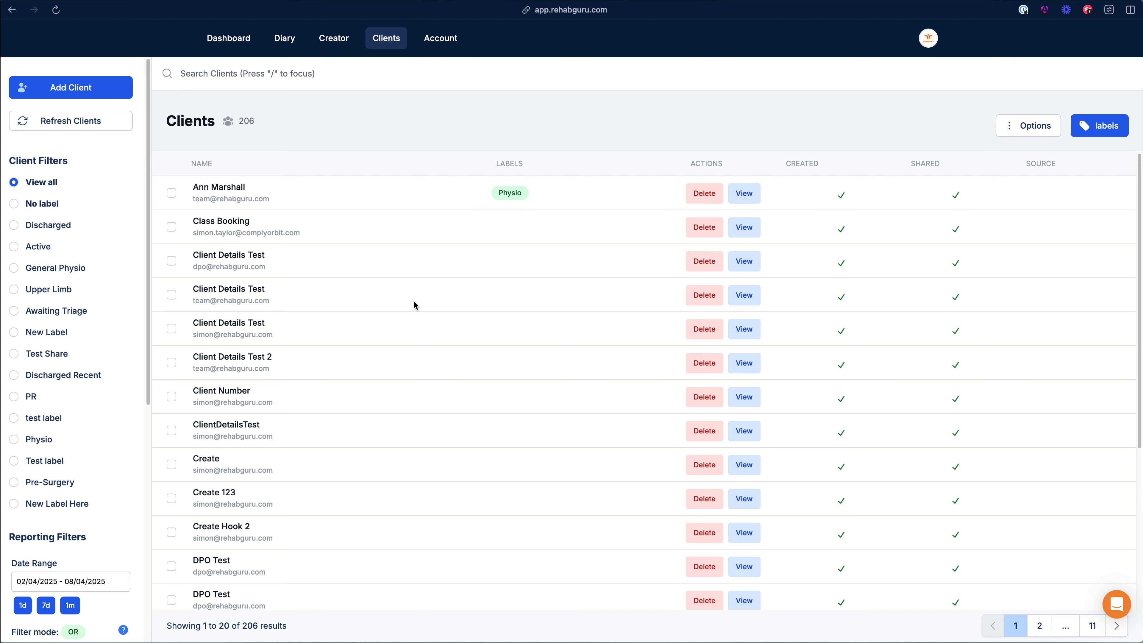
Step: Open the Class Booking client's Appointments list and bring up its Actions booking options
{"action": "left_click", "coordinate": [743, 228]}
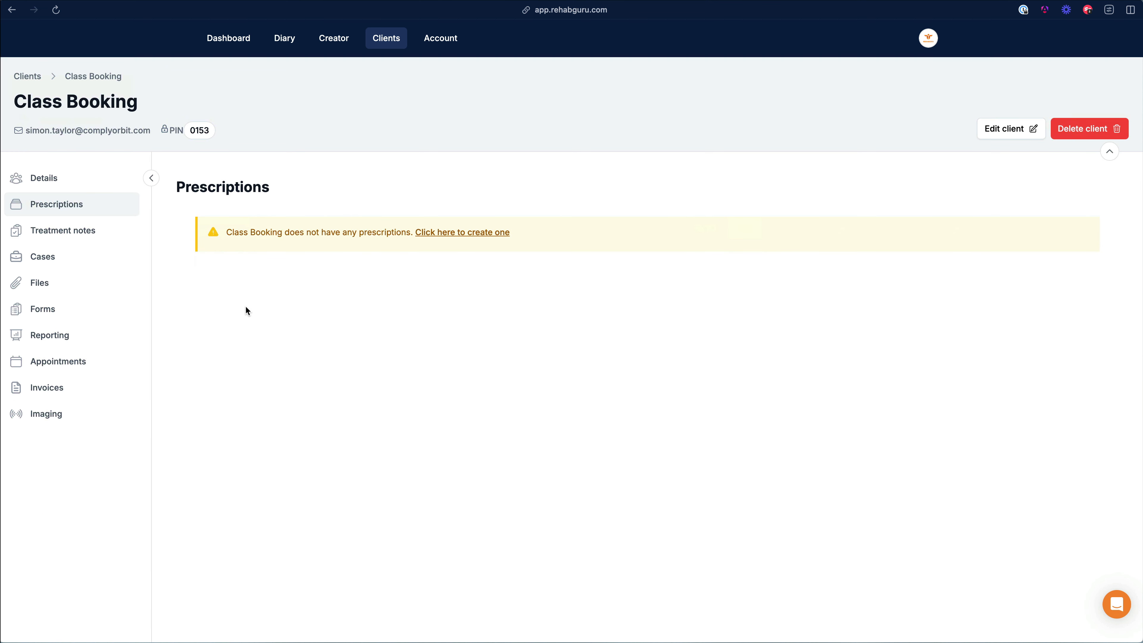
{"action": "left_click", "coordinate": [80, 365]}
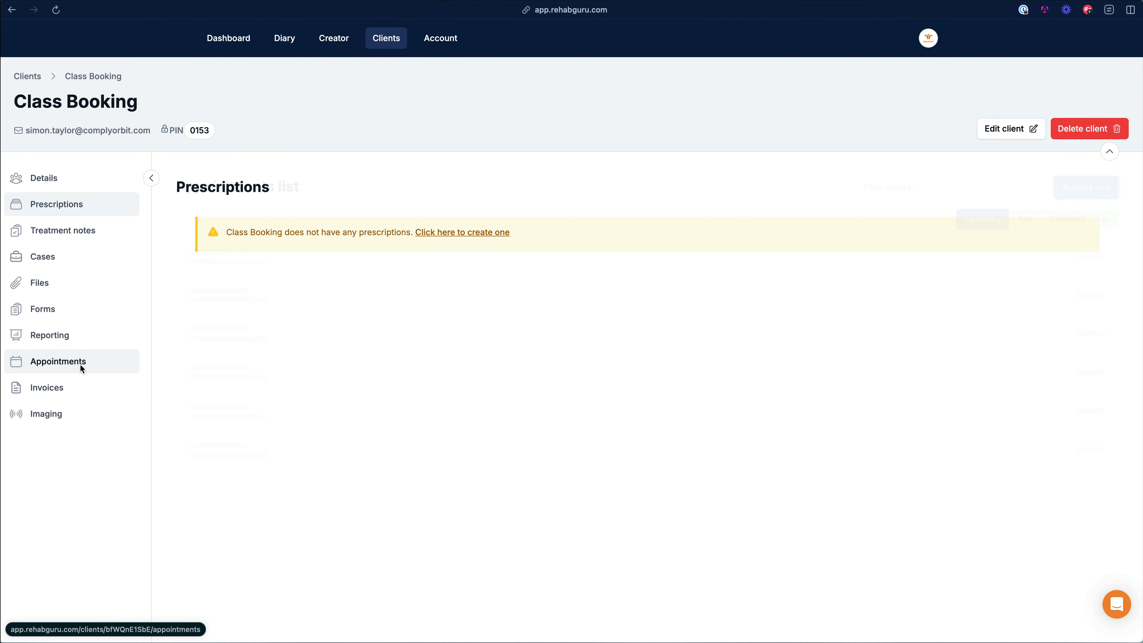
{"action": "left_click", "coordinate": [1108, 192]}
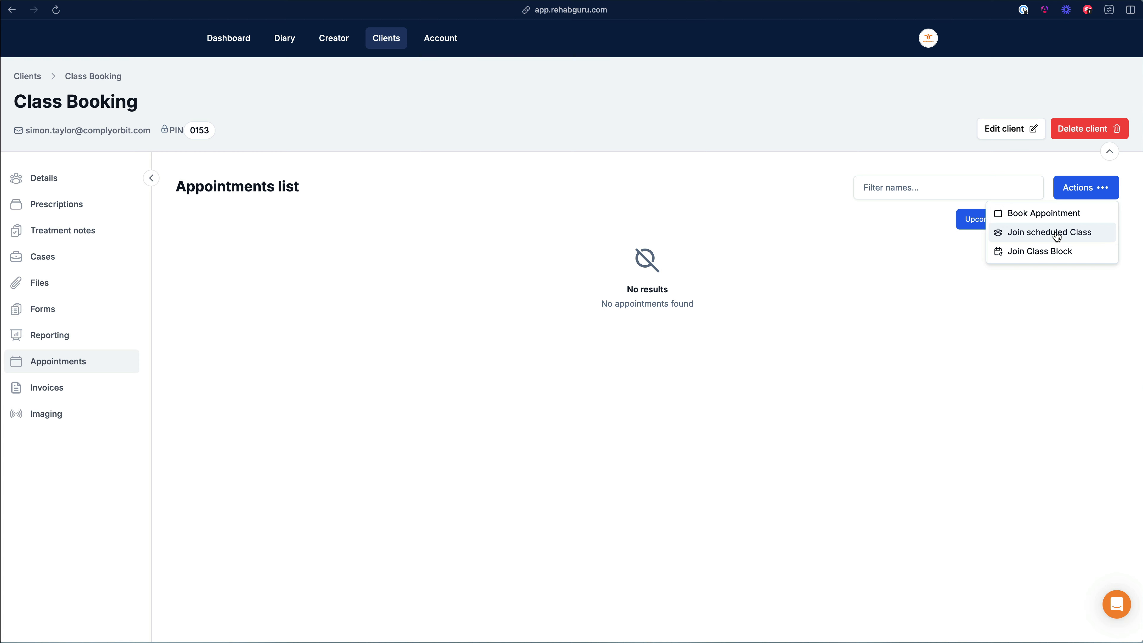
Step: Choose Join Class Block for Pilates Block and expand its list of six classes
{"action": "left_click", "coordinate": [1041, 252]}
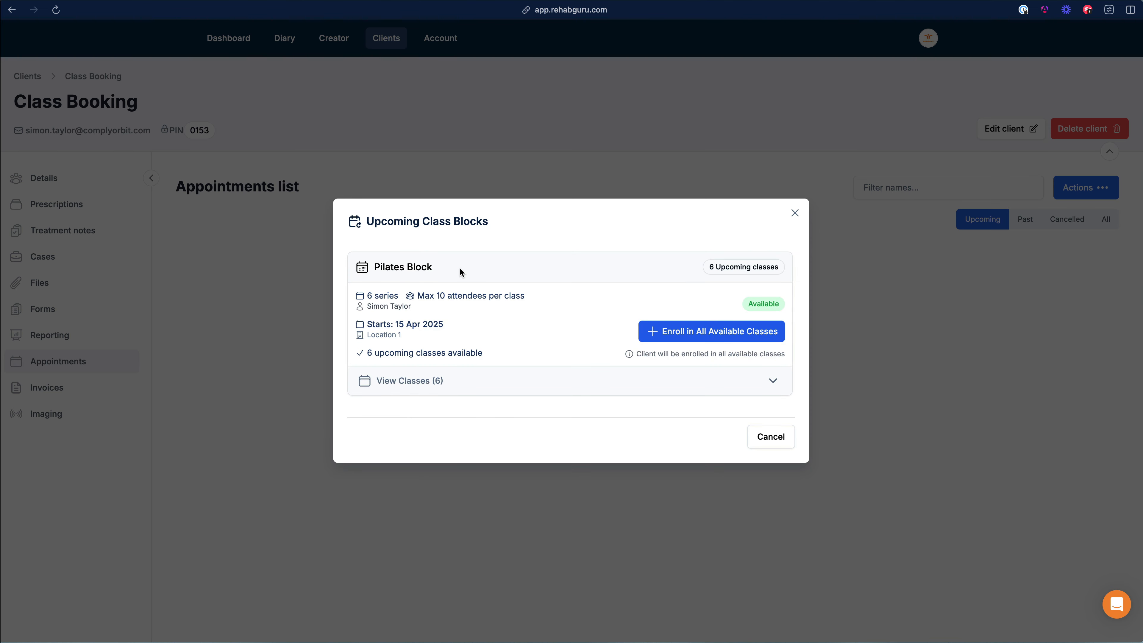
{"action": "left_click_drag", "start_coordinate": [398, 266], "coordinate": [446, 291]}
{"action": "left_click", "coordinate": [474, 256]}
{"action": "left_click", "coordinate": [633, 386]}
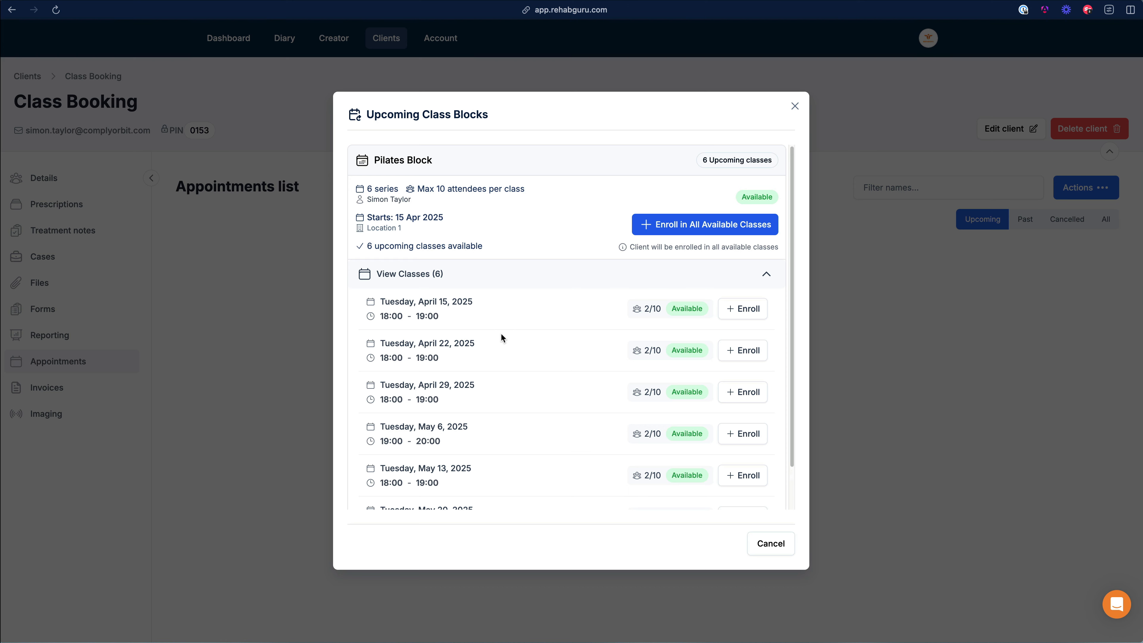
{"action": "scroll", "coordinate": [454, 302], "scroll_direction": "down", "scroll_amount": 3}
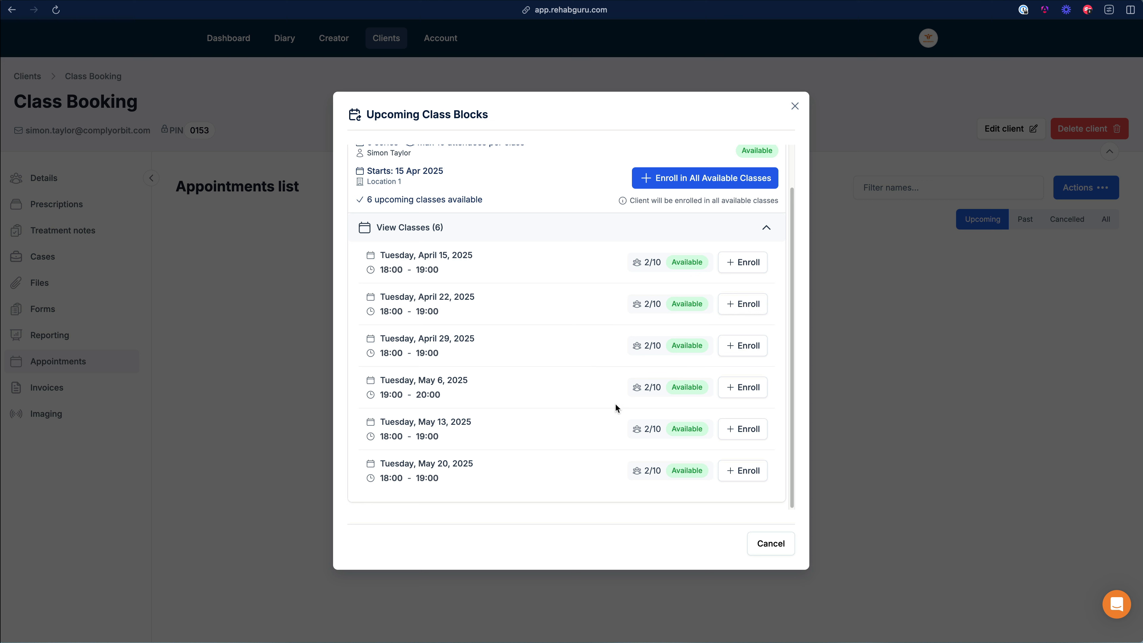
{"action": "left_click_drag", "start_coordinate": [407, 394], "coordinate": [383, 394]}
{"action": "left_click", "coordinate": [469, 383]}
{"action": "left_click", "coordinate": [475, 394]}
{"action": "scroll", "coordinate": [537, 386], "scroll_direction": "up", "scroll_amount": 2}
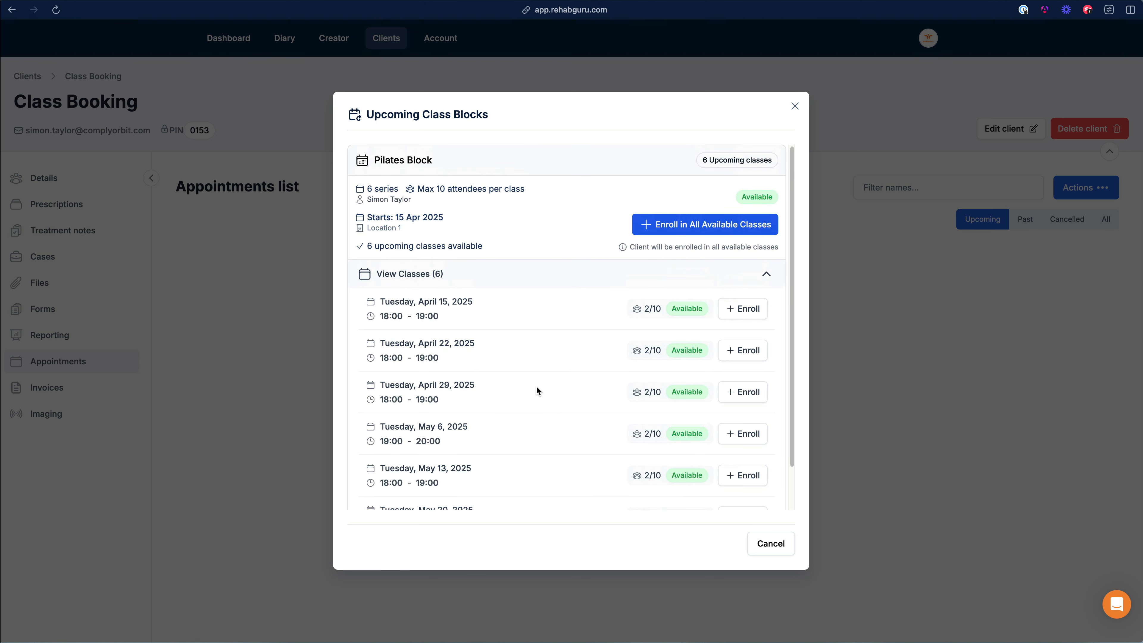
{"action": "scroll", "coordinate": [537, 389], "scroll_direction": "down", "scroll_amount": 2}
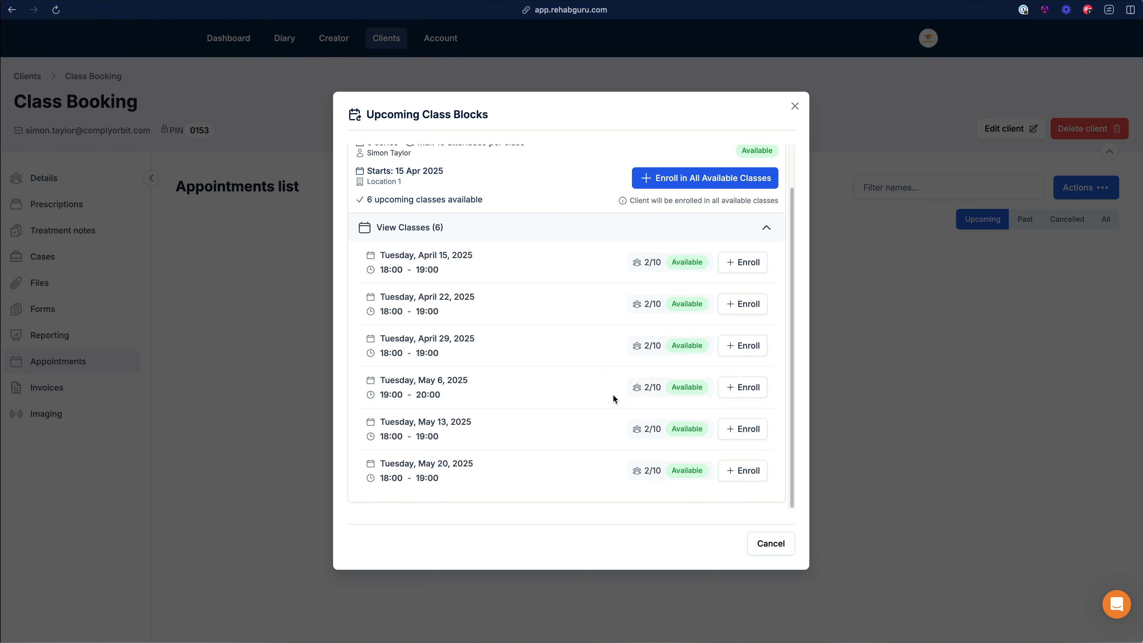
{"action": "scroll", "coordinate": [567, 327], "scroll_direction": "up", "scroll_amount": 2}
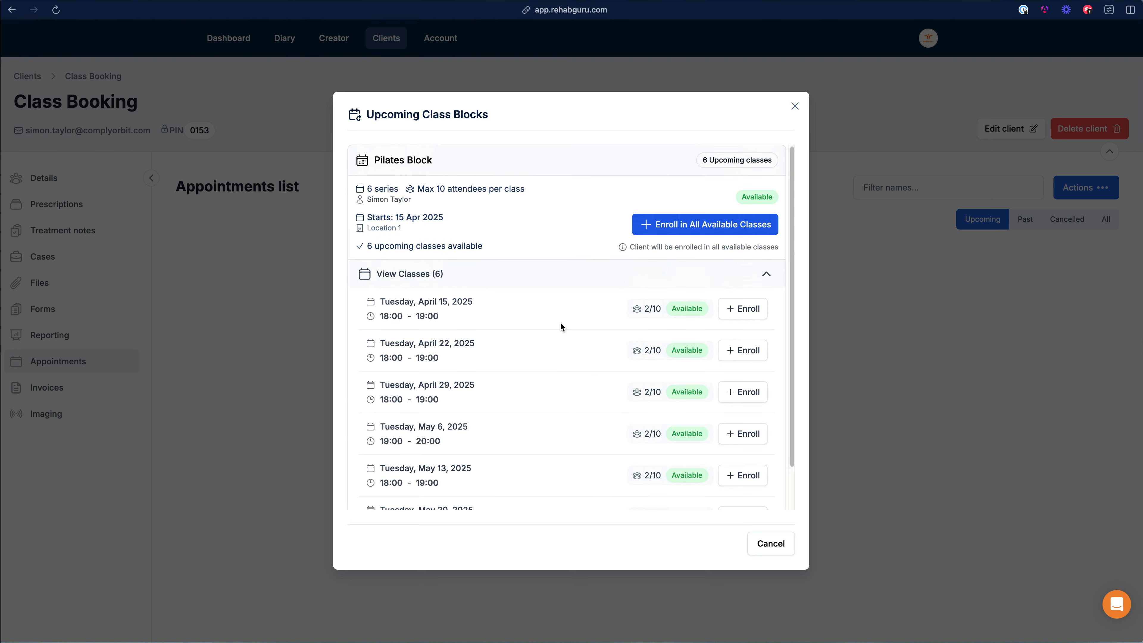
Step: Enroll the client in all available Pilates Block classes, confirm, and return to the diary
{"action": "left_click", "coordinate": [706, 224]}
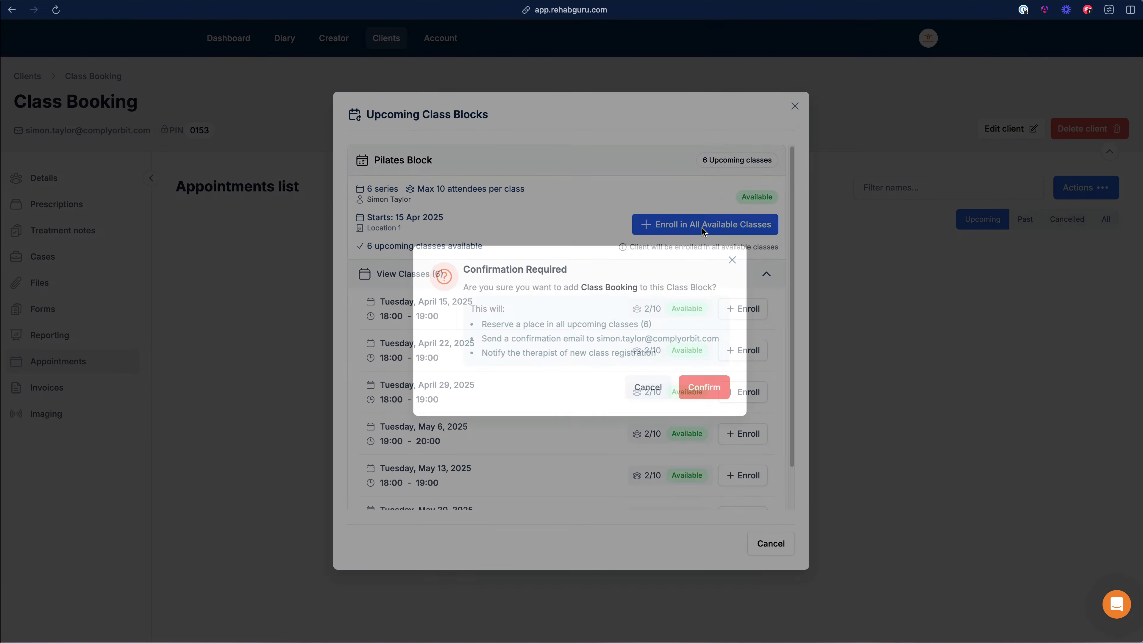
{"action": "left_click", "coordinate": [701, 389]}
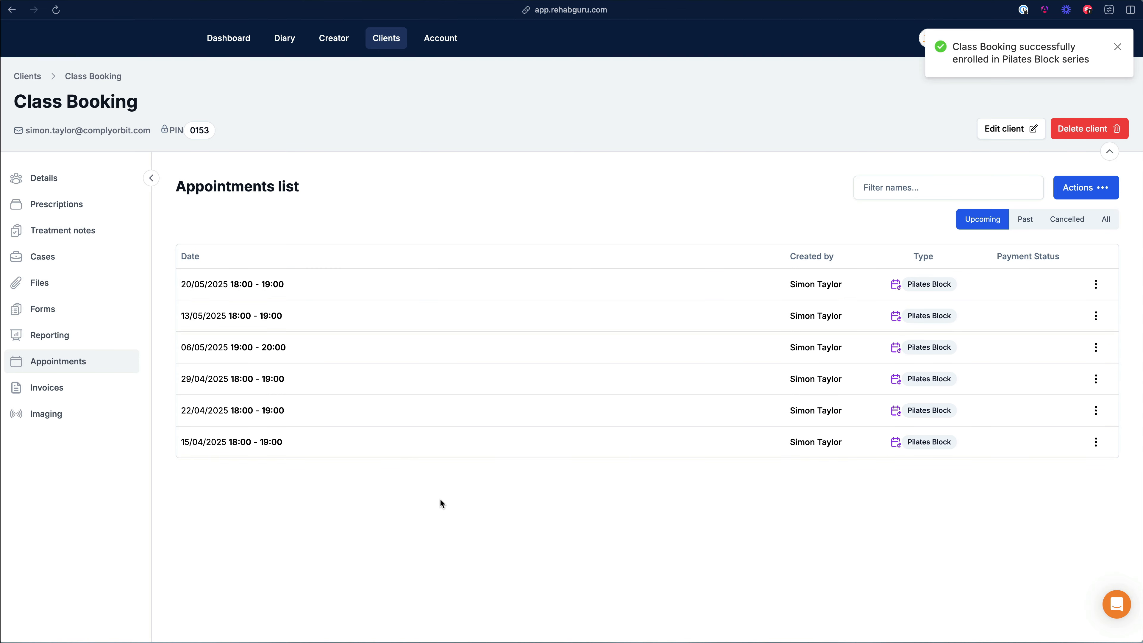
{"action": "left_click", "coordinate": [285, 40]}
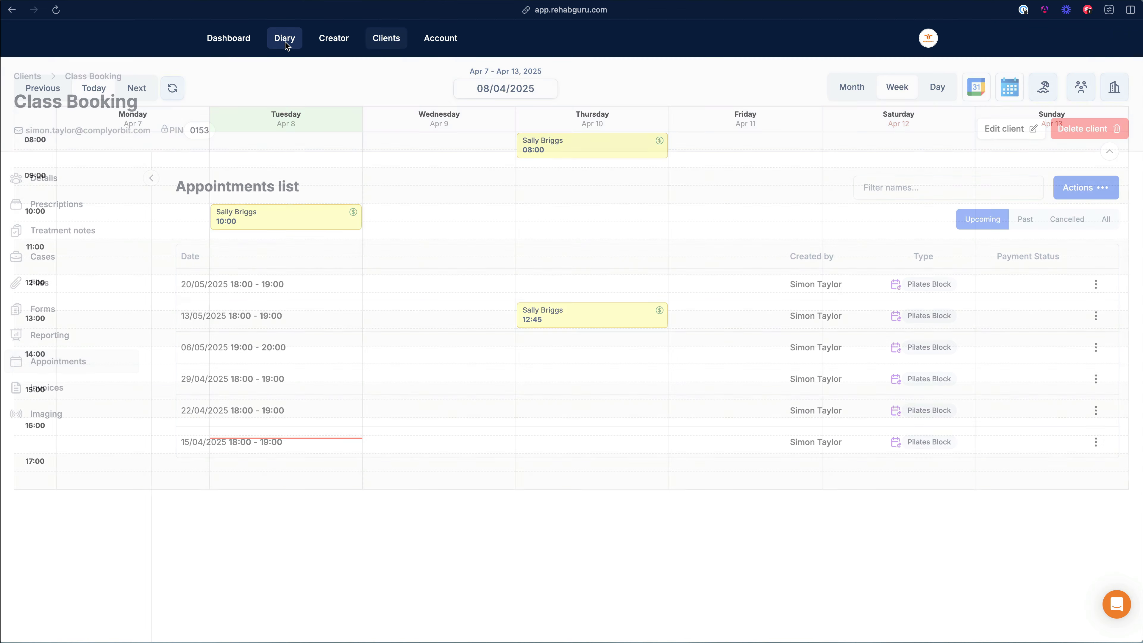
Step: Verify the Tuesday 15 Apr Pilates Block shows 3/10 including Class Booking, then open Account Settings
{"action": "left_click", "coordinate": [137, 88]}
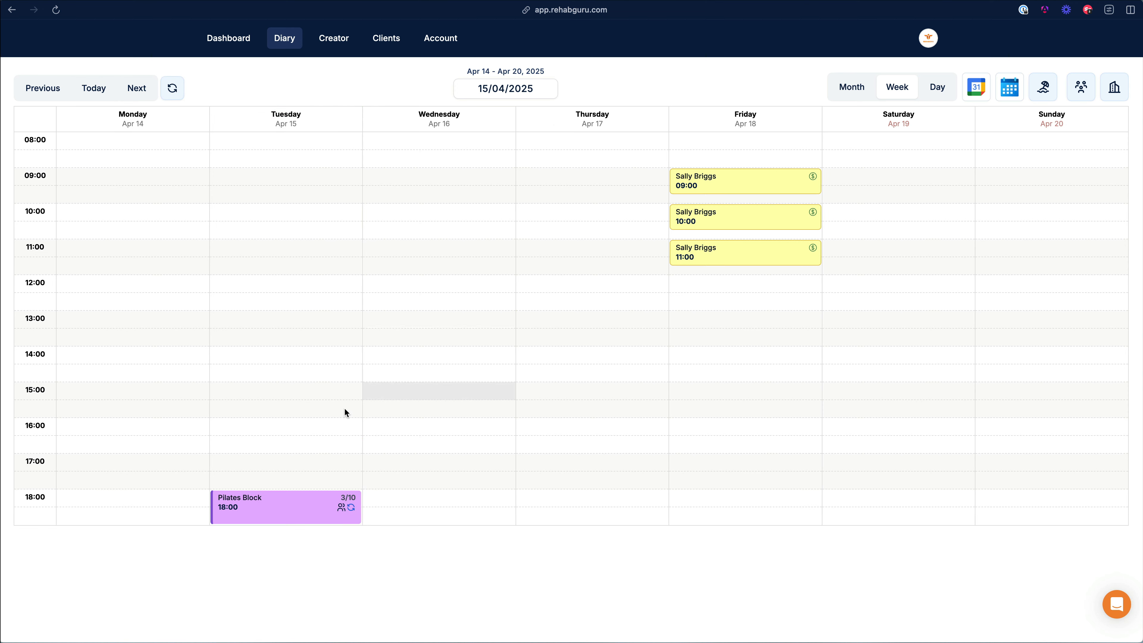
{"action": "left_click", "coordinate": [302, 500]}
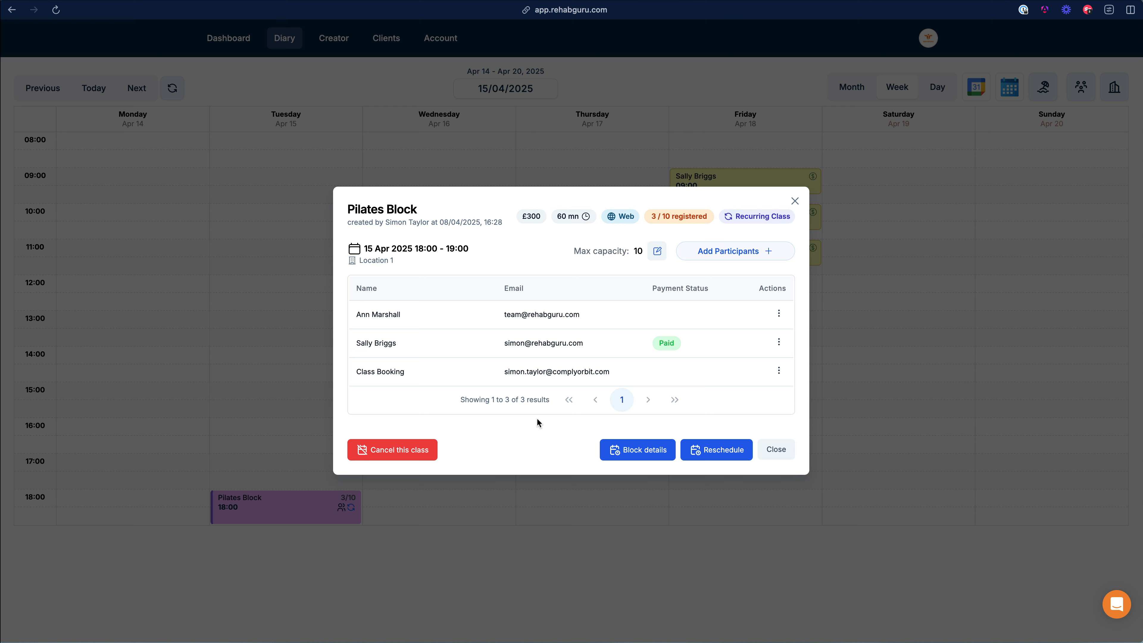
{"action": "left_click", "coordinate": [778, 454]}
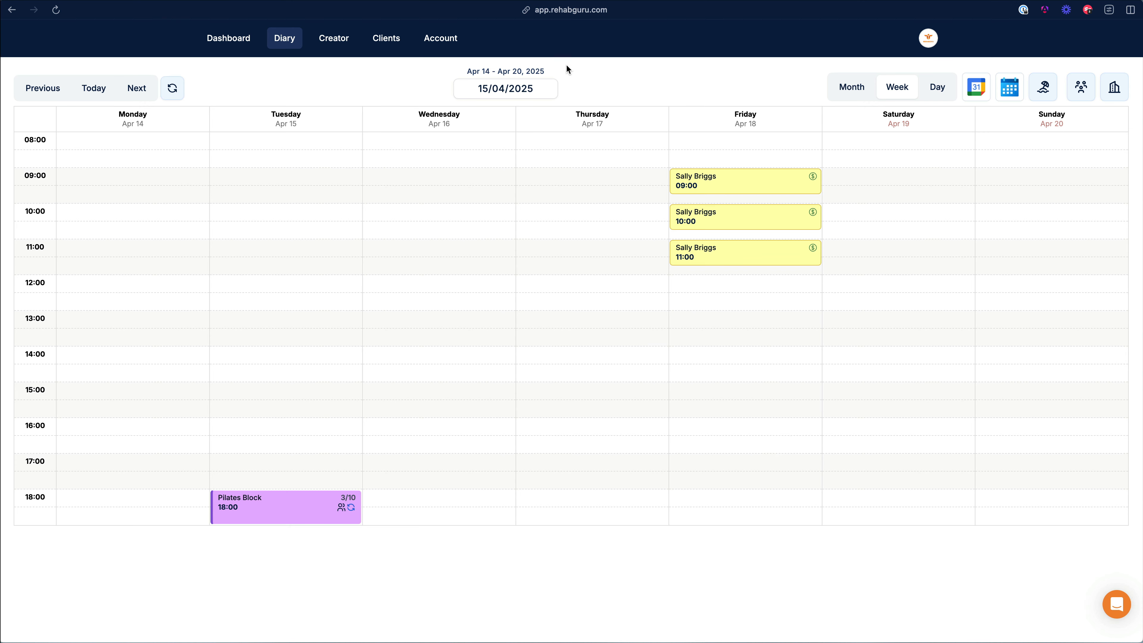
{"action": "left_click", "coordinate": [440, 40]}
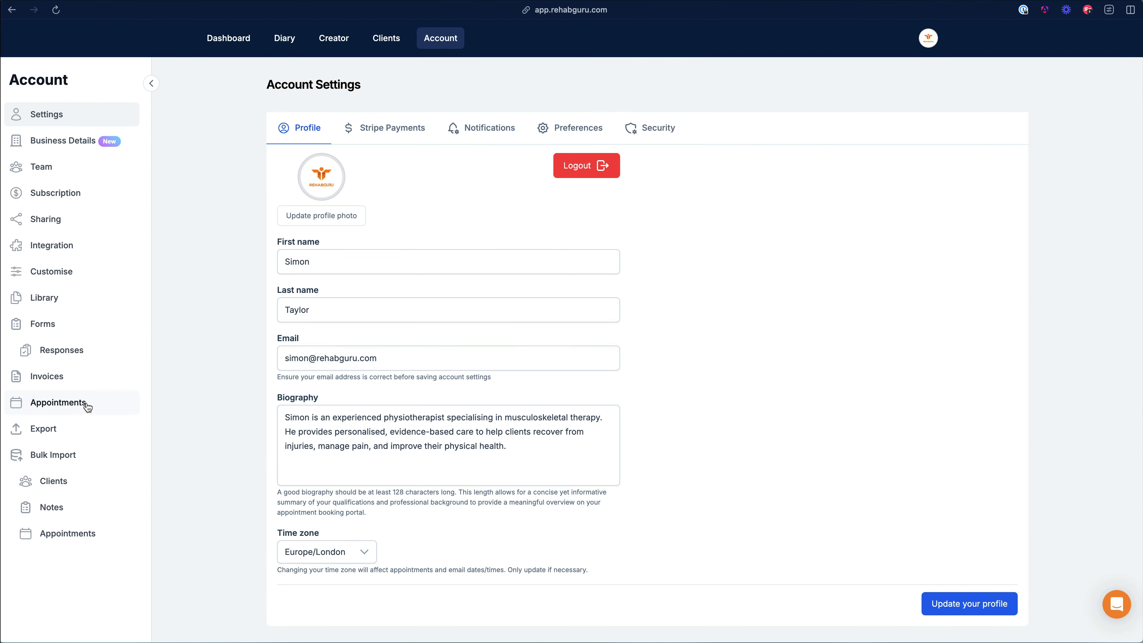
Step: Create a new Class Block appointment type with maximum participants set to 1
{"action": "left_click", "coordinate": [85, 404]}
{"action": "left_click", "coordinate": [952, 176]}
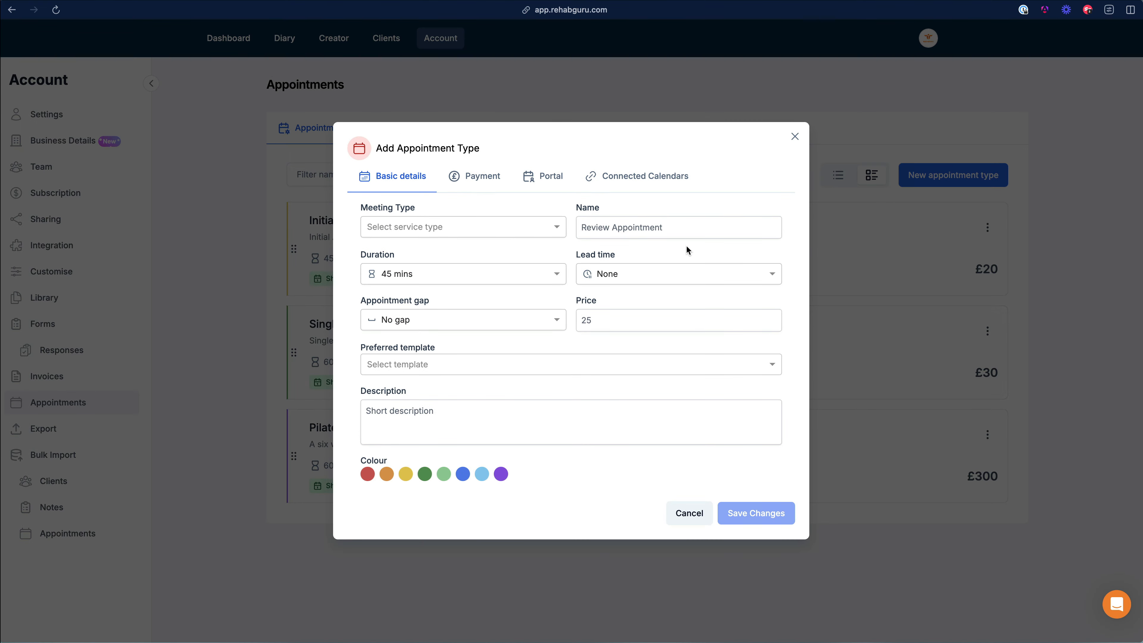
{"action": "left_click", "coordinate": [477, 227]}
{"action": "left_click", "coordinate": [441, 342]}
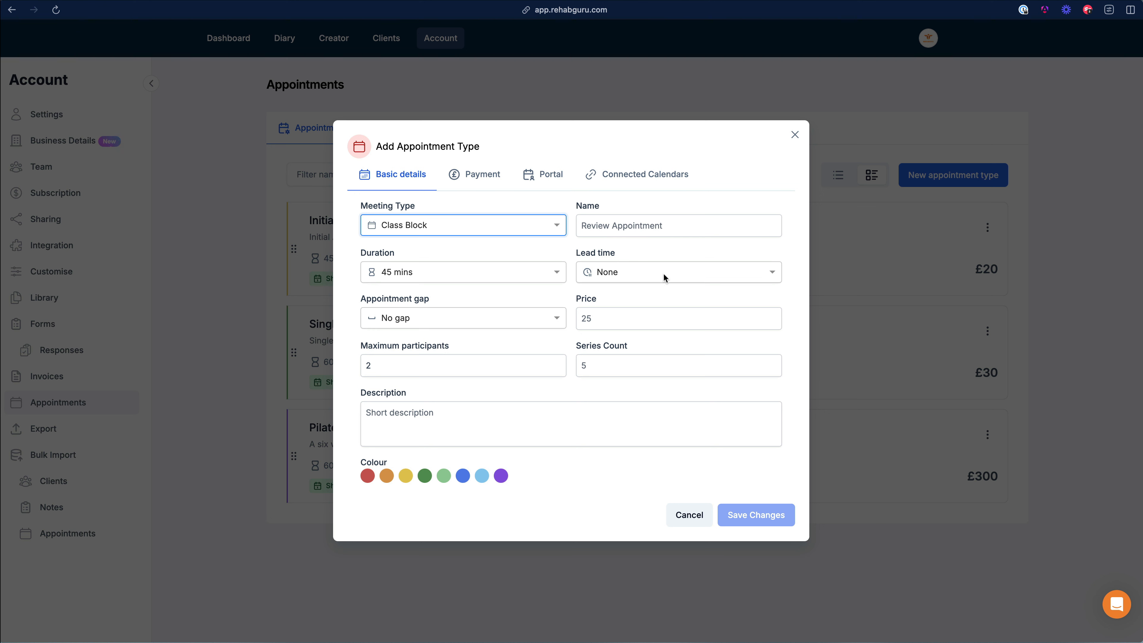
{"action": "left_click", "coordinate": [399, 368]}
{"action": "key", "text": "BackSpace"}
{"action": "type", "text": "1"}
{"action": "left_click", "coordinate": [465, 345]}
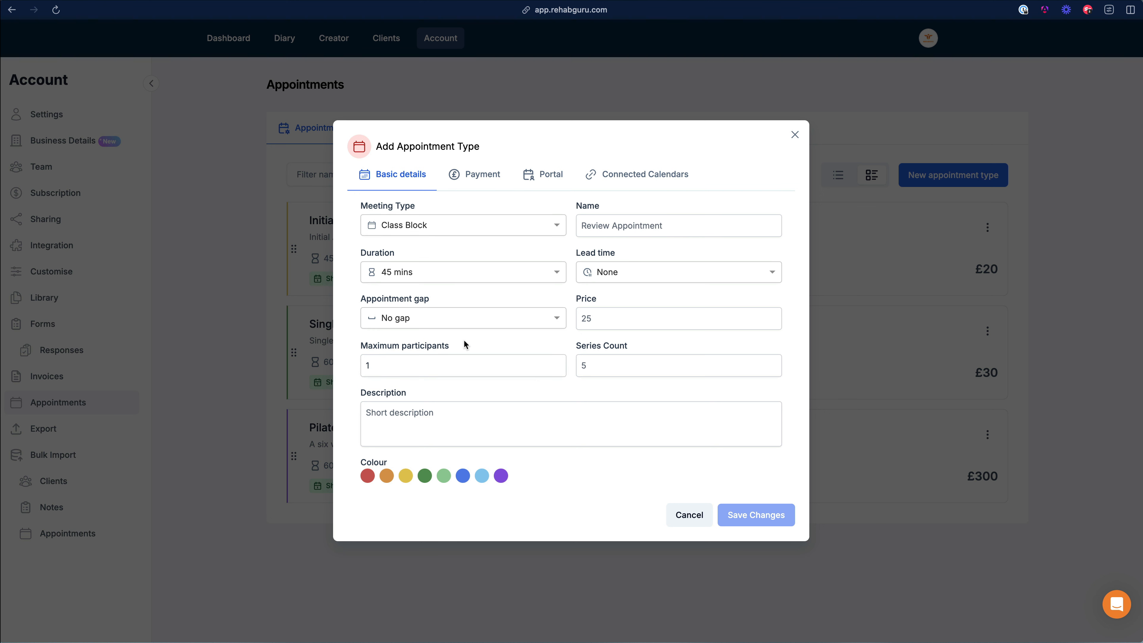
Step: Set the Series Count to 30, correcting the out-of-range 31
{"action": "left_click", "coordinate": [596, 363]}
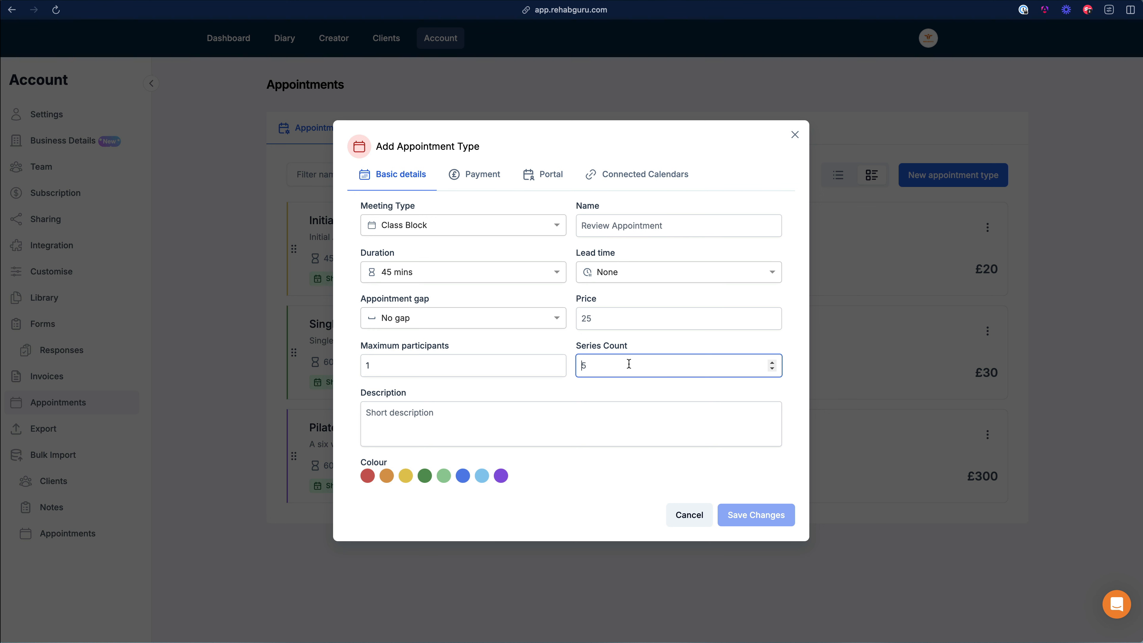
{"action": "type", "text": "25"}
{"action": "key", "text": "BackSpace"}
{"action": "key", "text": "BackSpace"}
{"action": "type", "text": "31"}
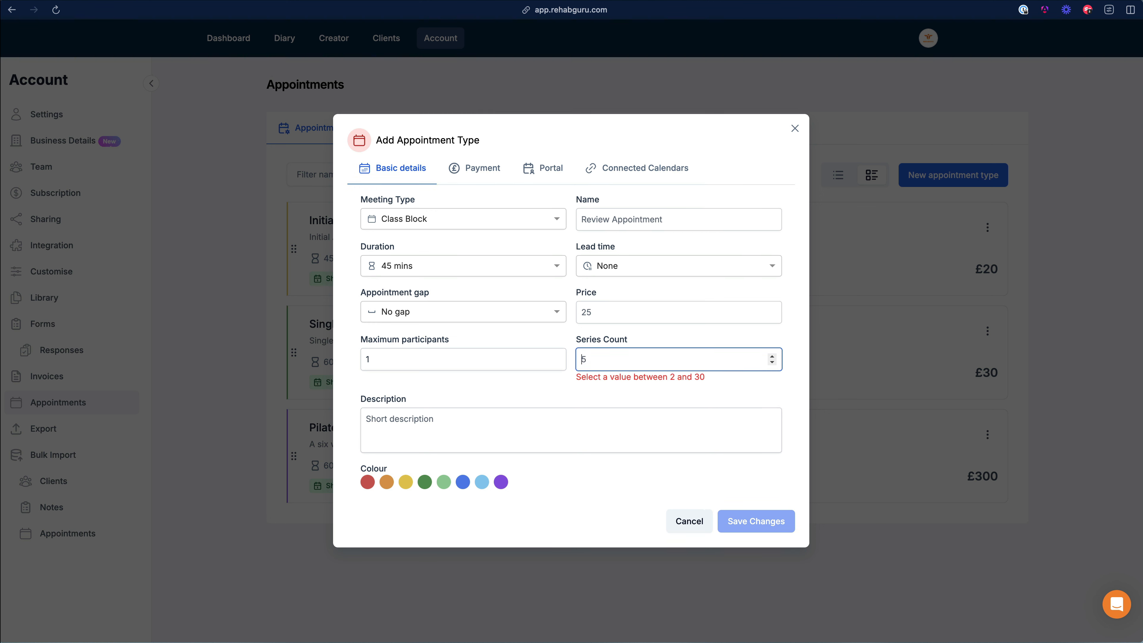
{"action": "key", "text": "BackSpace"}
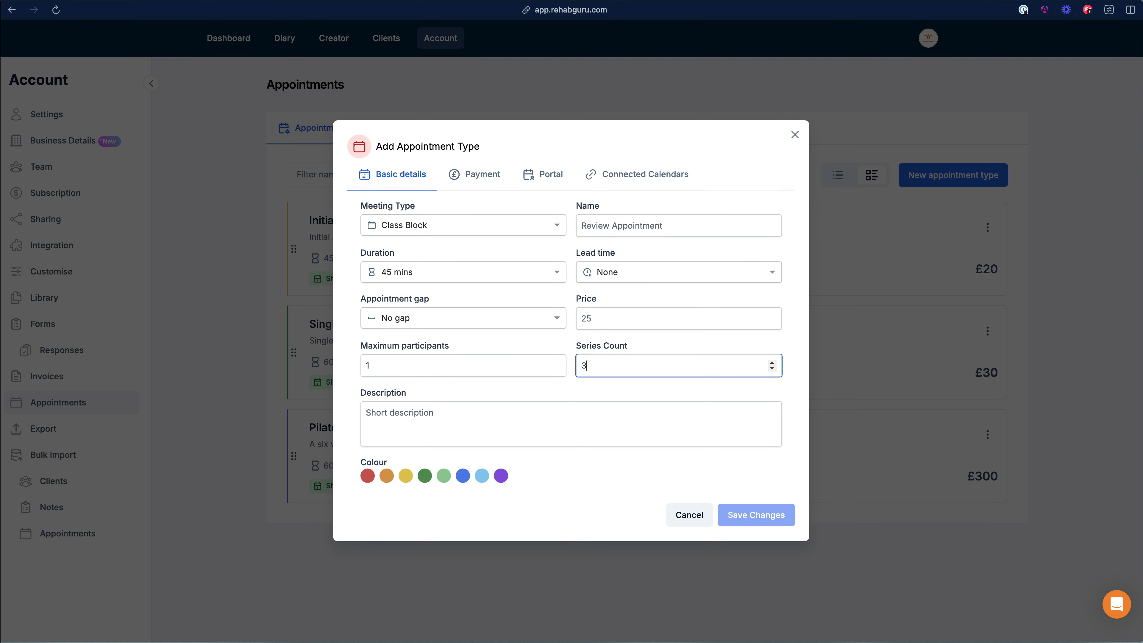
{"action": "type", "text": "0"}
{"action": "left_click", "coordinate": [619, 228]}
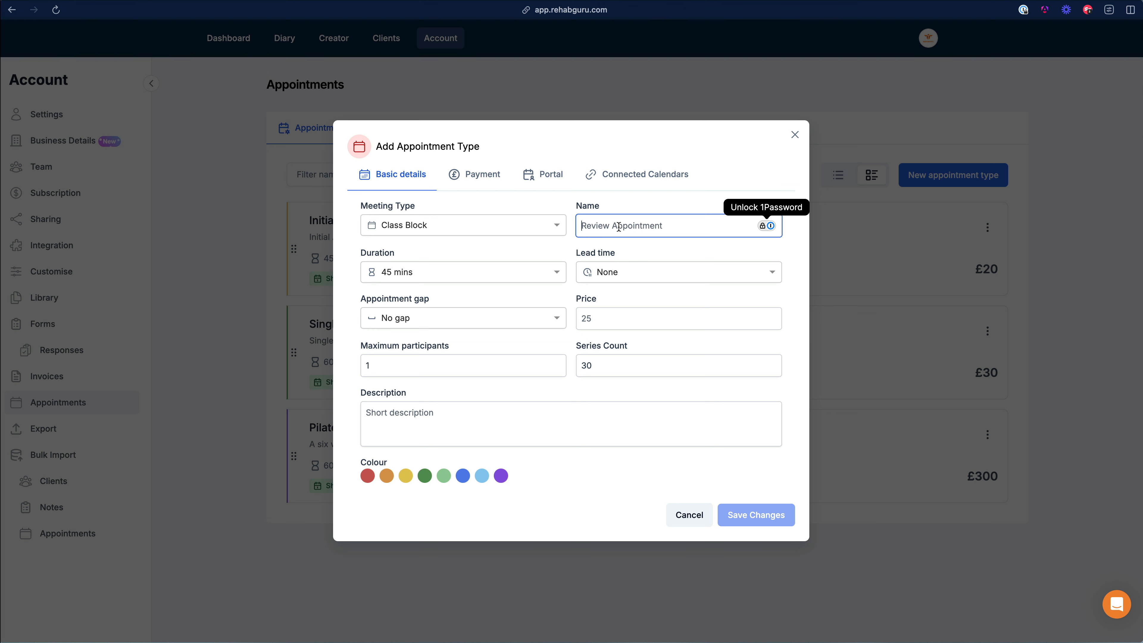
Step: Name the type 'Weekly Review' and set its price to 300
{"action": "type", "text": "W"}
{"action": "key", "text": "BackSpace"}
{"action": "type", "text": "Wee"}
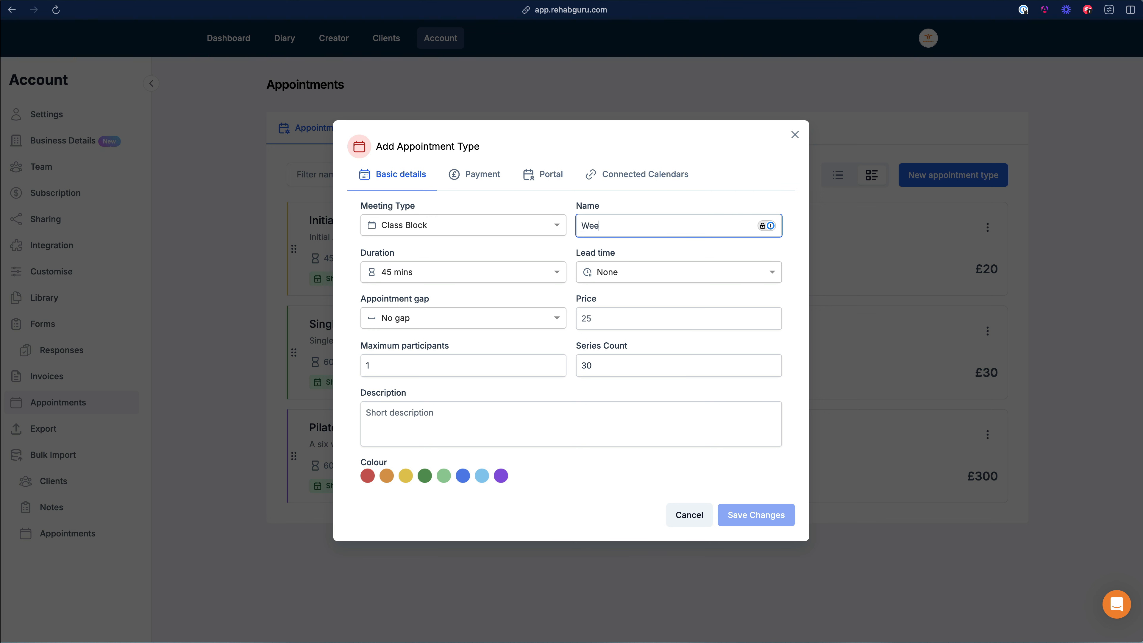
{"action": "type", "text": "kly Review"}
{"action": "left_click", "coordinate": [611, 310]}
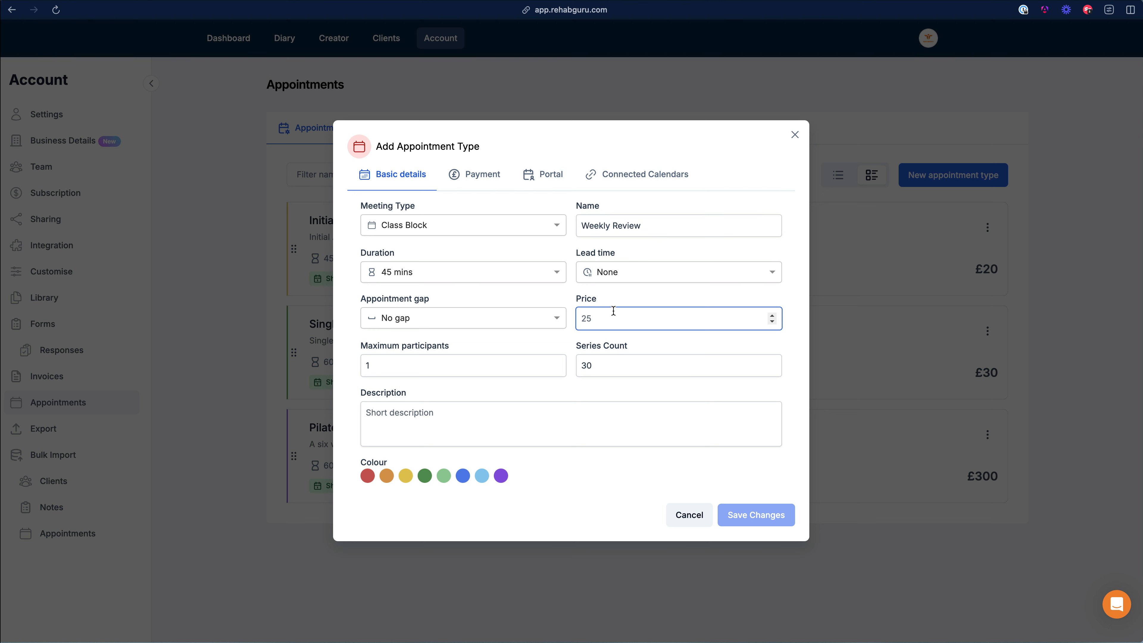
{"action": "type", "text": "300"}
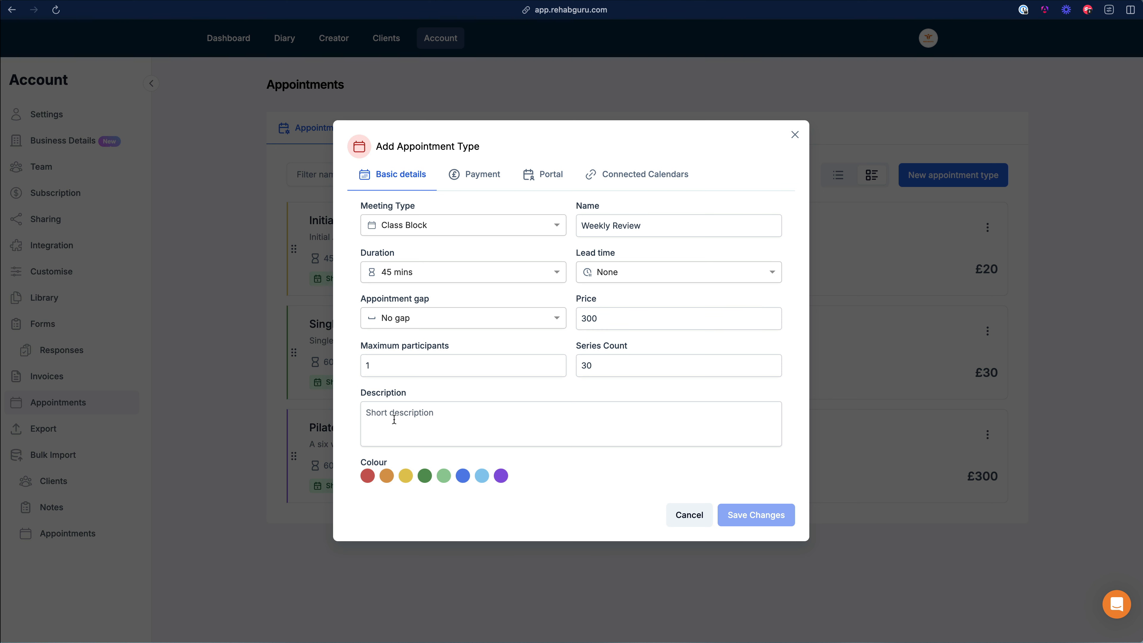
Step: Add the description 'Weekly review for X' and view the type's portal settings
{"action": "left_click", "coordinate": [500, 418]}
{"action": "type", "text": "Weekly Review"}
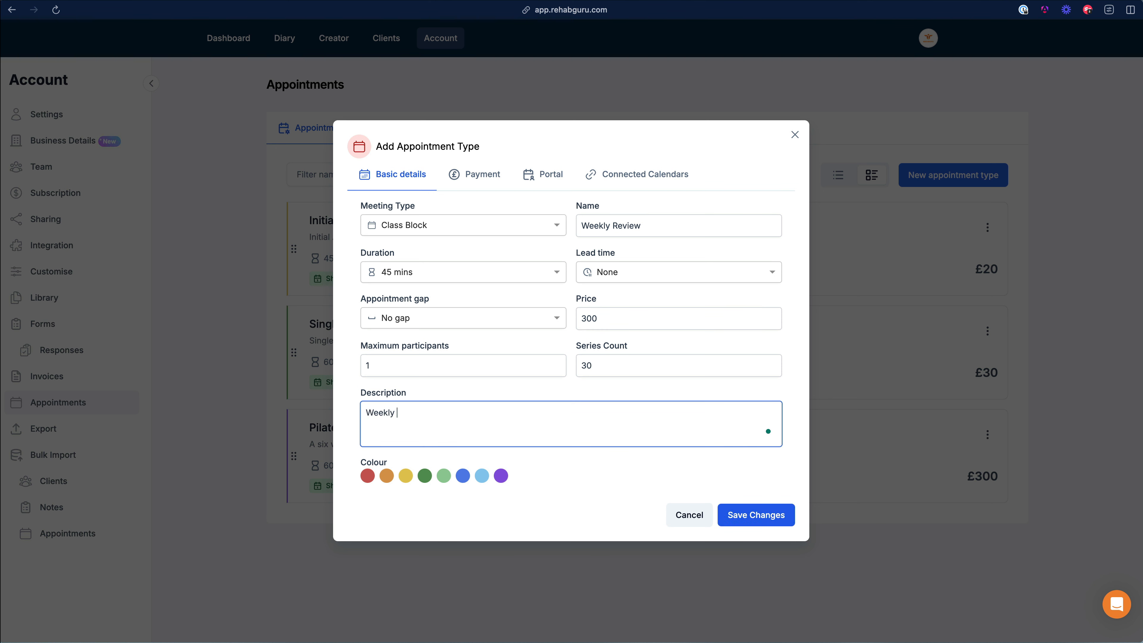
{"action": "key", "text": "BackSpace"}
{"action": "key", "text": "BackSpace"}
{"action": "key", "text": "BackSpace"}
{"action": "key", "text": "BackSpace"}
{"action": "key", "text": "BackSpace"}
{"action": "type", "text": "review for lX"}
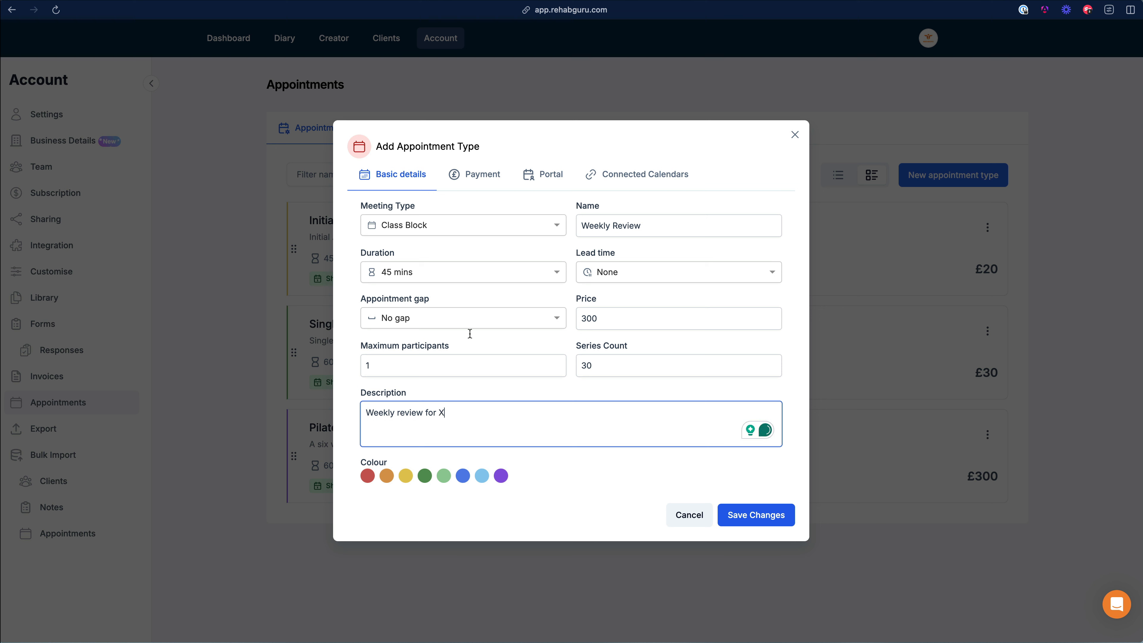
{"action": "left_click", "coordinate": [485, 477]}
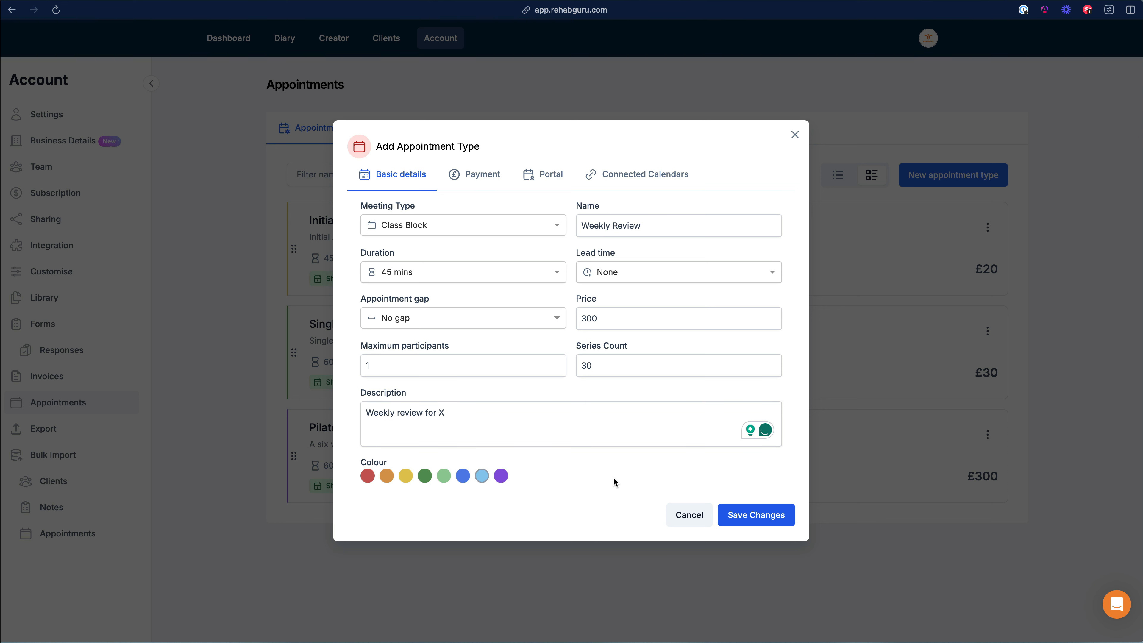
{"action": "left_click", "coordinate": [675, 472]}
{"action": "left_click", "coordinate": [562, 177]}
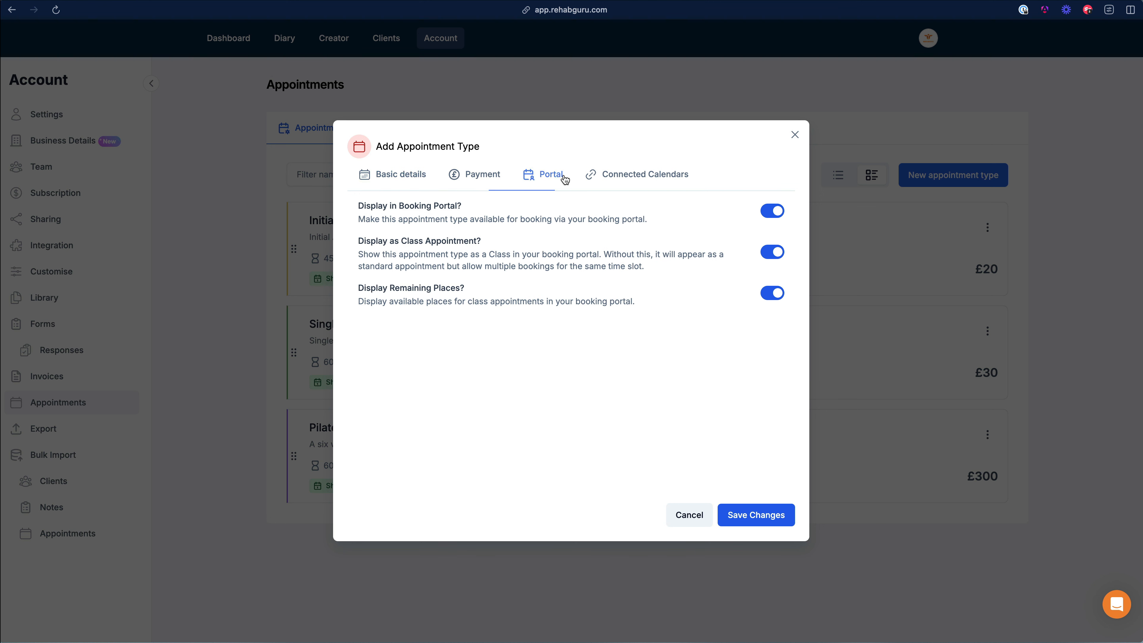
Step: Hide Weekly Review from the booking portal, save the type, and go to the Diary
{"action": "left_click", "coordinate": [771, 212]}
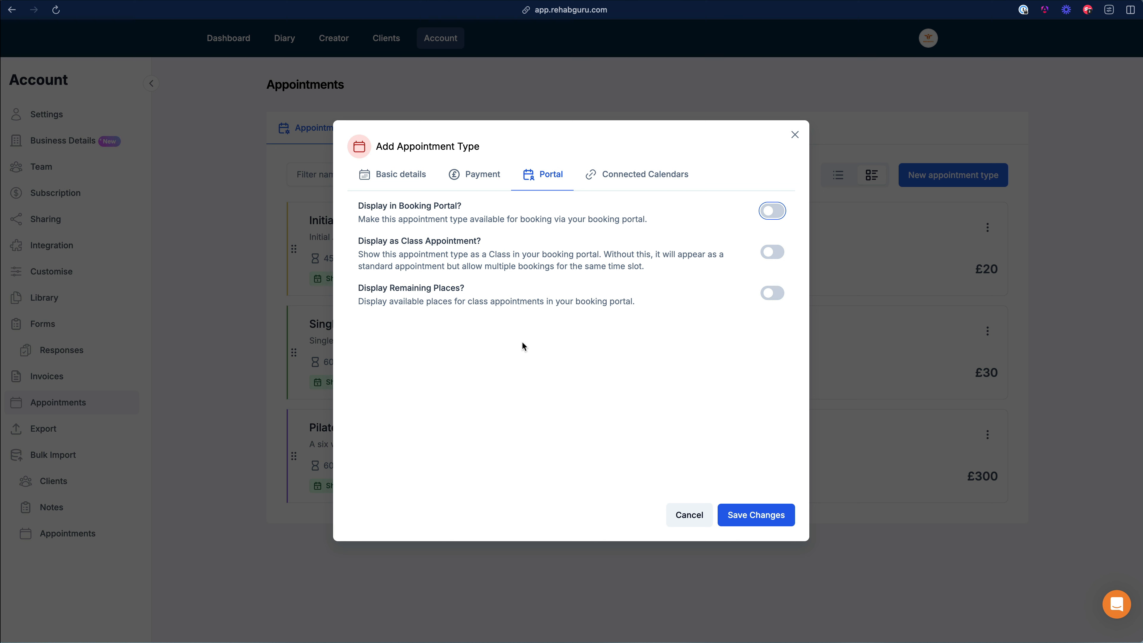
{"action": "left_click", "coordinate": [388, 180]}
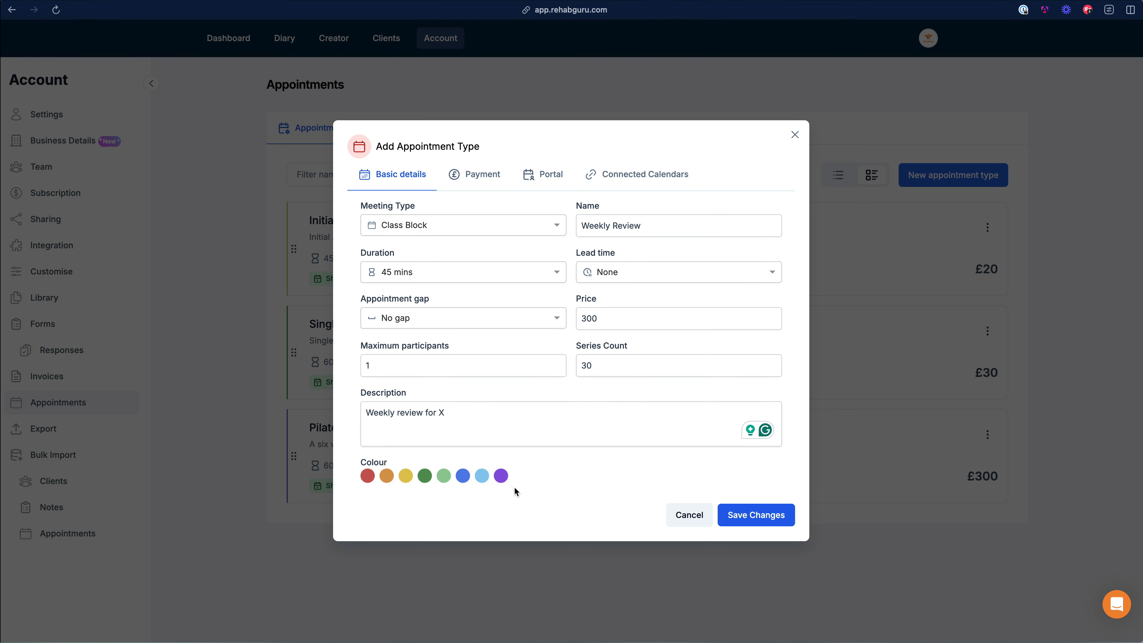
{"action": "left_click", "coordinate": [778, 521]}
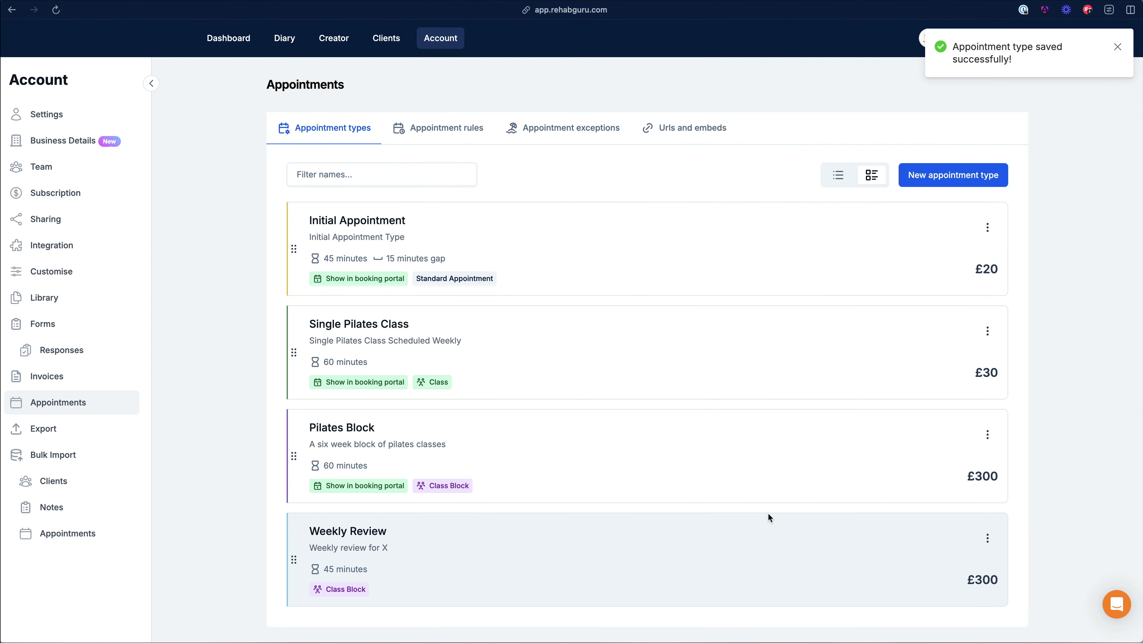
{"action": "left_click", "coordinate": [284, 40]}
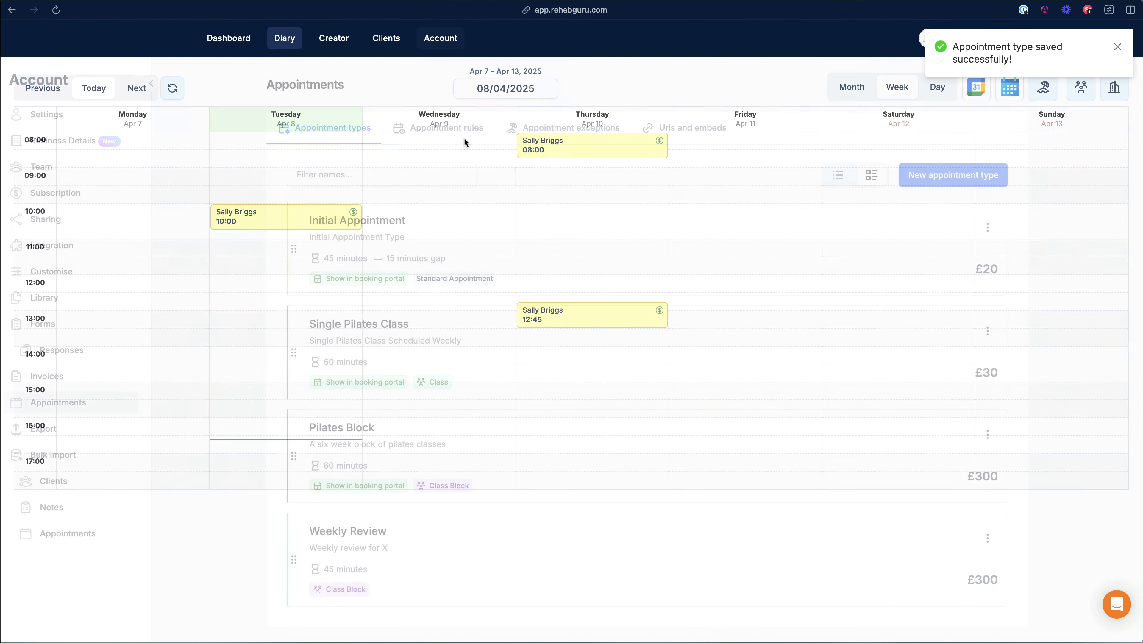
Step: Book the Friday 11:00 slot at Location 1 as Weekly Review for the Class Booking client
{"action": "left_click", "coordinate": [818, 246]}
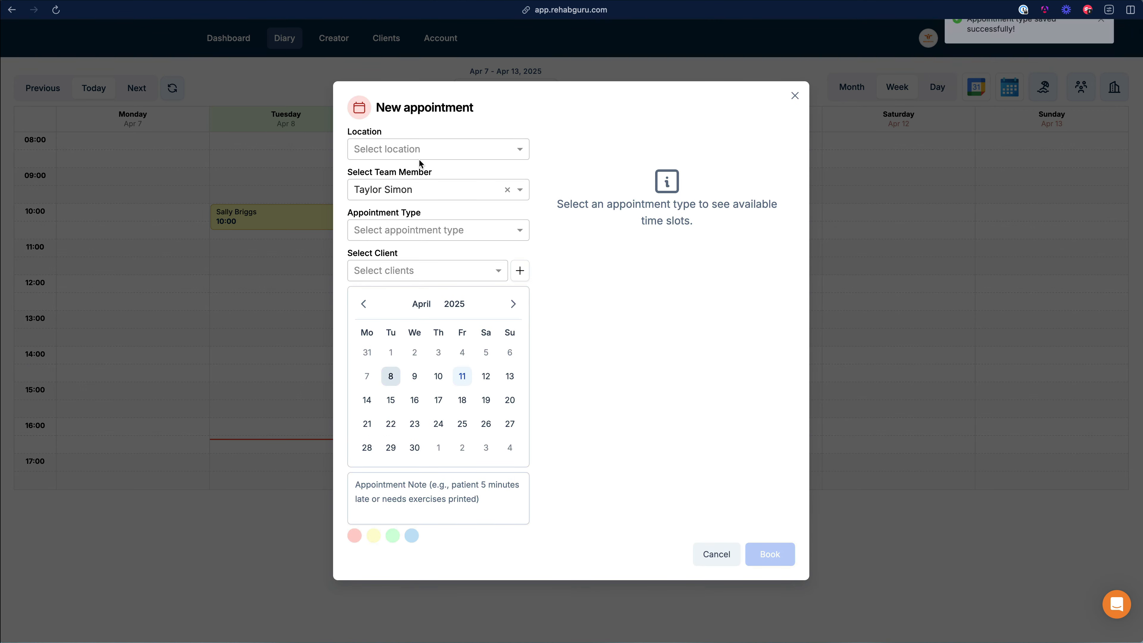
{"action": "left_click", "coordinate": [387, 154]}
{"action": "left_click", "coordinate": [383, 172]}
{"action": "left_click", "coordinate": [412, 189]}
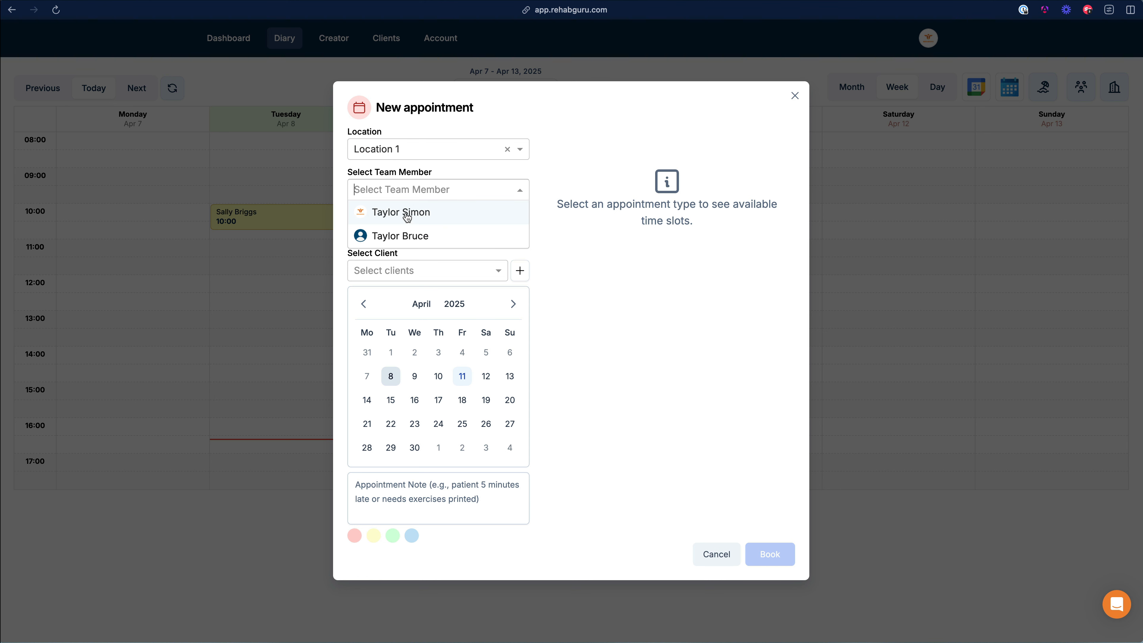
{"action": "left_click", "coordinate": [407, 217]}
{"action": "left_click", "coordinate": [426, 229]}
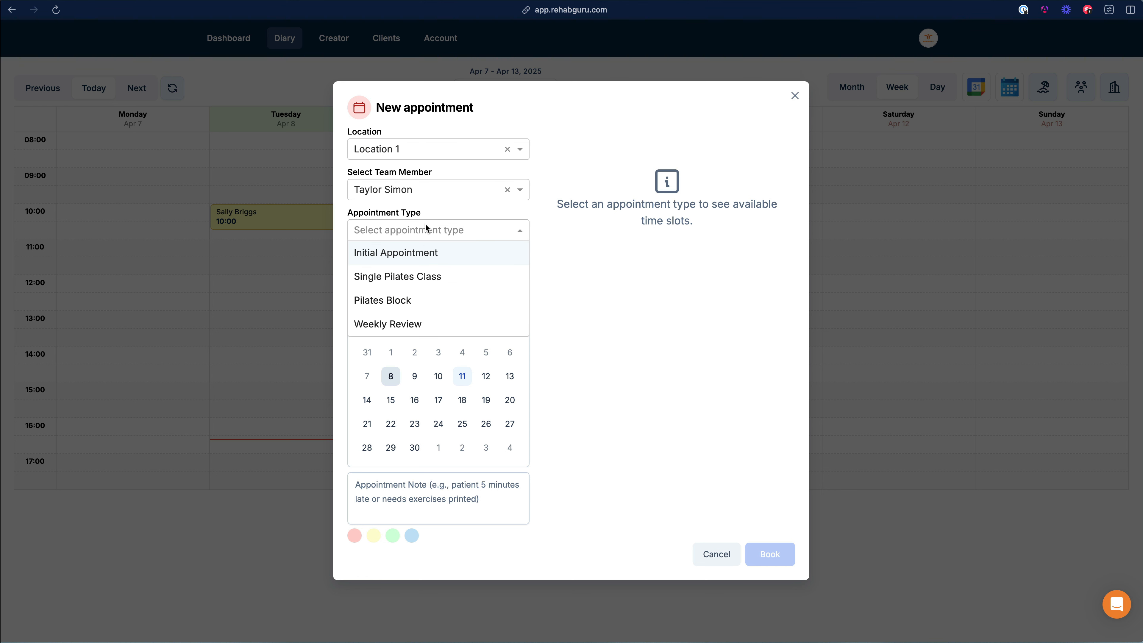
{"action": "left_click", "coordinate": [395, 328]}
{"action": "left_click", "coordinate": [665, 209]}
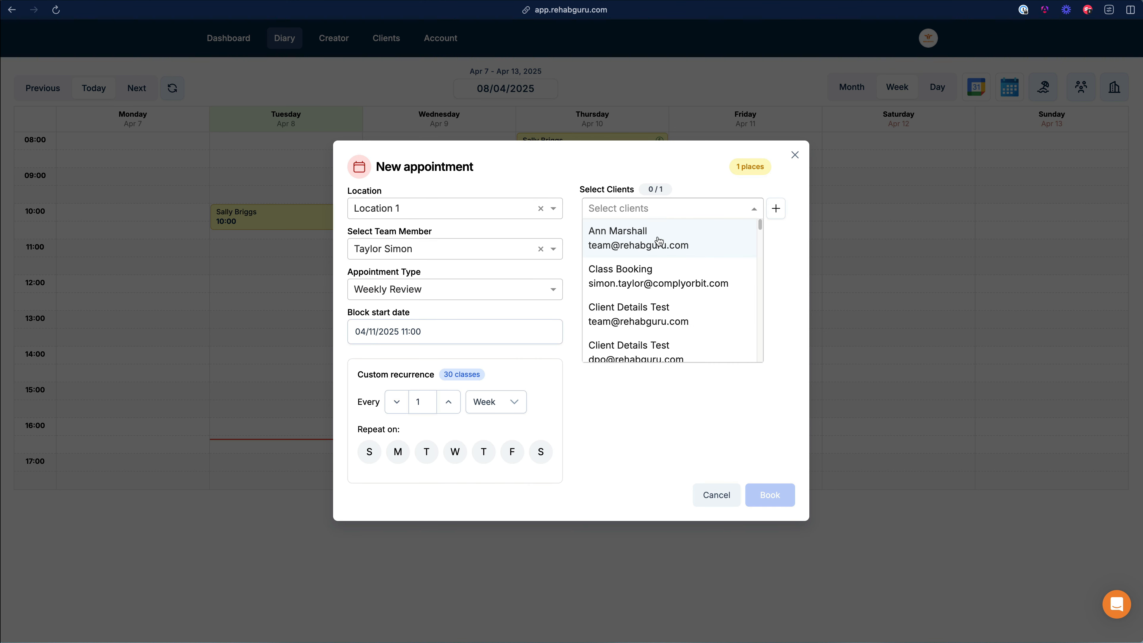
{"action": "left_click", "coordinate": [648, 276]}
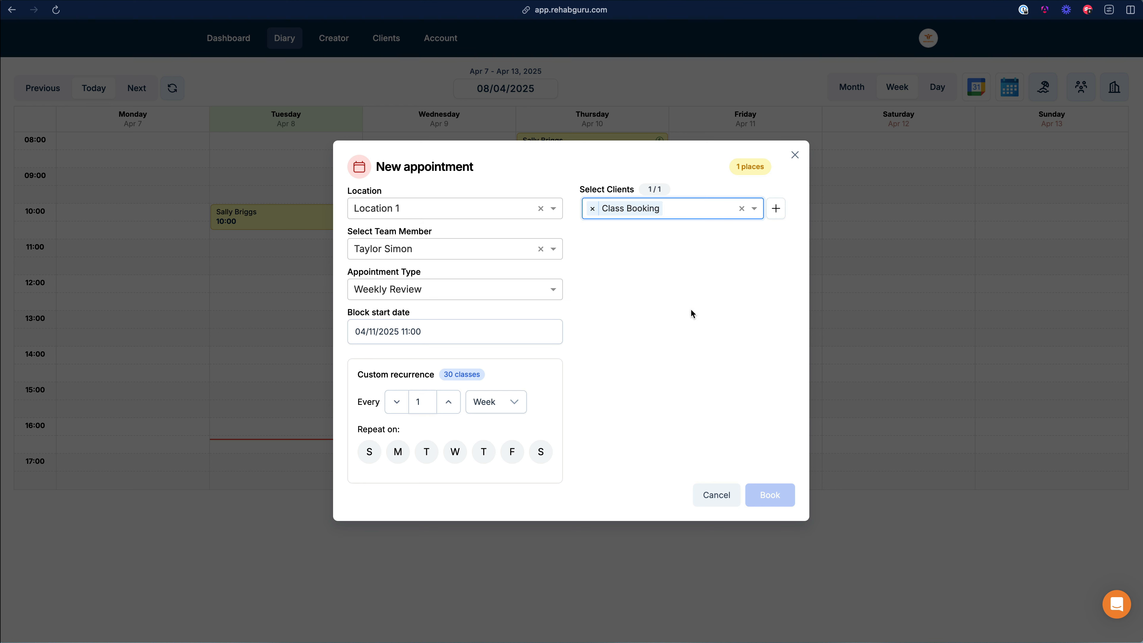
Step: Repeat the block every Monday and check the 30 proposed sessions, 14 Apr to 03 Nov
{"action": "left_click", "coordinate": [399, 459]}
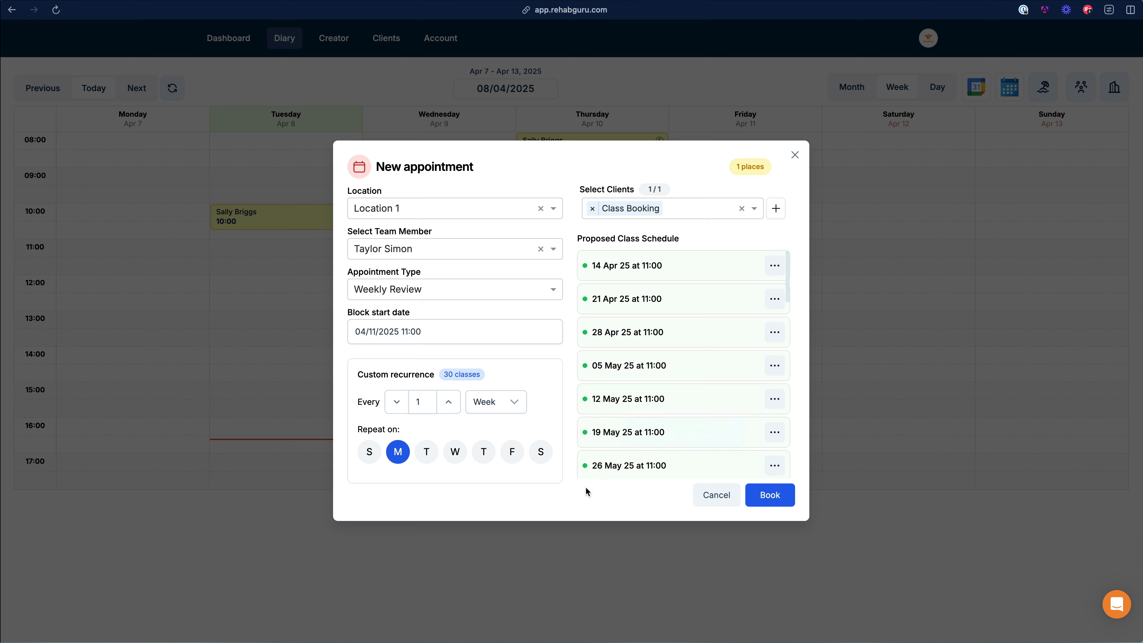
{"action": "scroll", "coordinate": [643, 401], "scroll_direction": "down", "scroll_amount": 10}
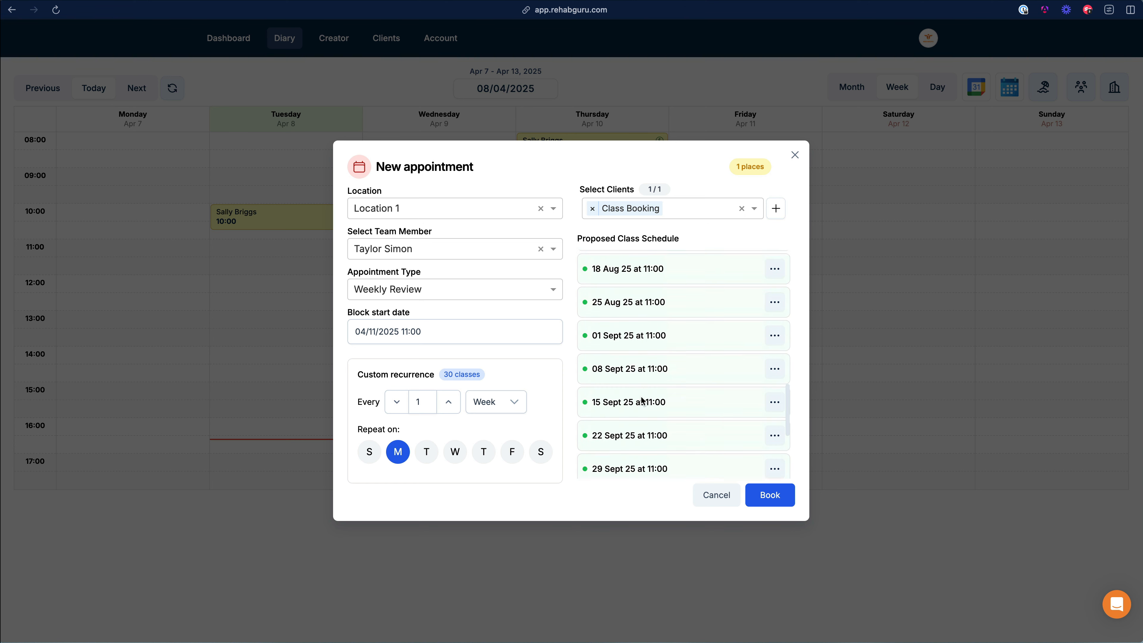
{"action": "scroll", "coordinate": [642, 400], "scroll_direction": "down", "scroll_amount": 5}
{"action": "scroll", "coordinate": [641, 399], "scroll_direction": "up", "scroll_amount": 8}
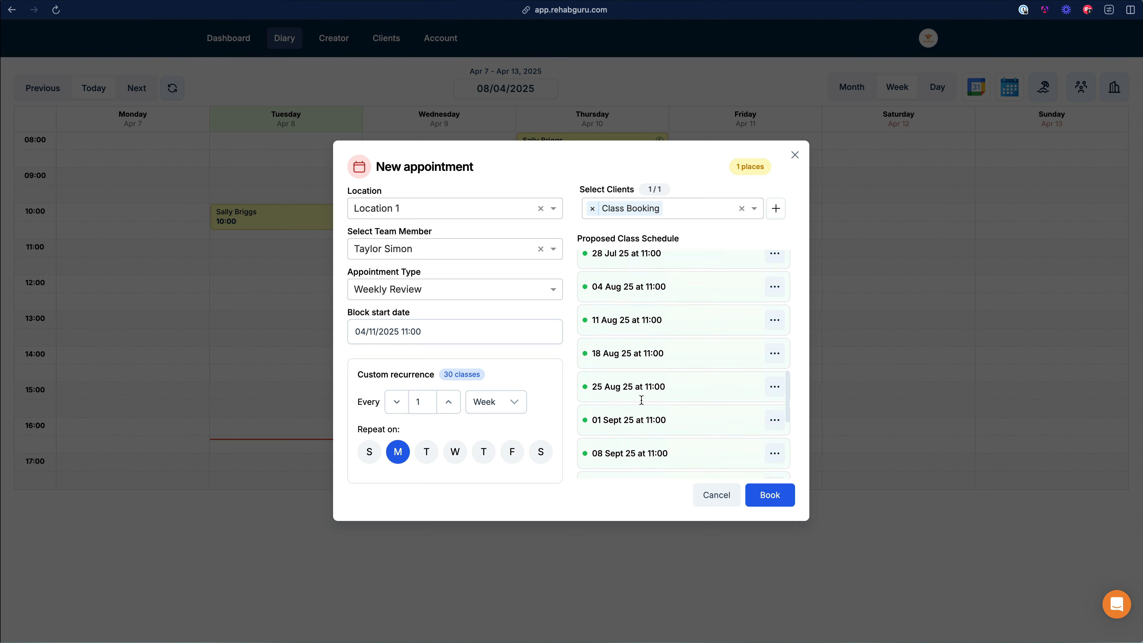
{"action": "scroll", "coordinate": [641, 399], "scroll_direction": "up", "scroll_amount": 10}
{"action": "scroll", "coordinate": [650, 317], "scroll_direction": "down", "scroll_amount": 2}
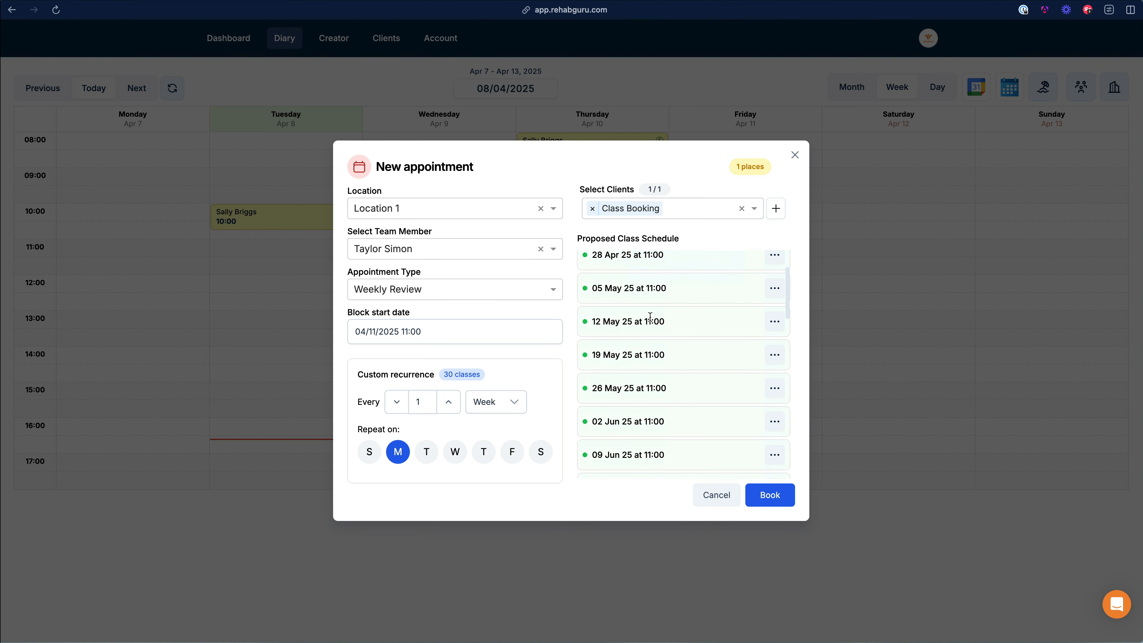
{"action": "scroll", "coordinate": [650, 316], "scroll_direction": "down", "scroll_amount": 12}
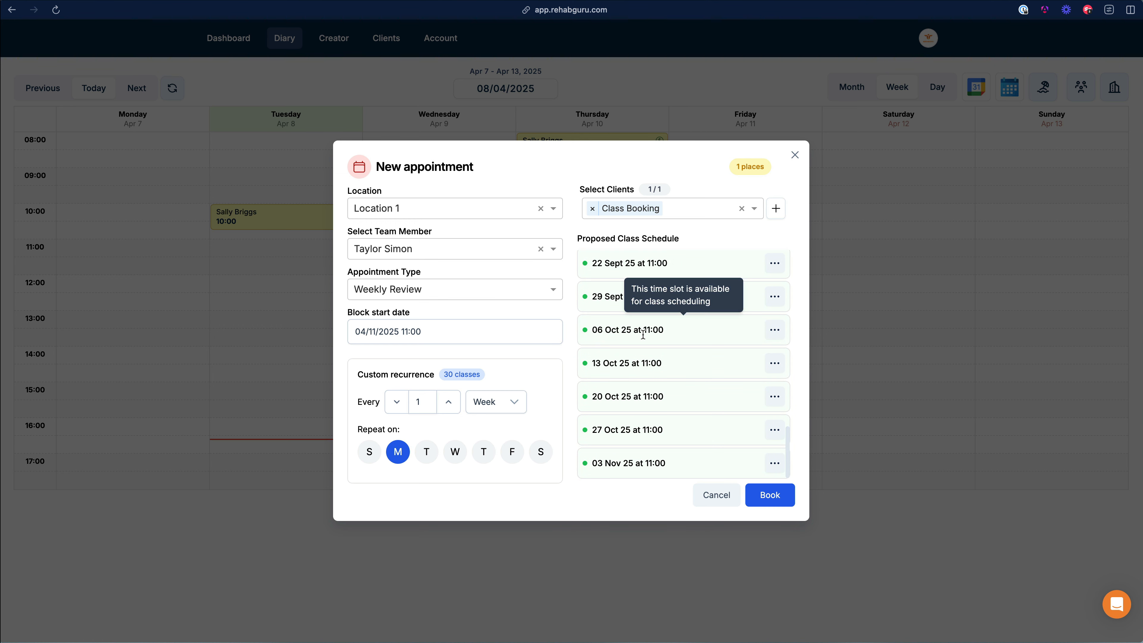
{"action": "scroll", "coordinate": [643, 334], "scroll_direction": "up", "scroll_amount": 12}
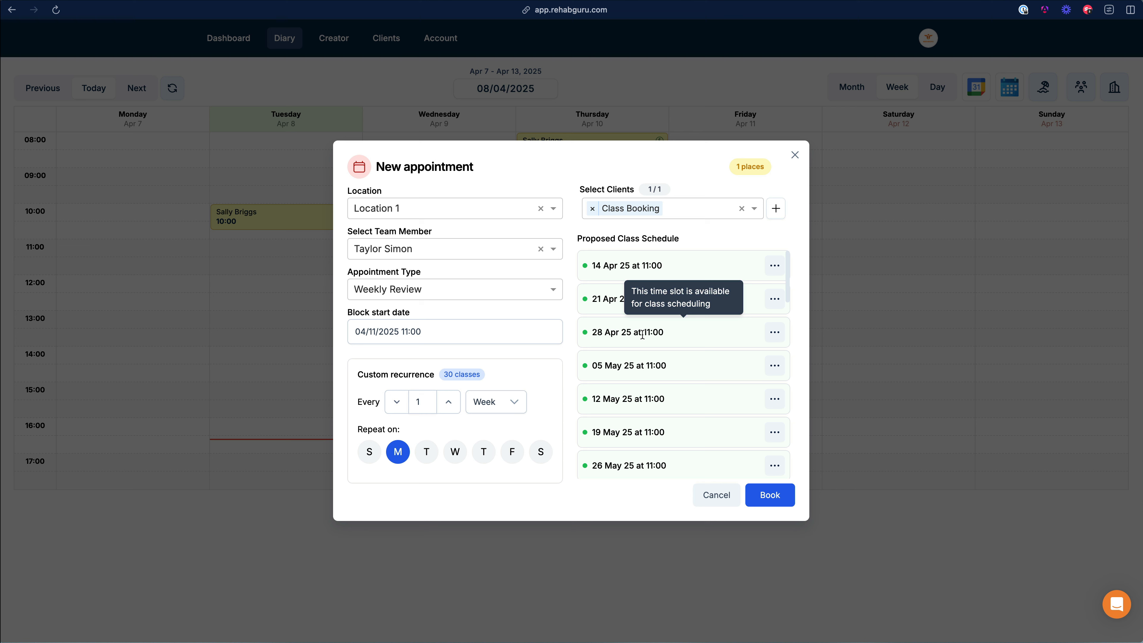